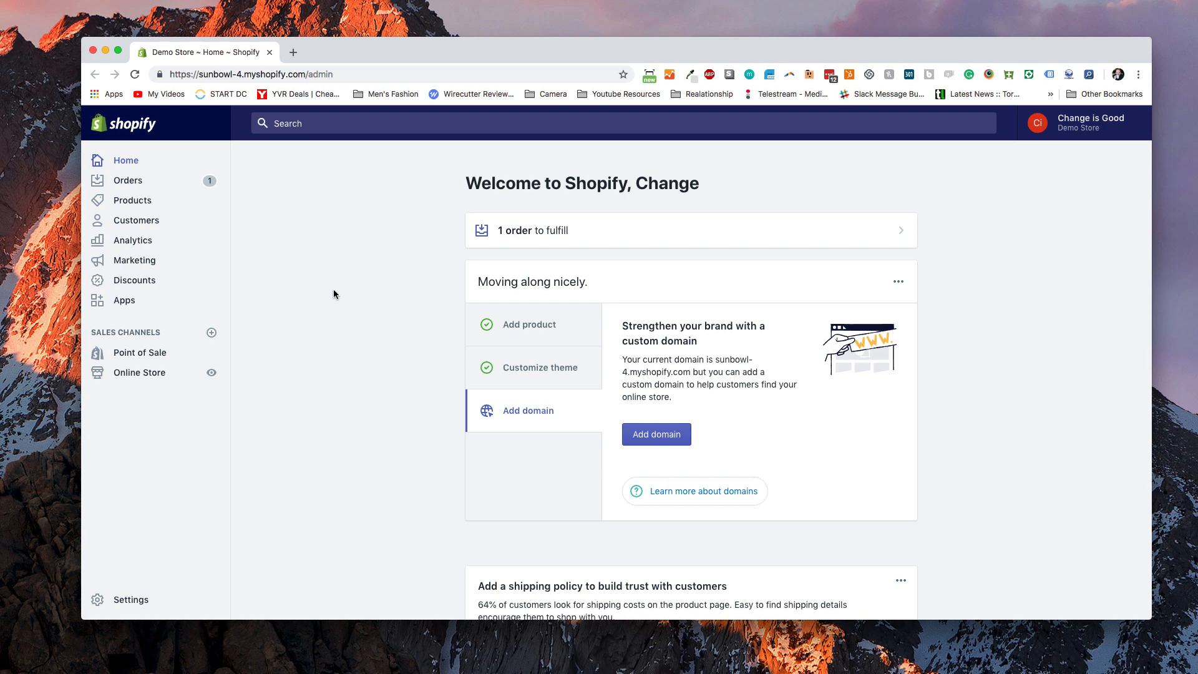
# Step: Open the product 10" Double Flap Lambskin Leather Shoulder Bag from the product list and look through its details
pyautogui.click(163, 201)
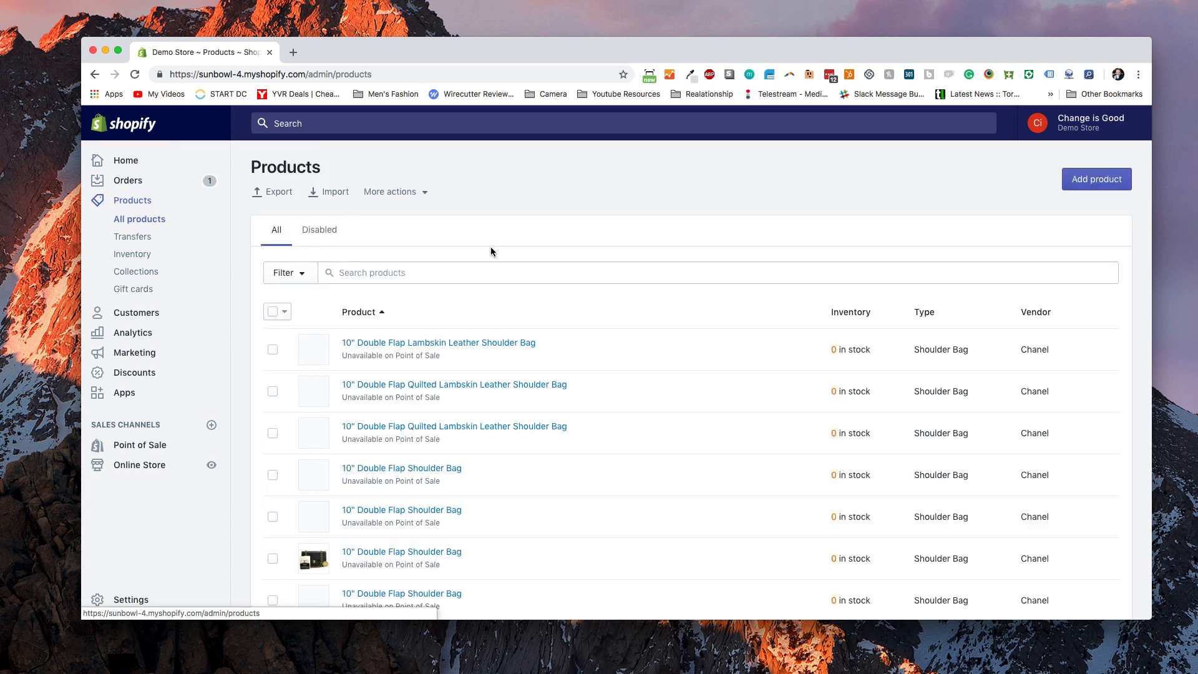
pyautogui.click(457, 344)
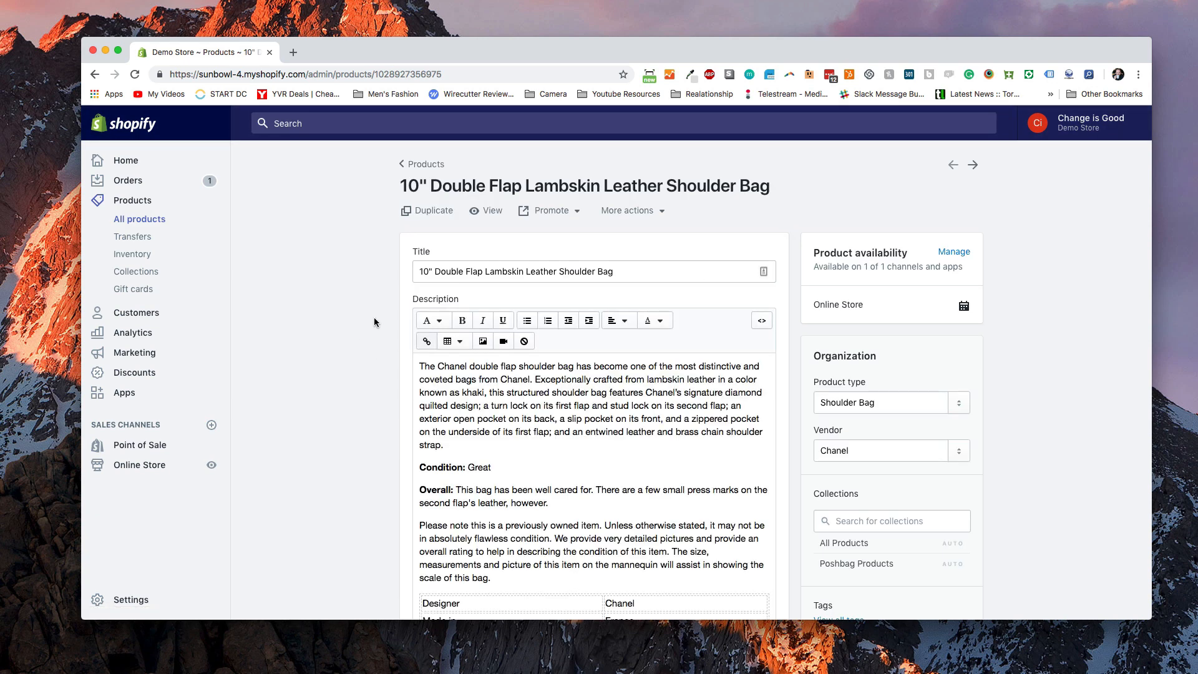
pyautogui.scroll(-5, 503, 272)
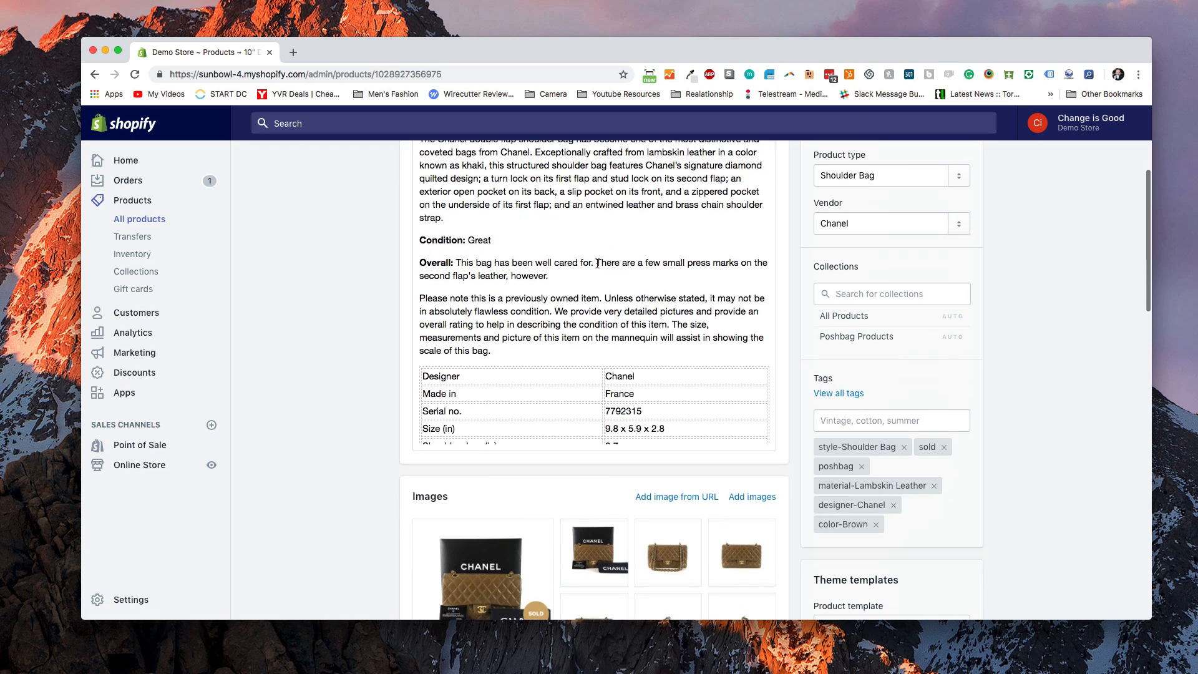
pyautogui.scroll(-7, 807, 387)
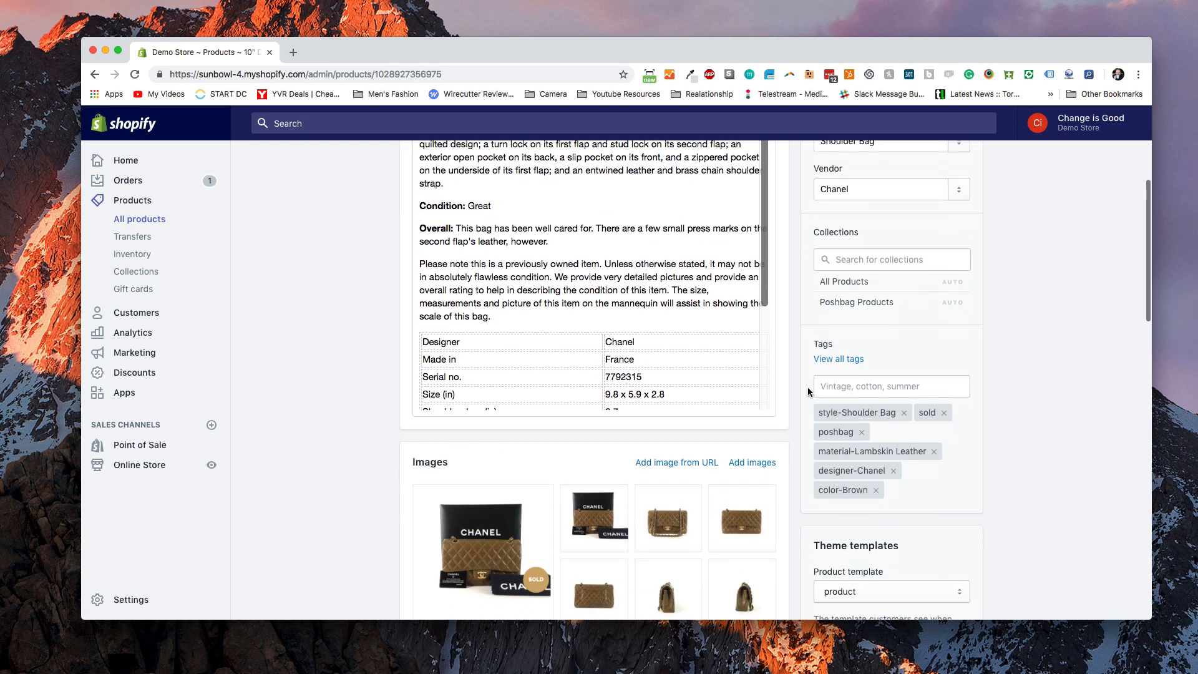
pyautogui.scroll(-10, 807, 388)
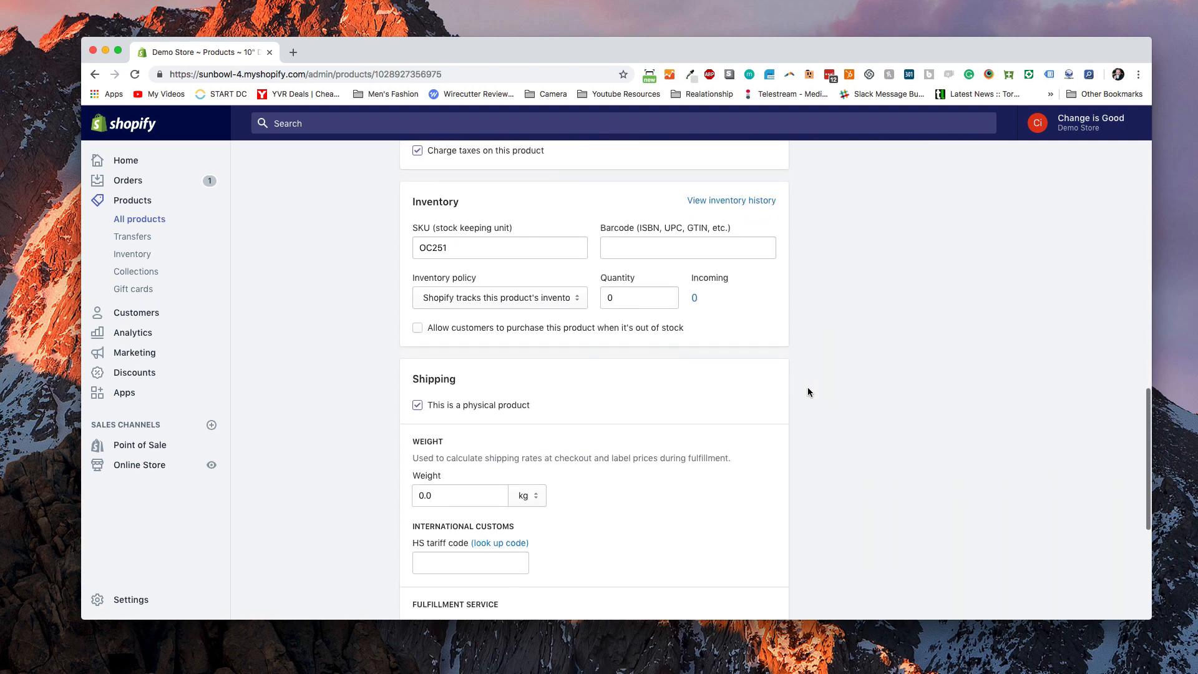
pyautogui.scroll(8, 808, 388)
pyautogui.scroll(10, 807, 392)
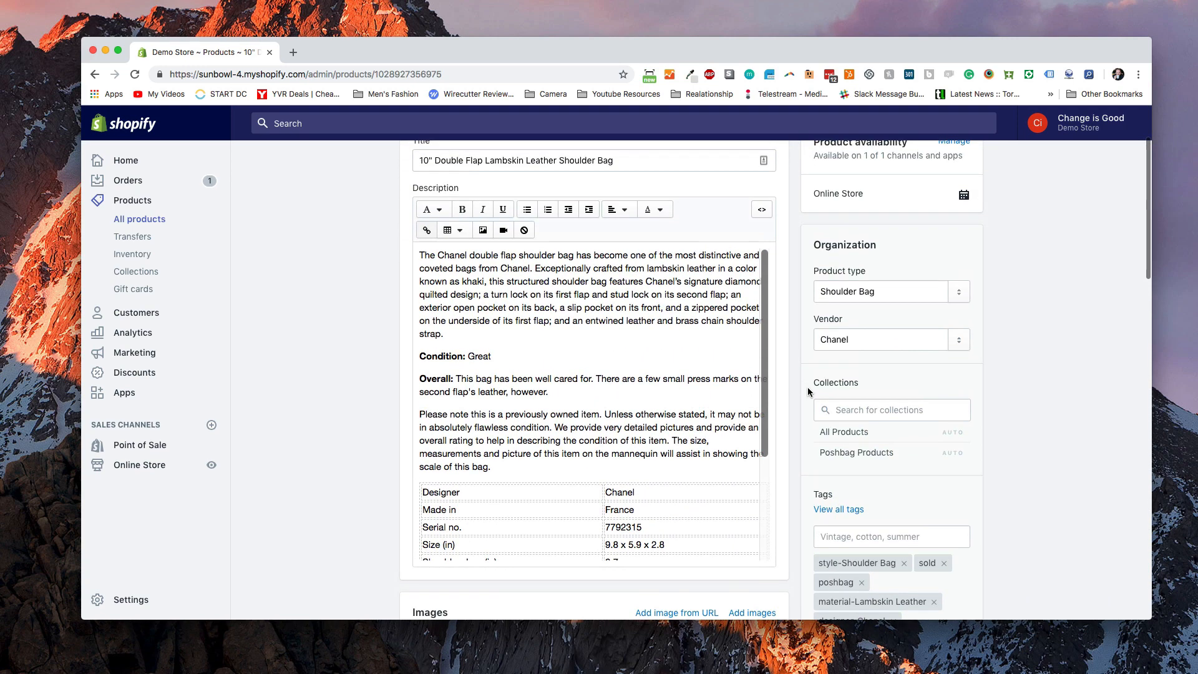
# Step: Open the website SEO fields of the product's search engine listing for editing
pyautogui.scroll(-15, 807, 392)
pyautogui.scroll(-8, 807, 392)
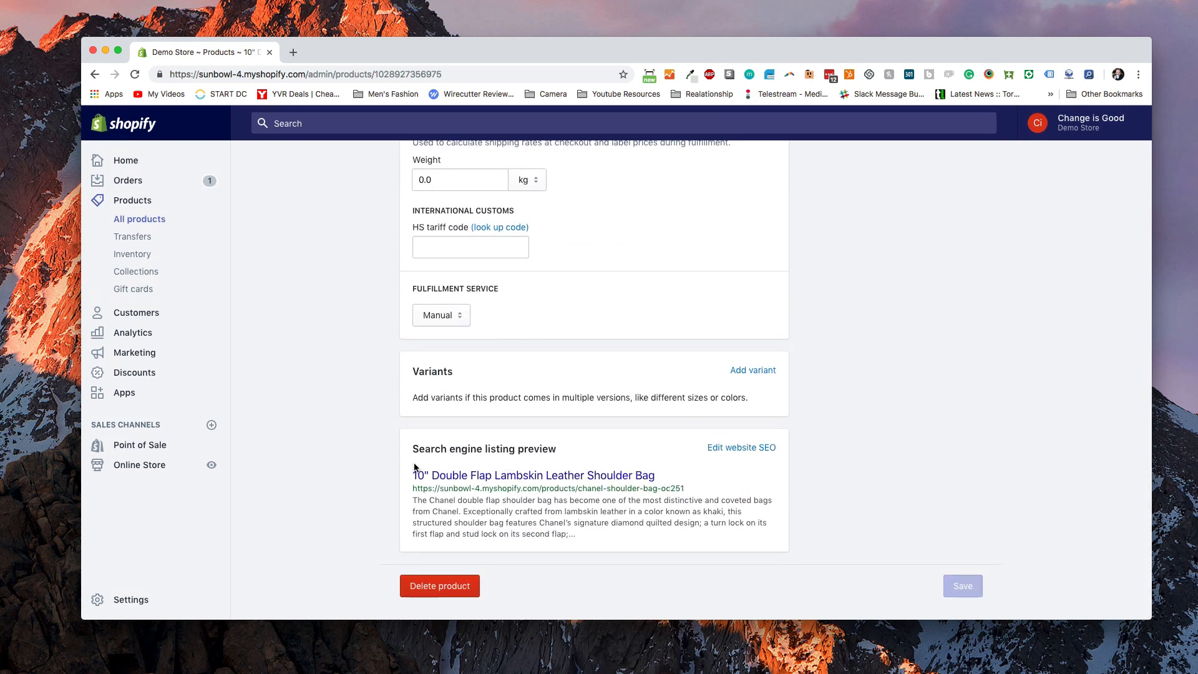
pyautogui.moveTo(412, 448); pyautogui.dragTo(556, 449)
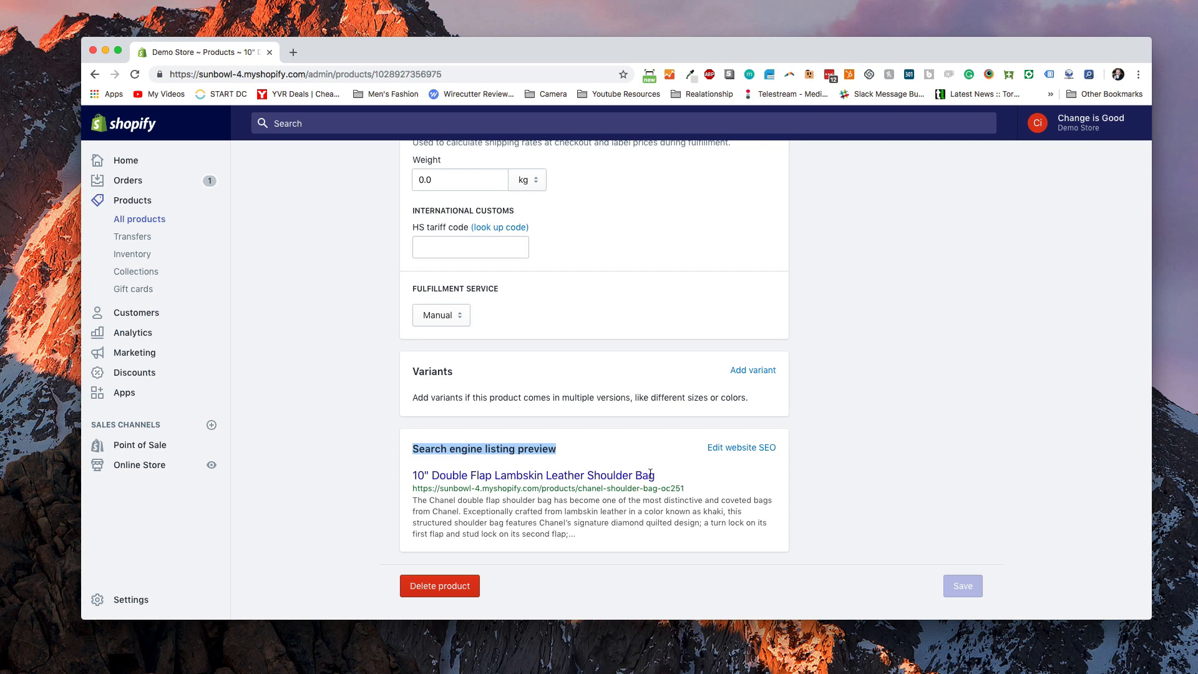
pyautogui.click(718, 448)
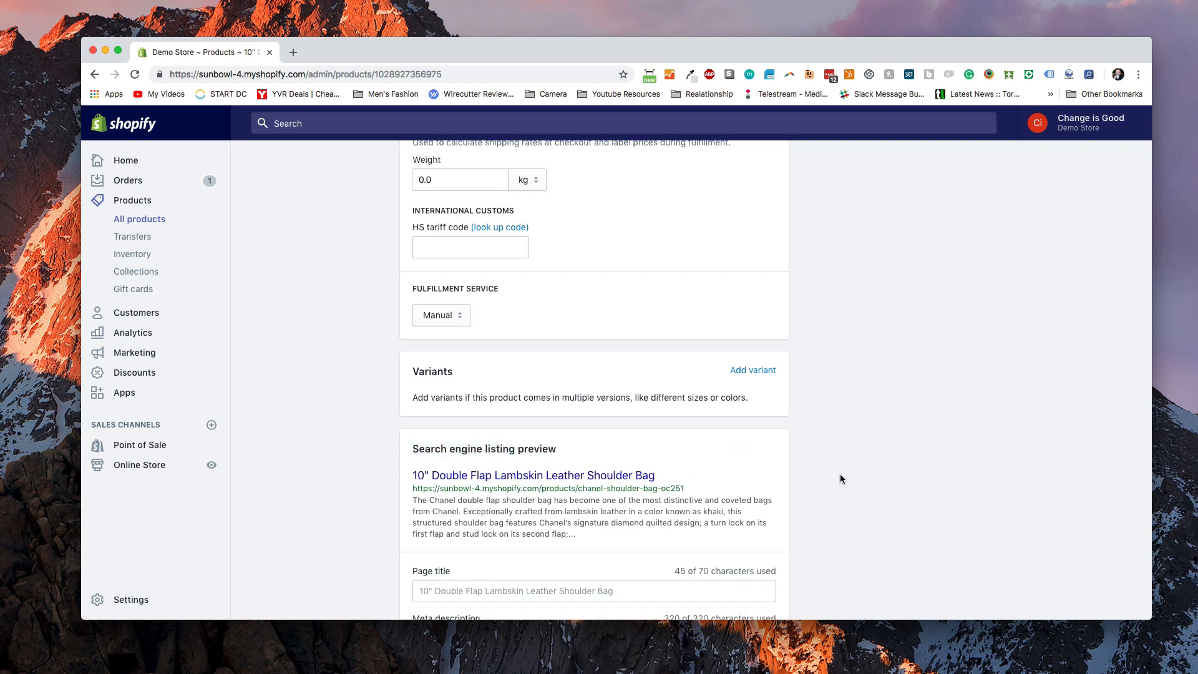
pyautogui.scroll(-5, 839, 478)
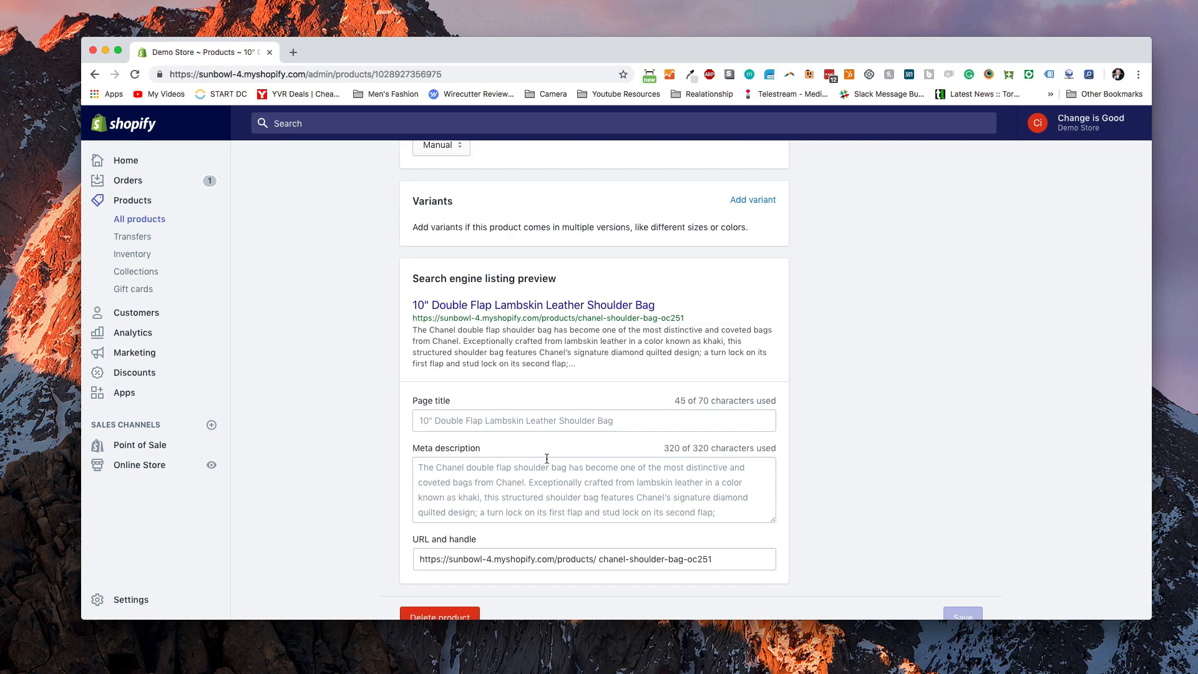
# Step: Compare the product's title and description with the page title, meta description and URL handle of its search listing
pyautogui.scroll(20, 792, 325)
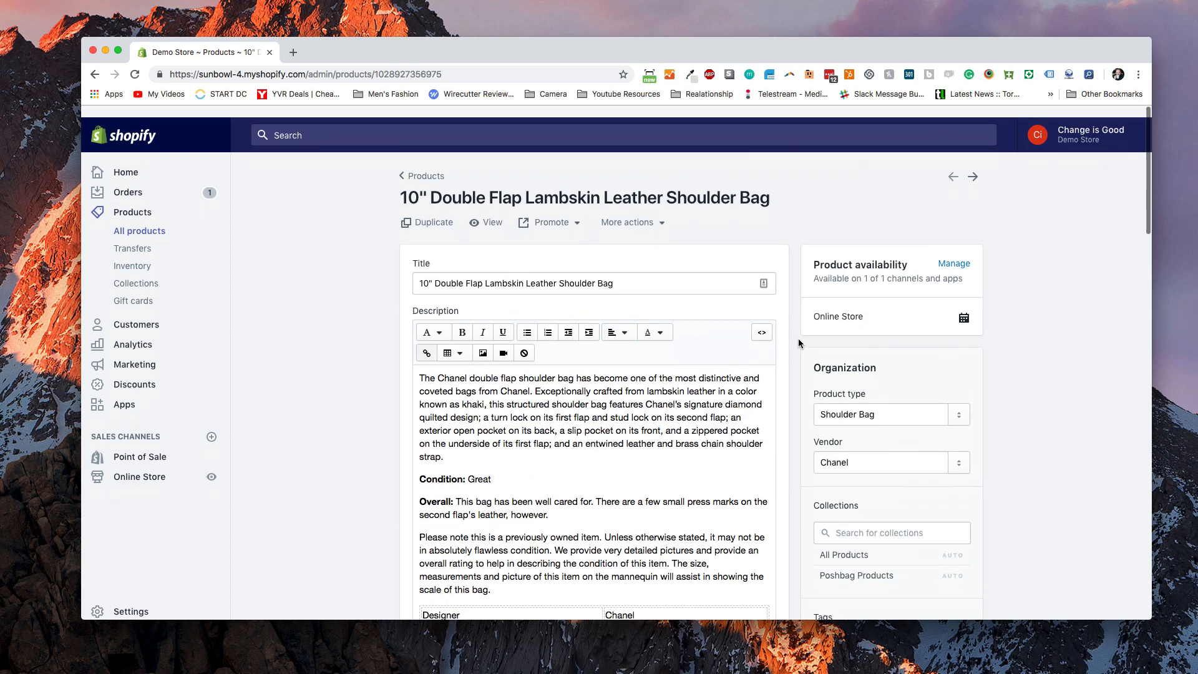
pyautogui.scroll(-20, 565, 269)
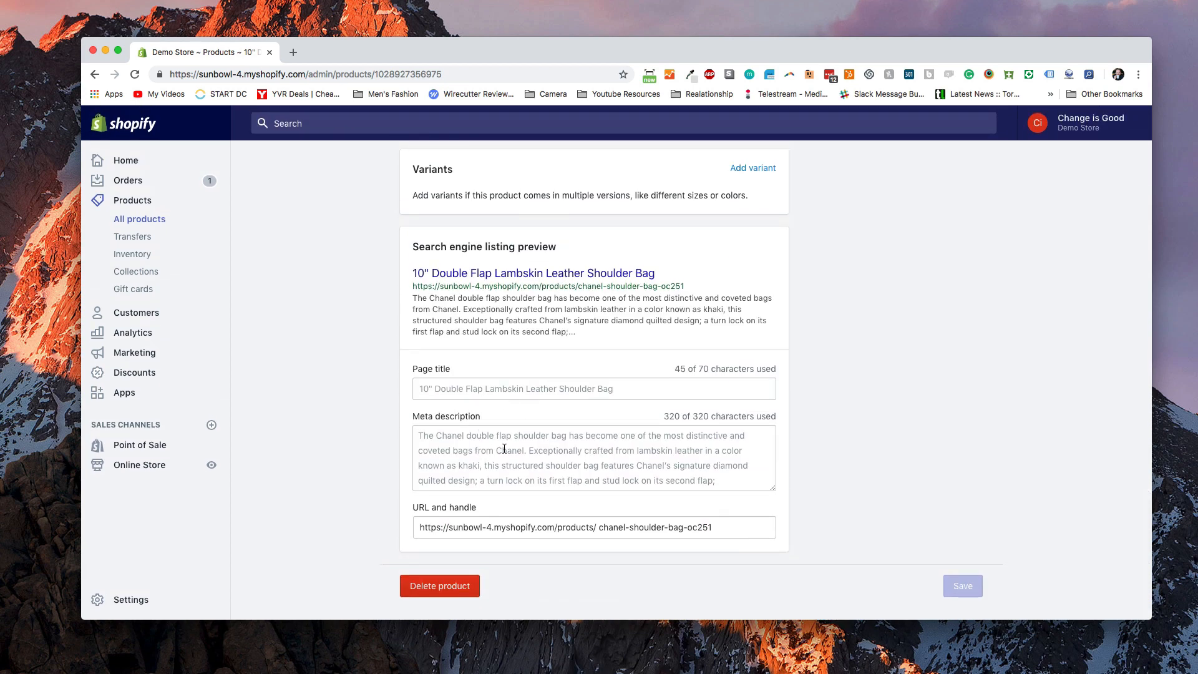
pyautogui.scroll(15, 504, 449)
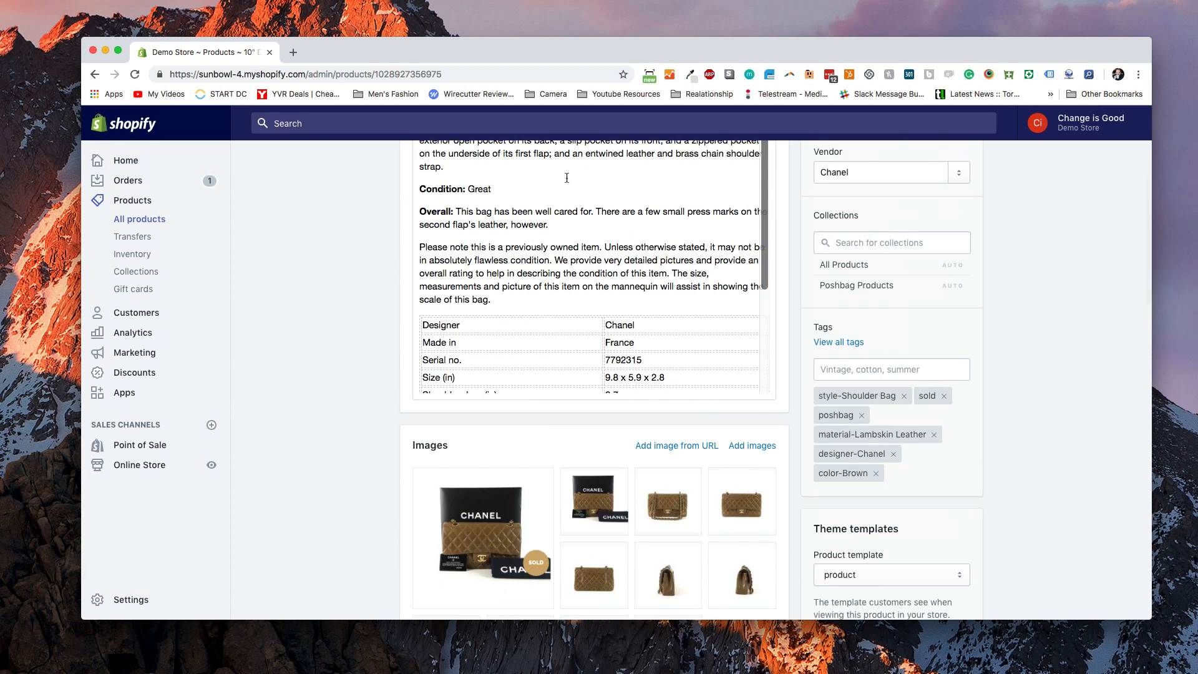
pyautogui.scroll(2, 558, 188)
pyautogui.scroll(-15, 552, 250)
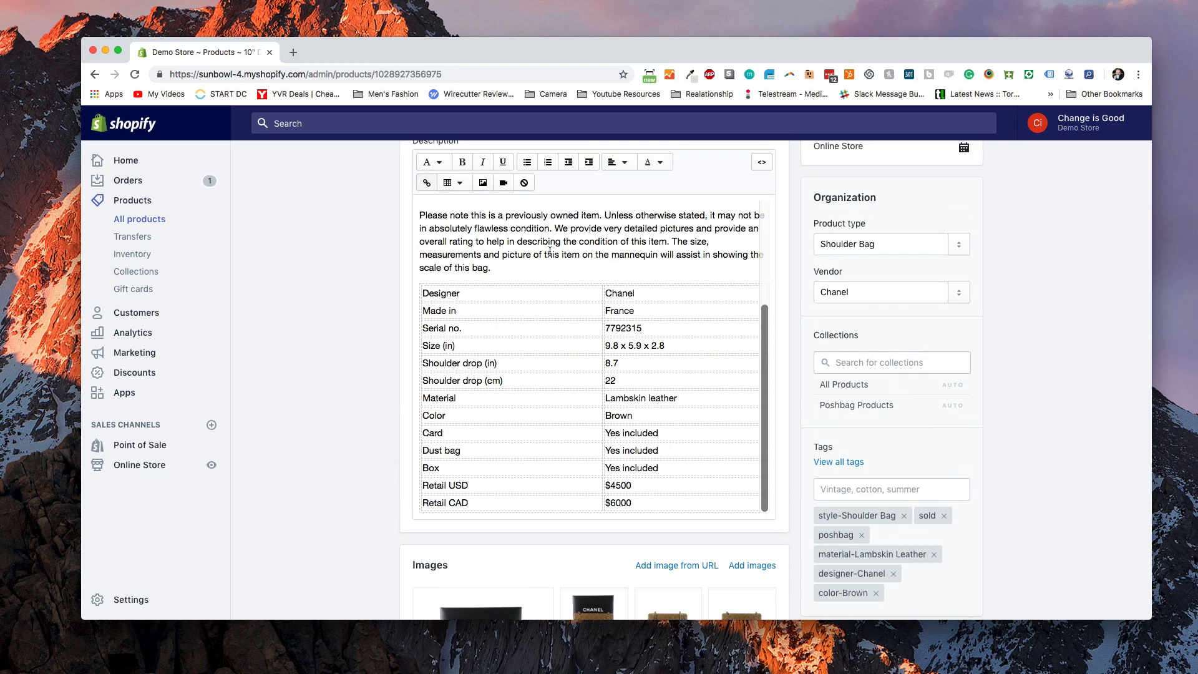
pyautogui.scroll(-6, 550, 251)
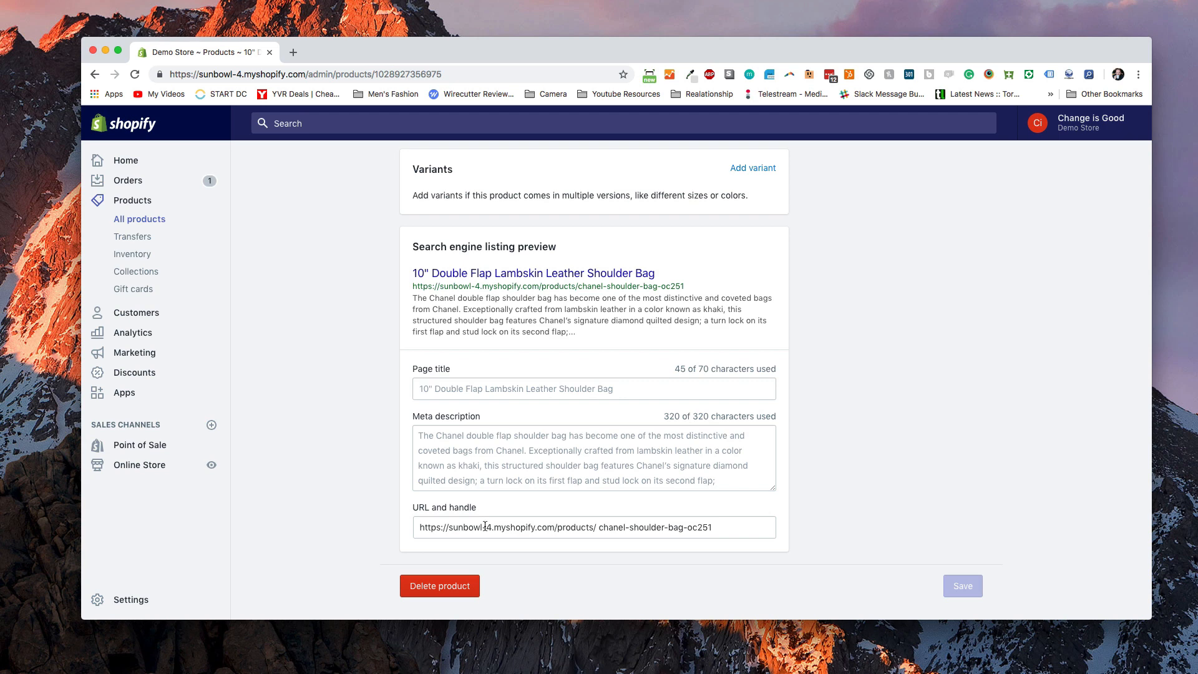
# Step: Try the URL handle chanel-shoulder-bag-oc251-3 and restore it to chanel-shoulder-bag-oc251
pyautogui.click(723, 535)
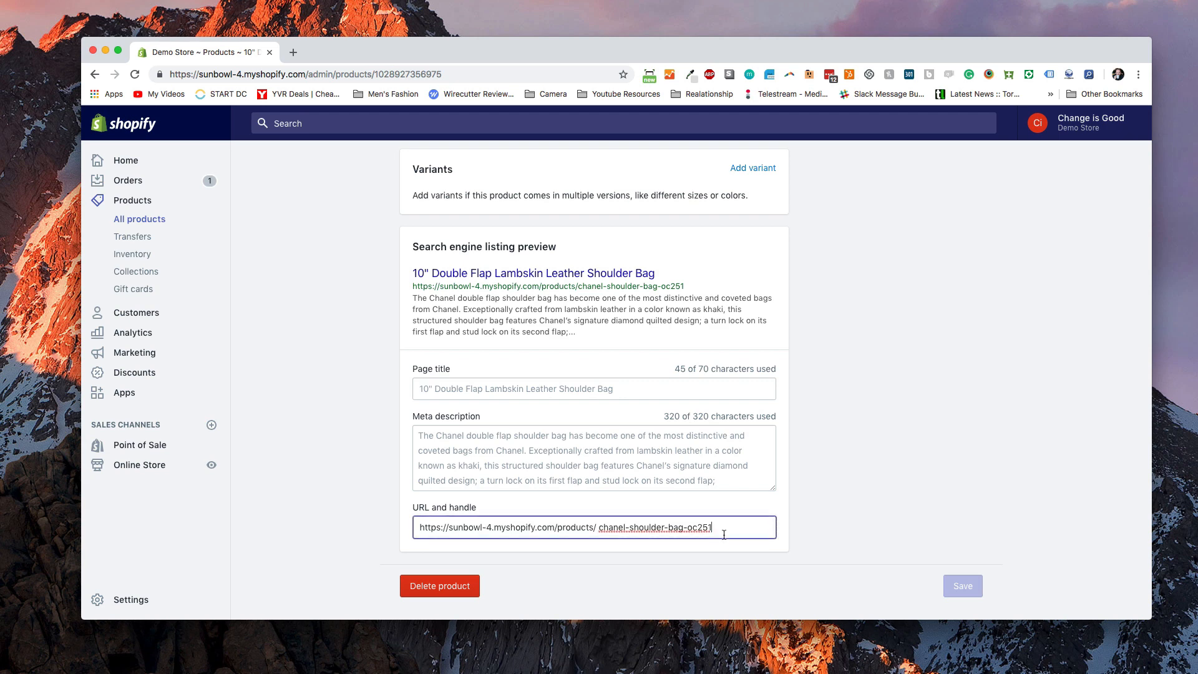
pyautogui.write('-3')
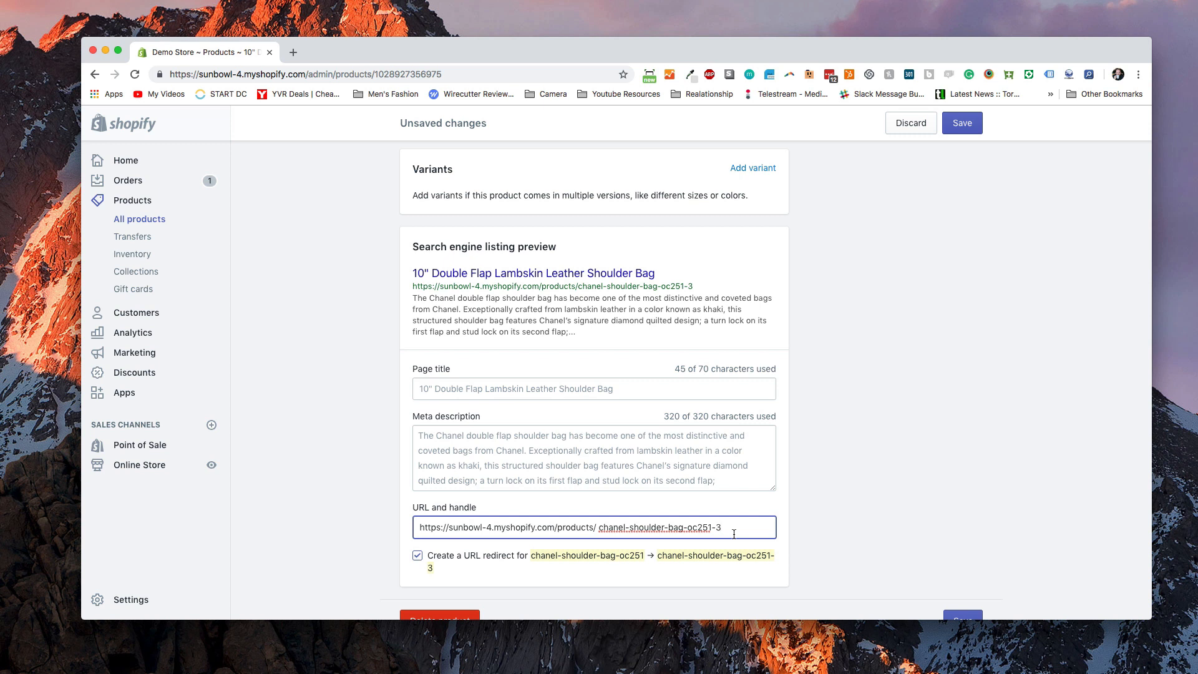
pyautogui.press('BackSpace')
pyautogui.press('BackSpace')
pyautogui.press('BackSpace')
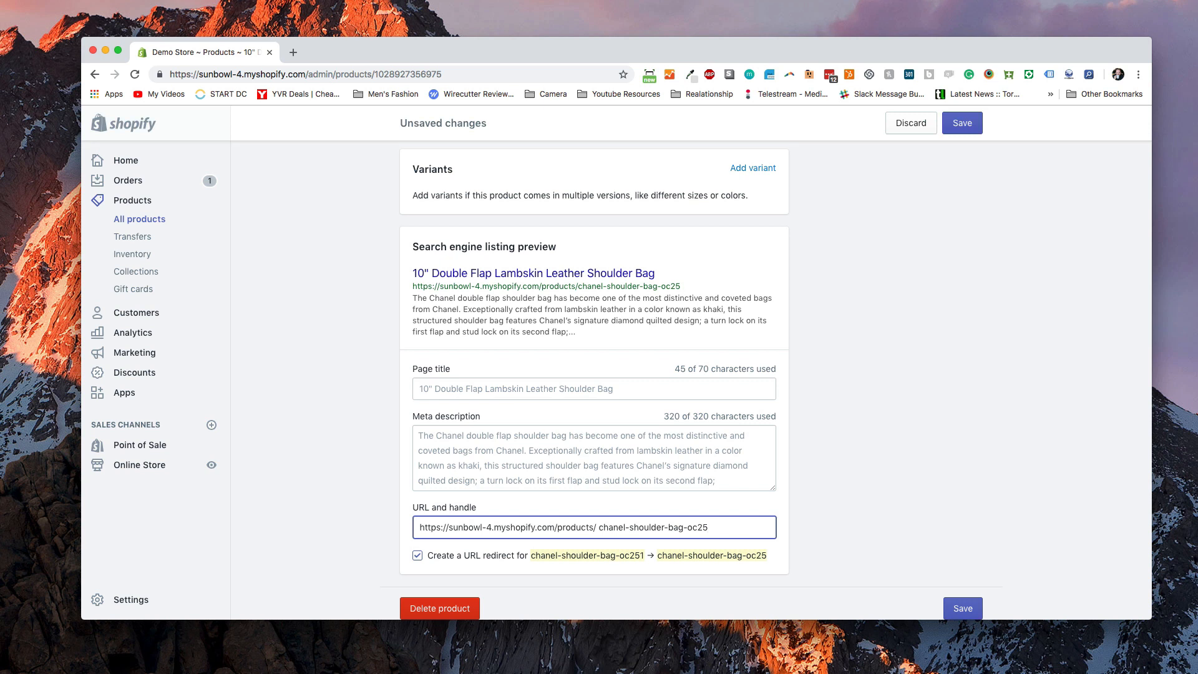
pyautogui.write('1')
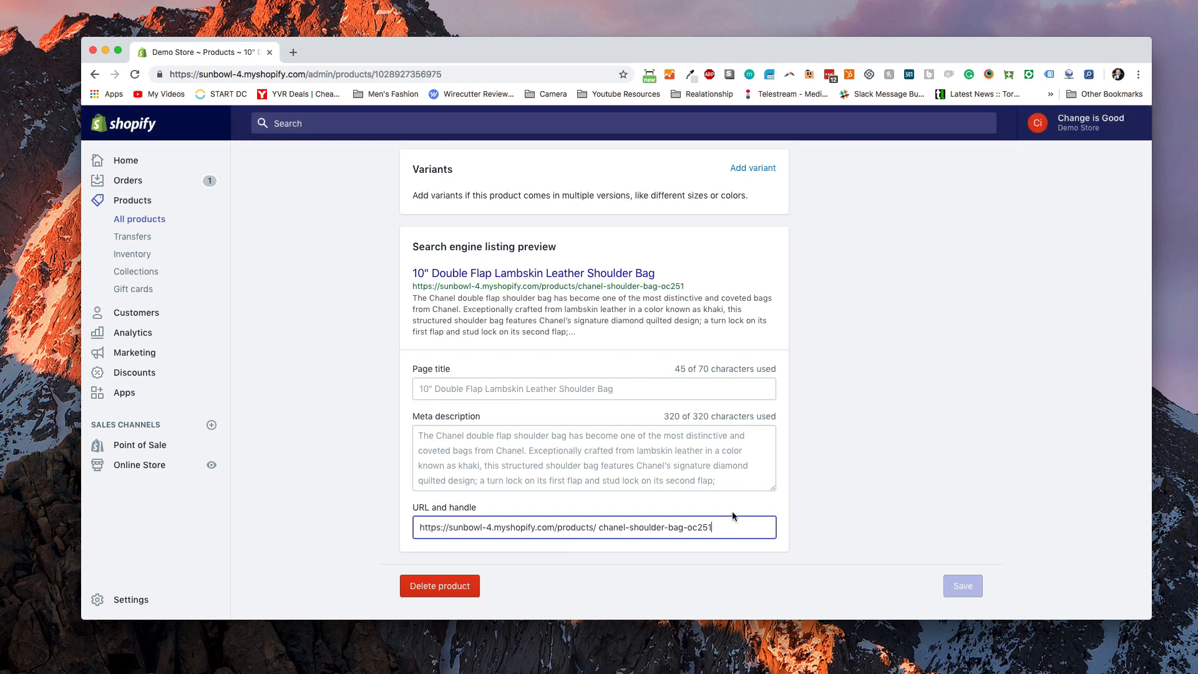
# Step: Set the product's SEO page title to 10" Chanel Double Flap Lambskin Leather Shoulder Bag
pyautogui.click(549, 389)
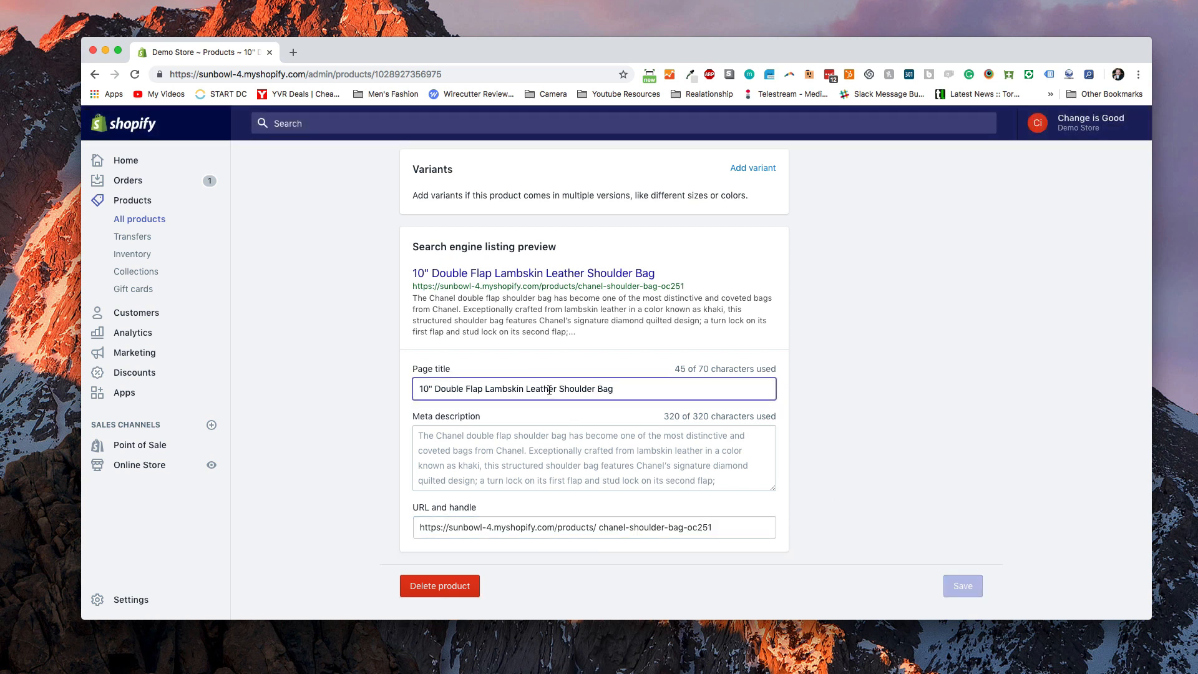
pyautogui.moveTo(414, 274); pyautogui.dragTo(695, 284)
pyautogui.press('super+c')
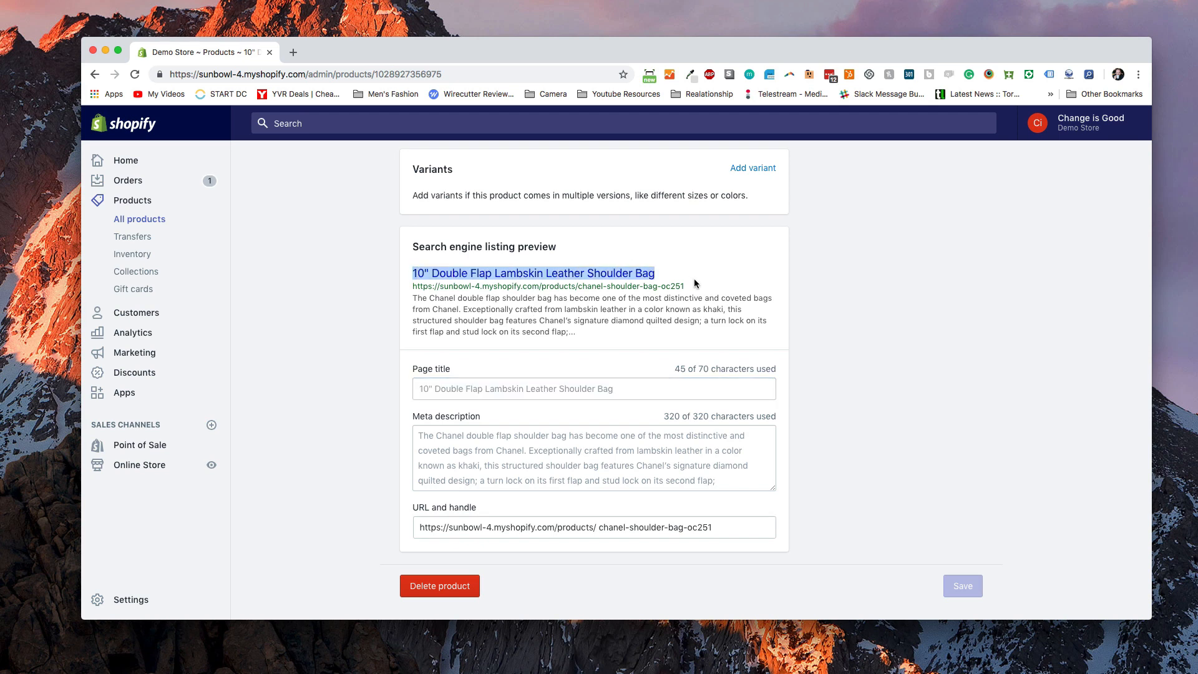
pyautogui.click(451, 389)
pyautogui.press('super+v')
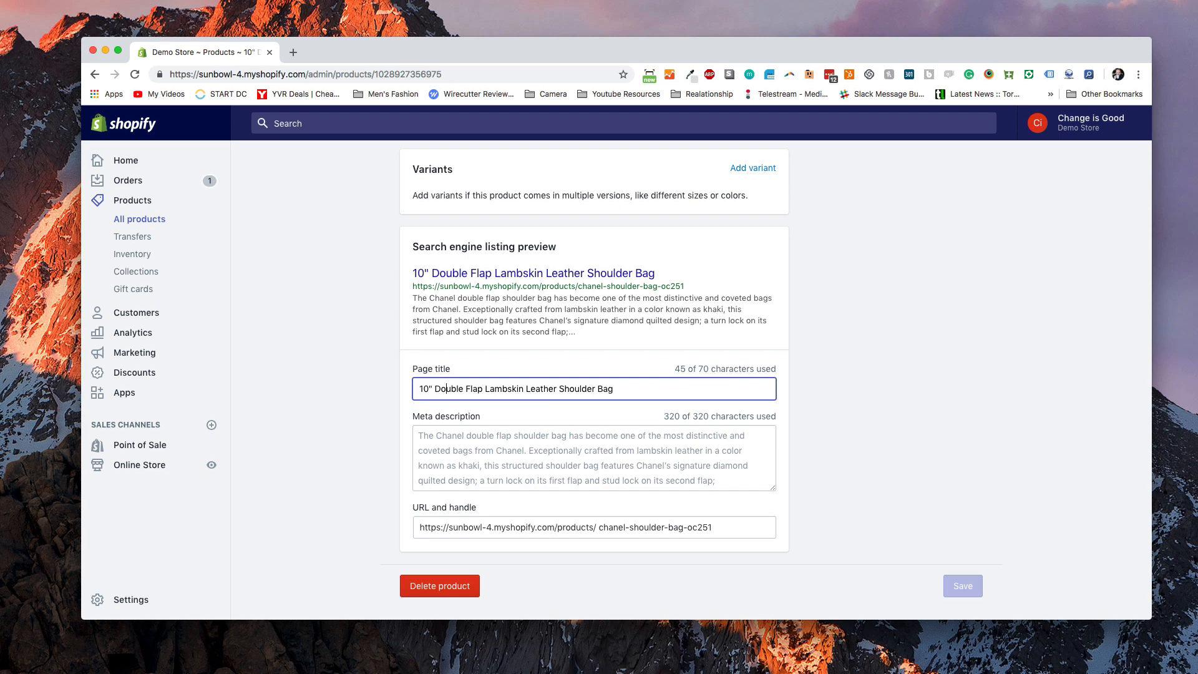
pyautogui.write('Chn')
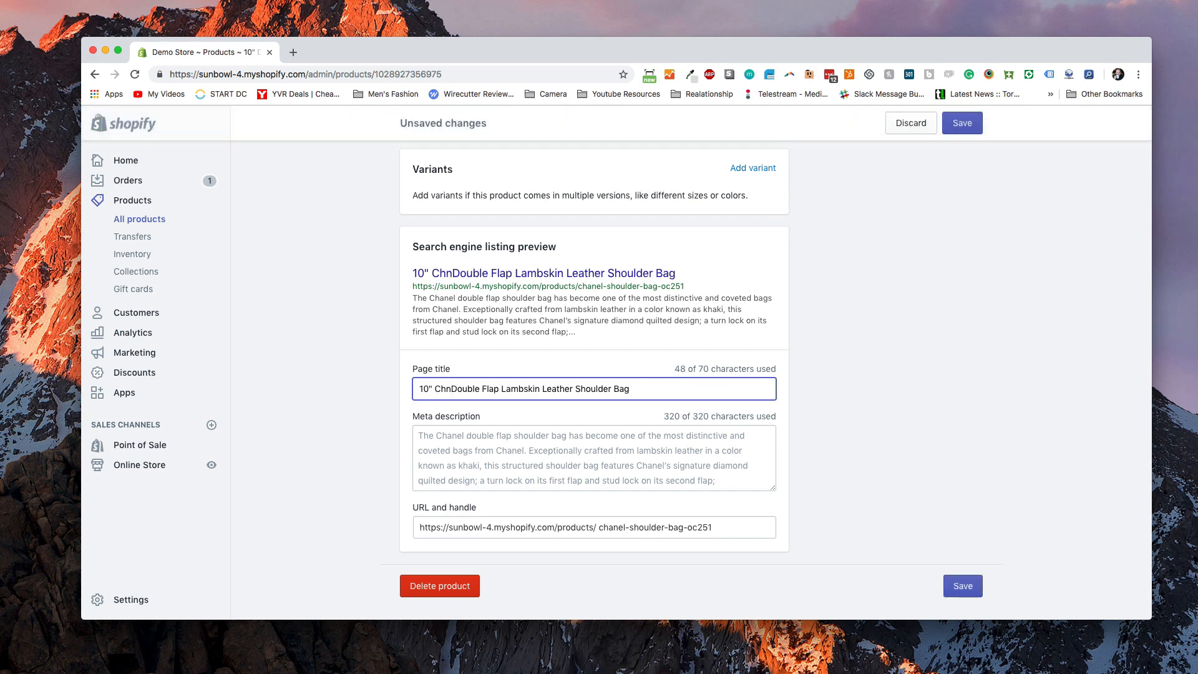
pyautogui.press('BackSpace')
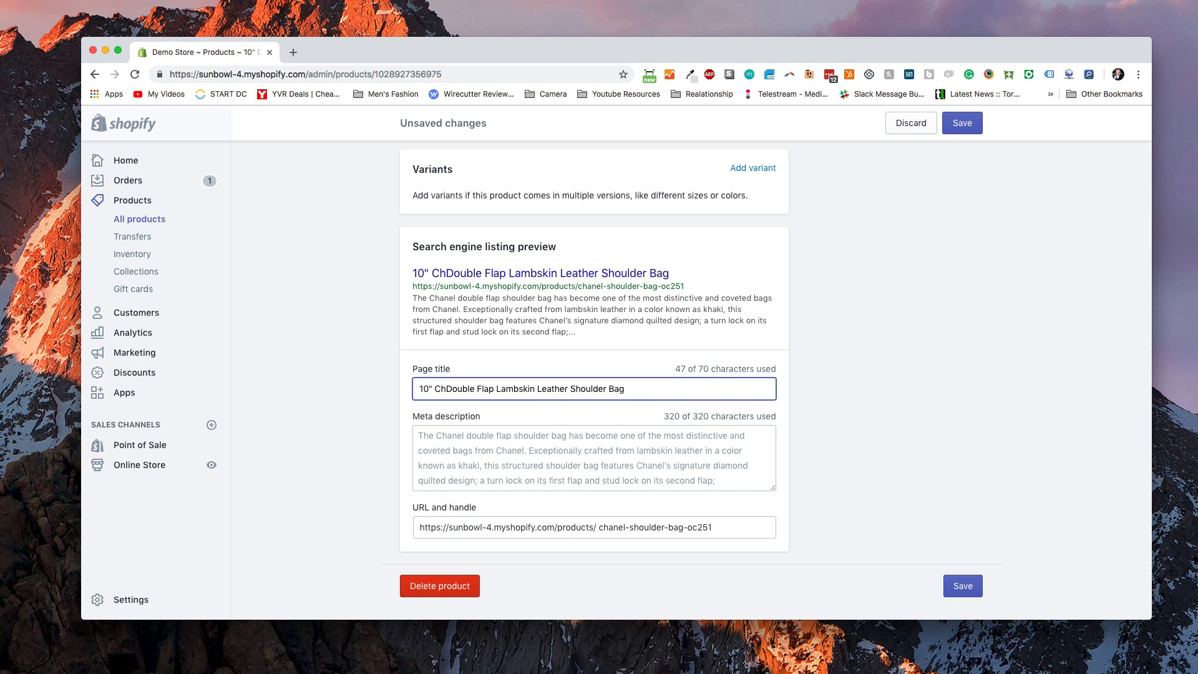
pyautogui.write('anel')
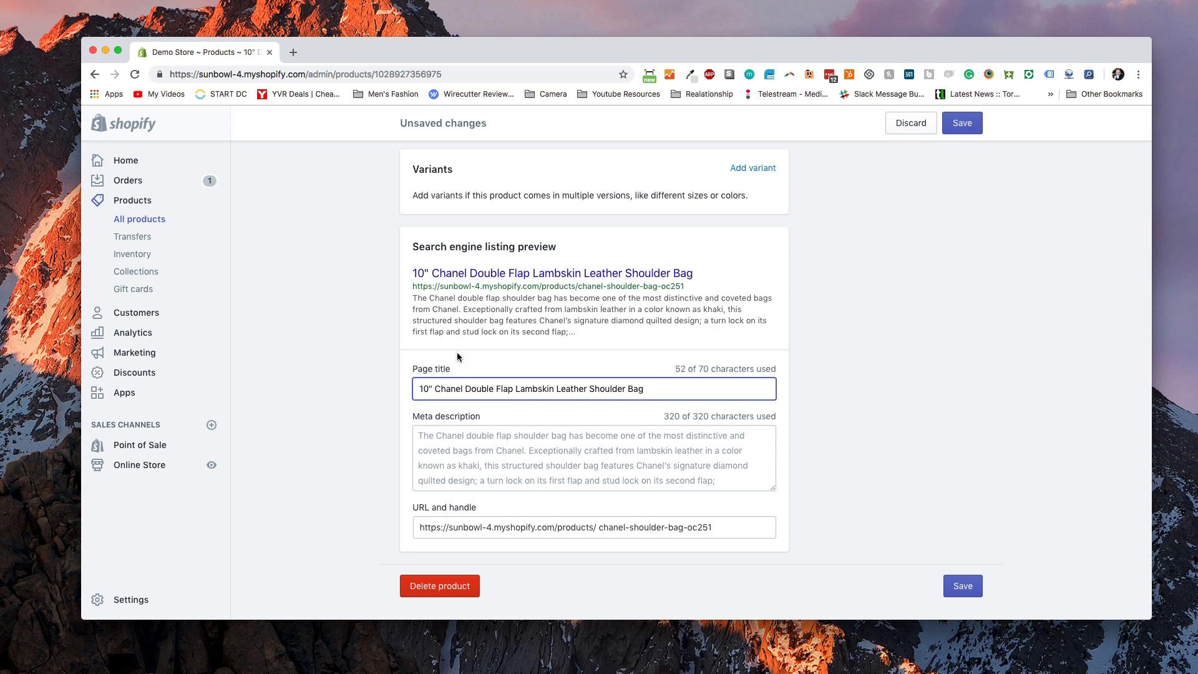
pyautogui.scroll(15, 785, 348)
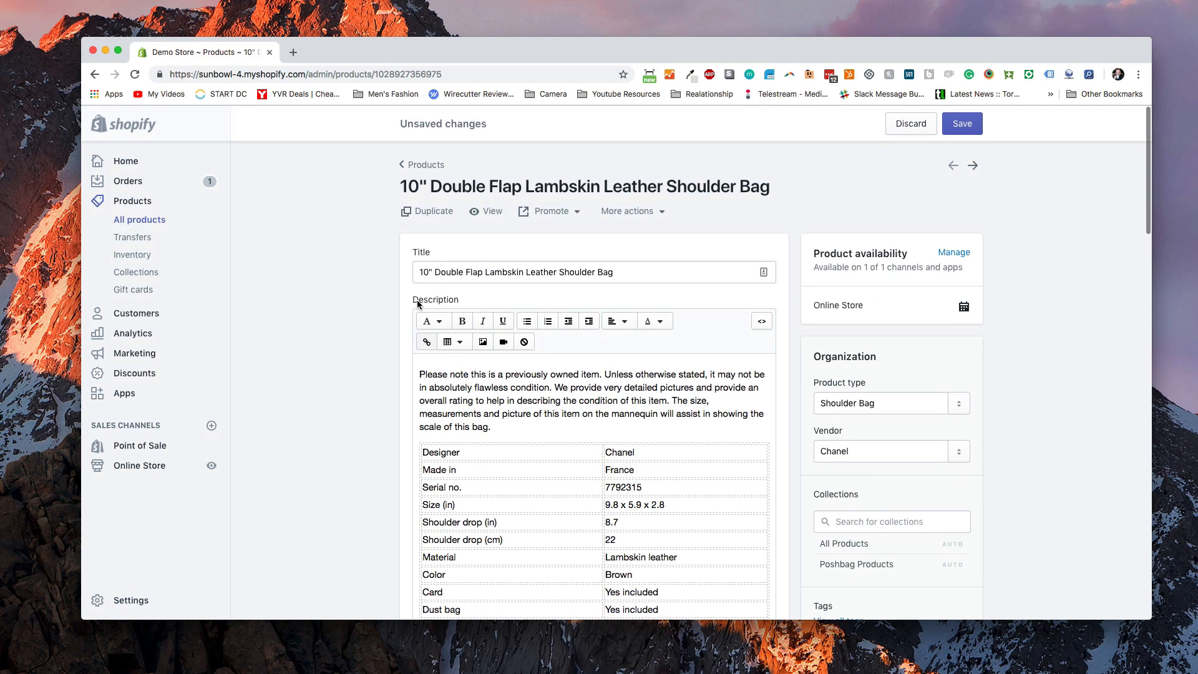
pyautogui.scroll(-15, 579, 270)
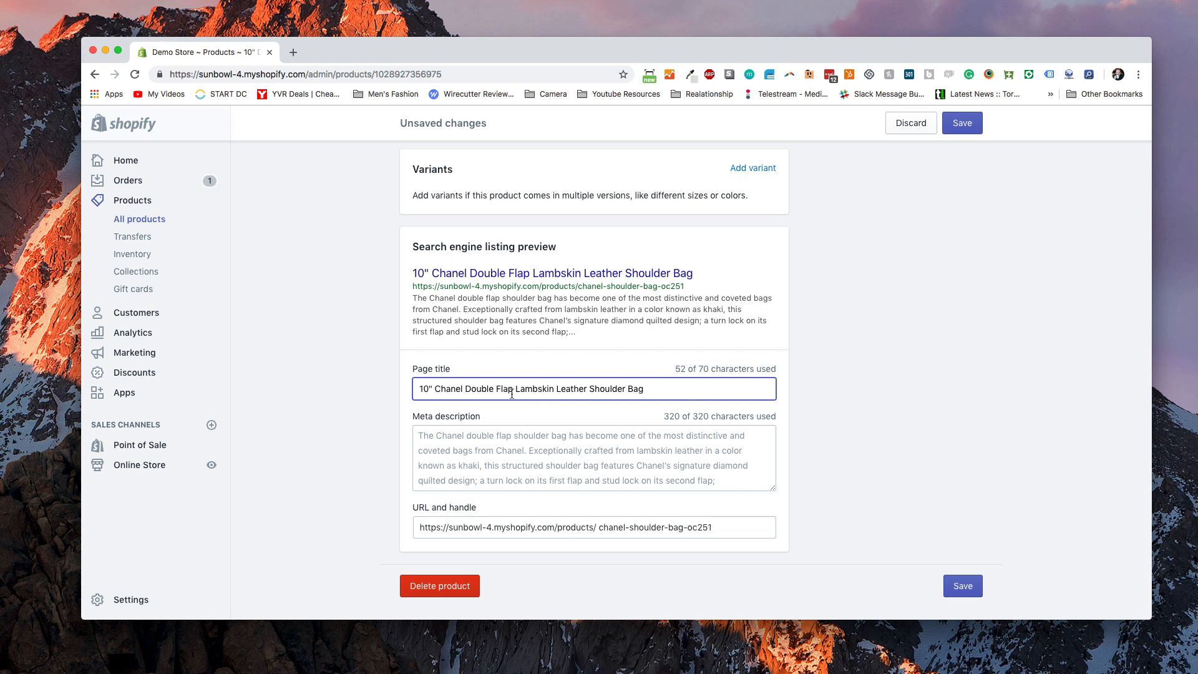
# Step: Replace the semicolon at the end of the meta description with a period and save the product
pyautogui.click(505, 450)
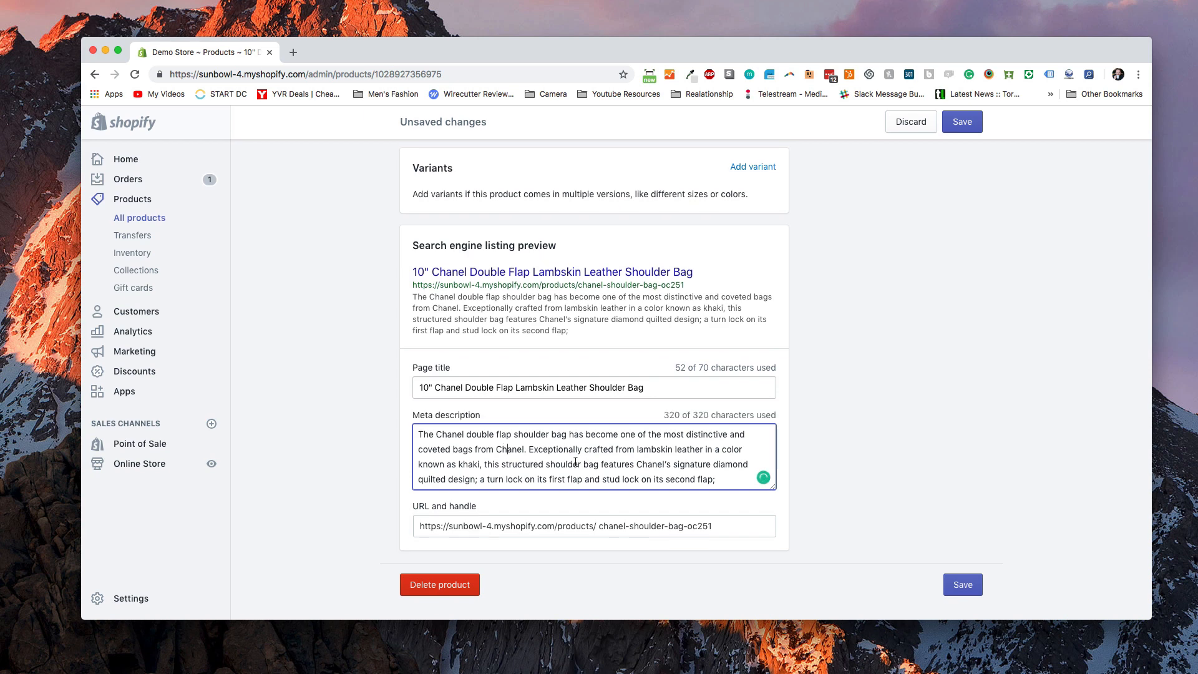
pyautogui.click(726, 478)
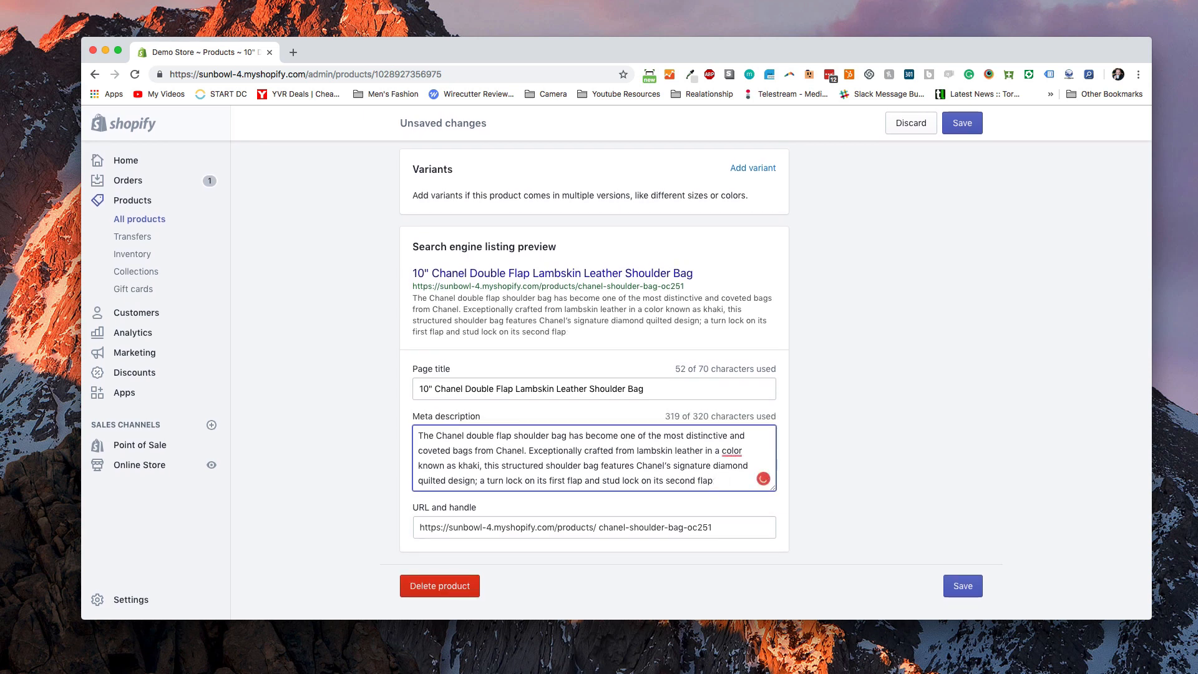
pyautogui.press('BackSpace')
pyautogui.write('.')
pyautogui.click(952, 585)
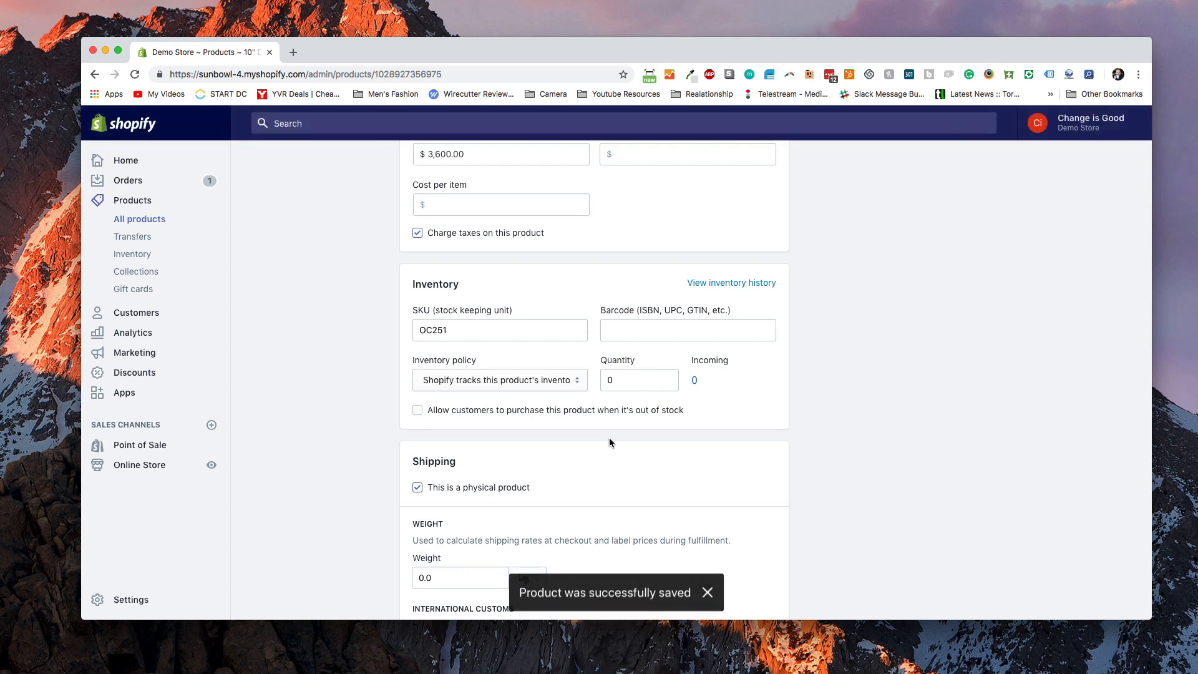
# Step: Reopen the website SEO fields of the saved product to check its search engine listing
pyautogui.scroll(-5, 609, 437)
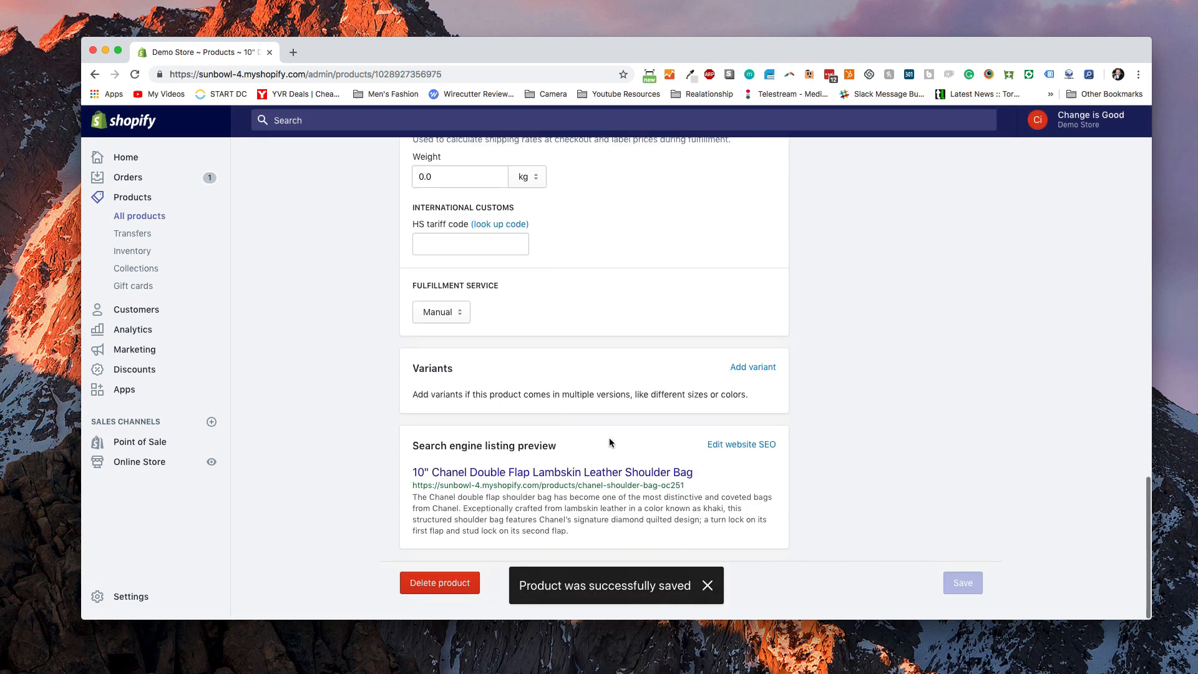
pyautogui.click(742, 447)
pyautogui.scroll(-4, 624, 475)
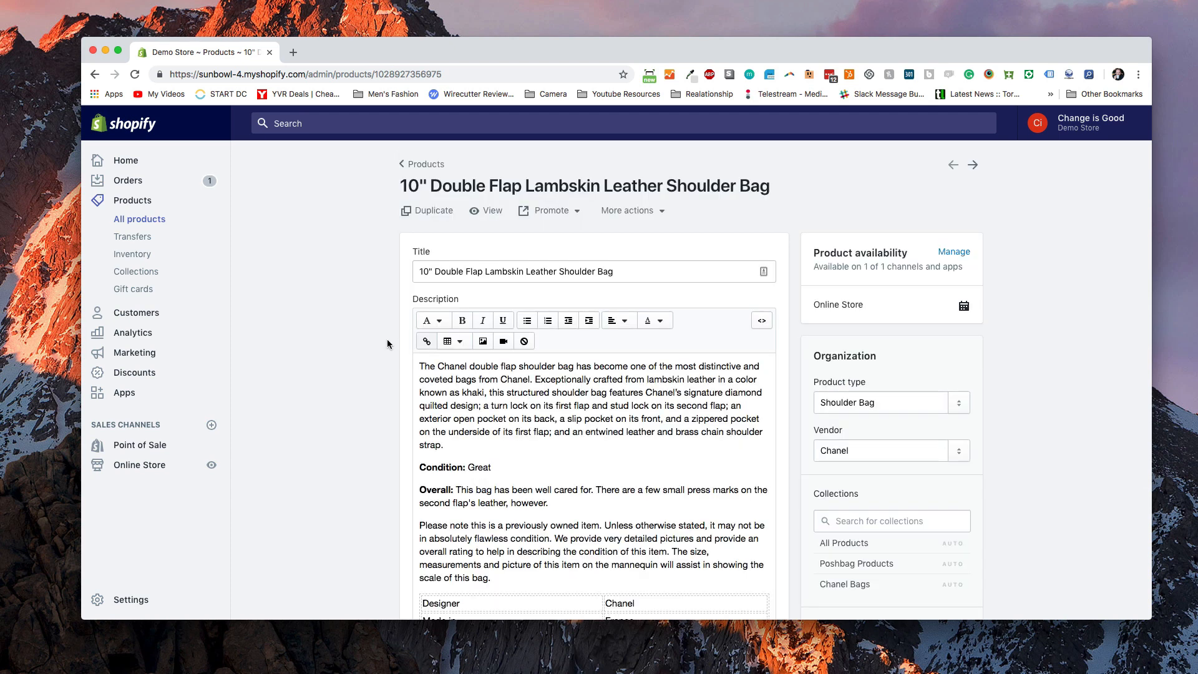
# Step: Open the Chanel Bags collection from the collections list and view its details and conditions
pyautogui.click(128, 271)
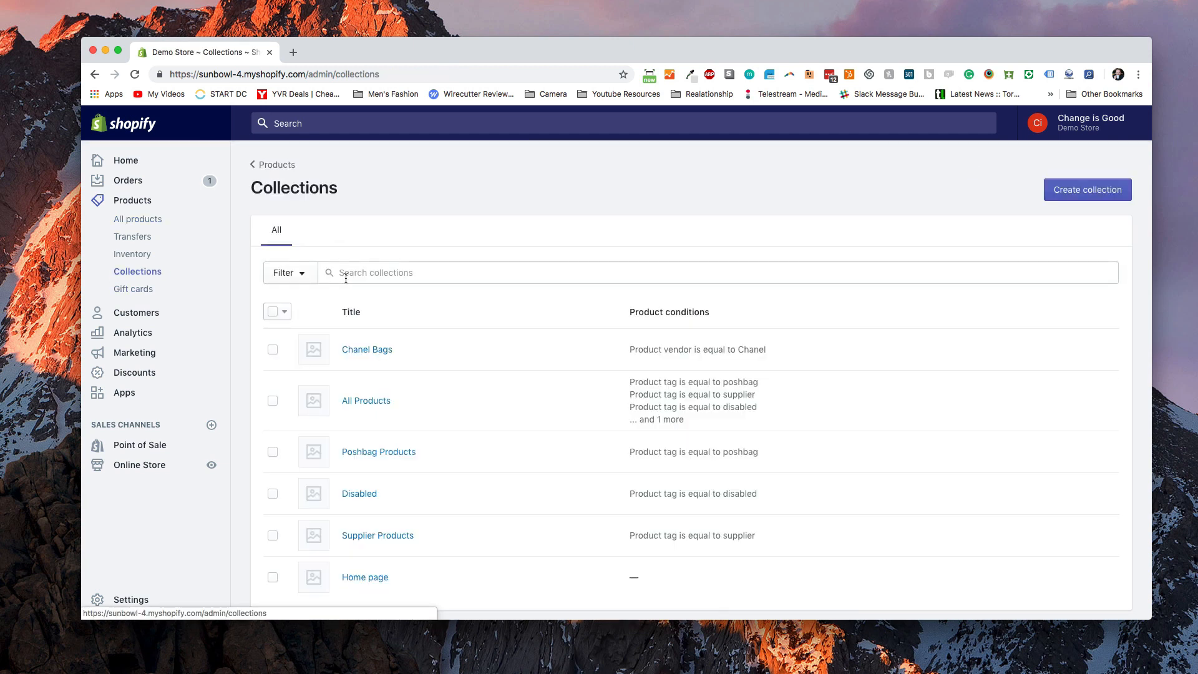
pyautogui.click(368, 348)
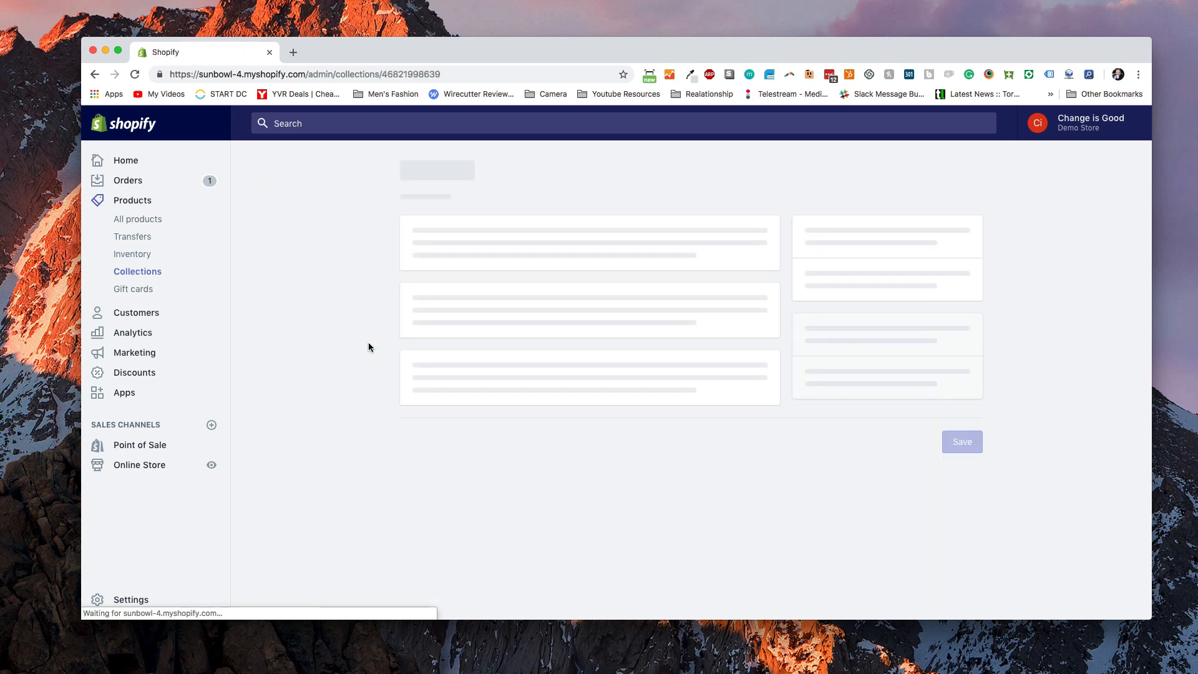
pyautogui.scroll(-10, 368, 346)
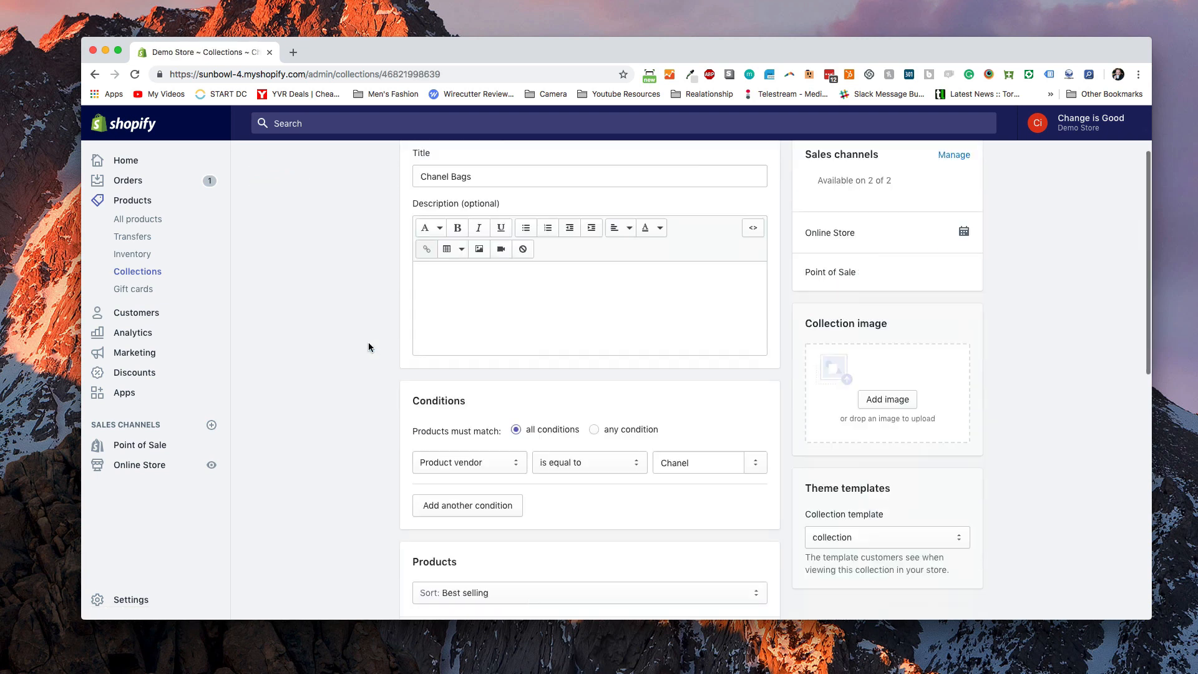
# Step: Open the website SEO fields of the Chanel Bags collection and review them together with the collection's title and description
pyautogui.scroll(-3, 368, 347)
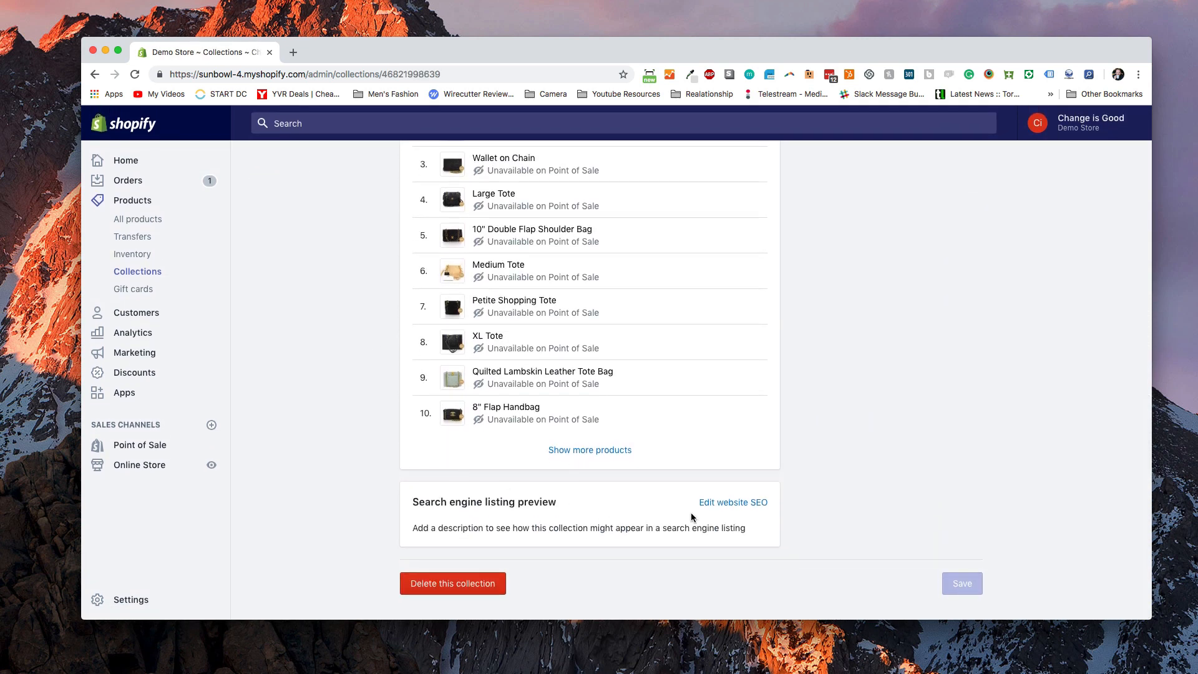
pyautogui.click(723, 503)
pyautogui.scroll(-4, 811, 449)
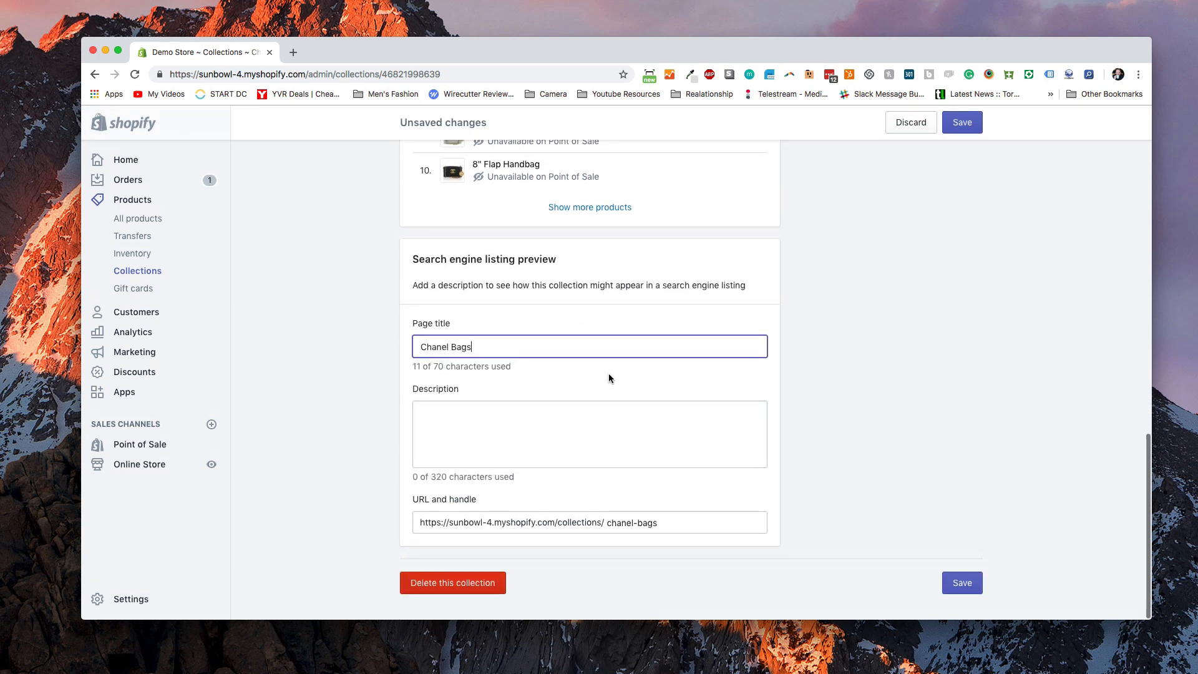
pyautogui.scroll(10, 490, 443)
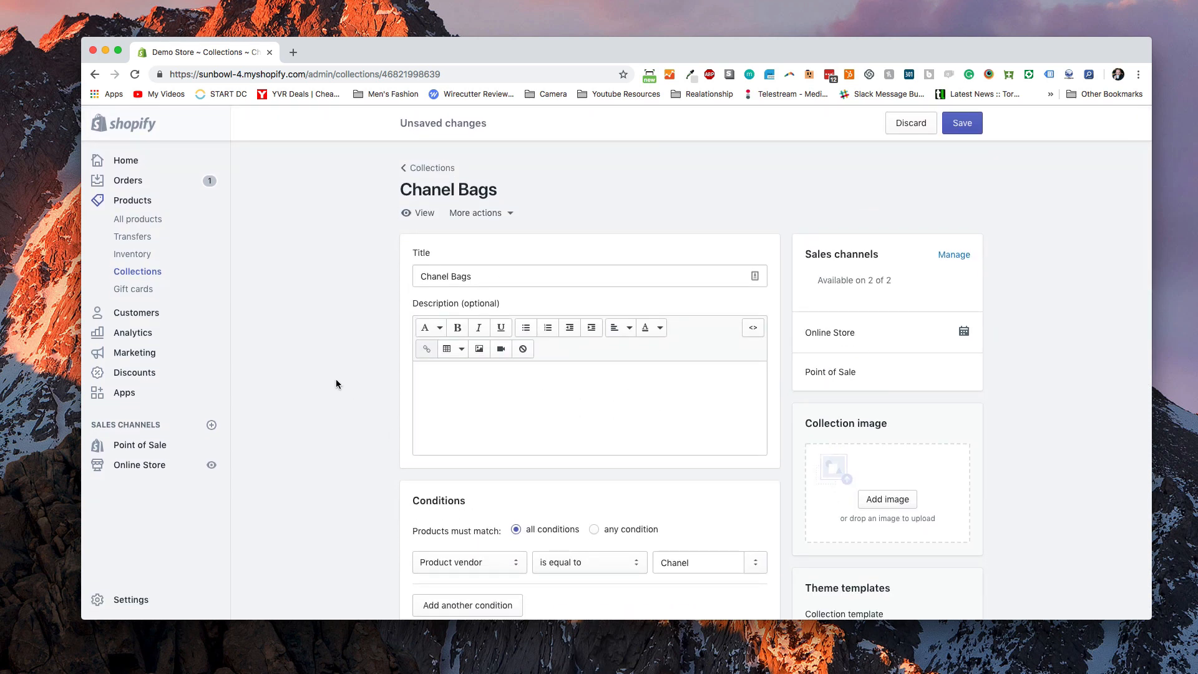
pyautogui.scroll(-2, 336, 379)
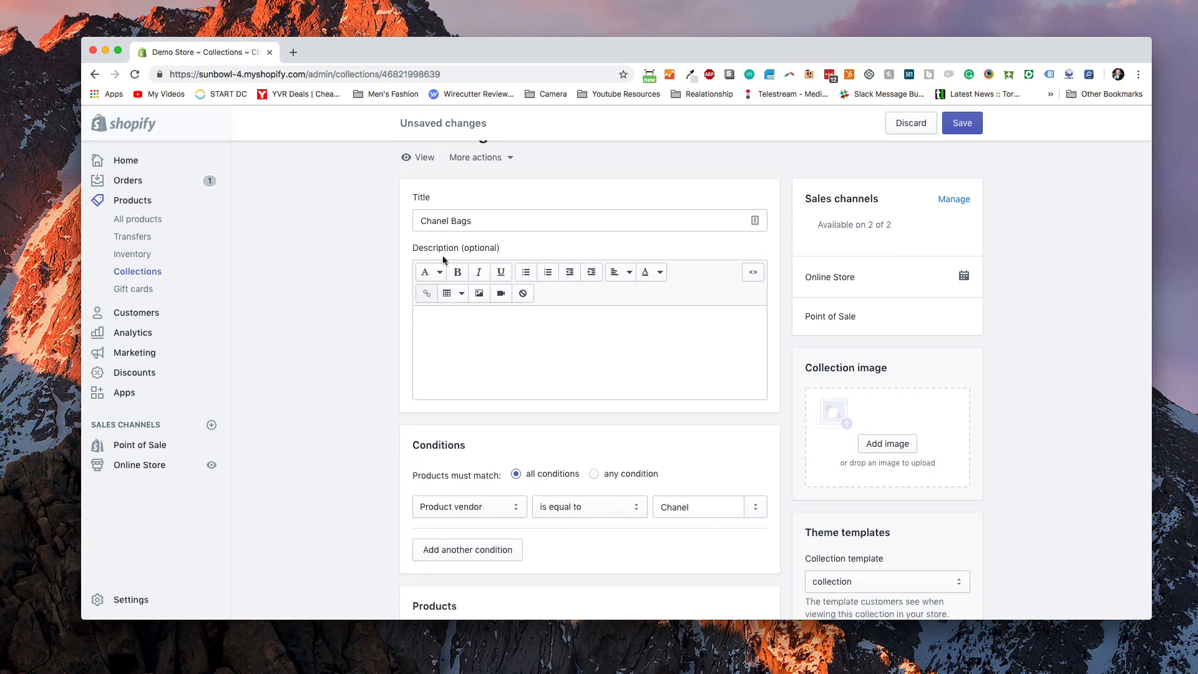
pyautogui.scroll(-12, 469, 363)
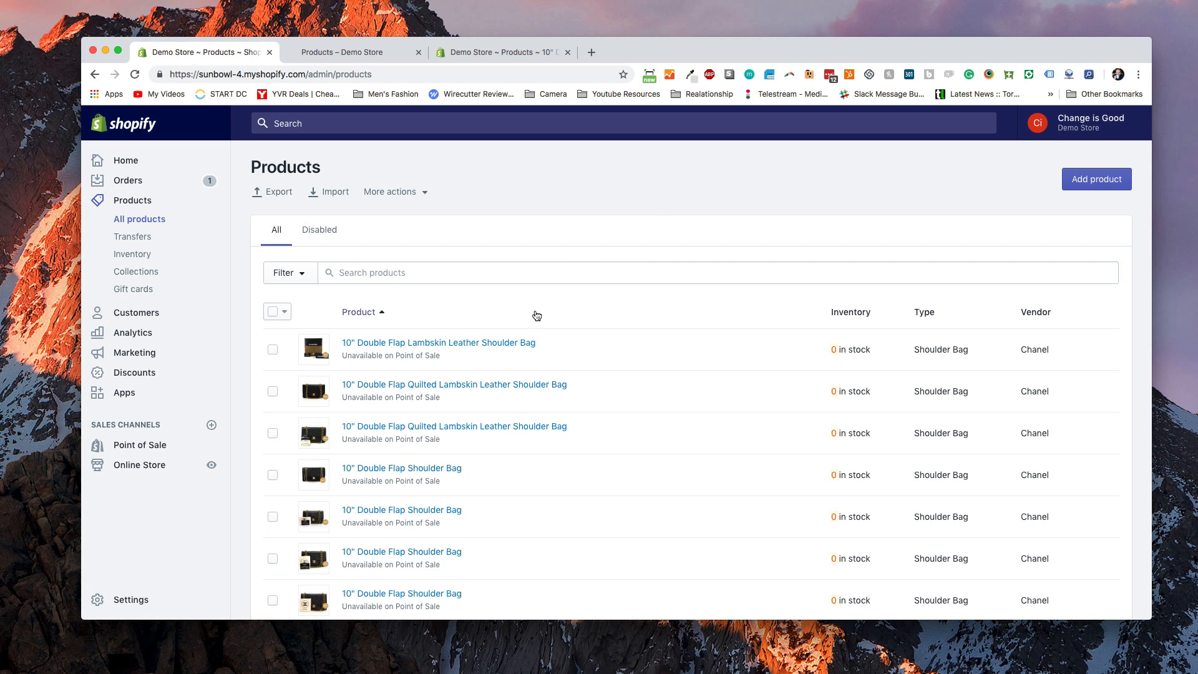
# Step: Open the first 10" Double Flap Lambskin Leather Shoulder Bag product and show its metafields with the browser extension
pyautogui.click(500, 350)
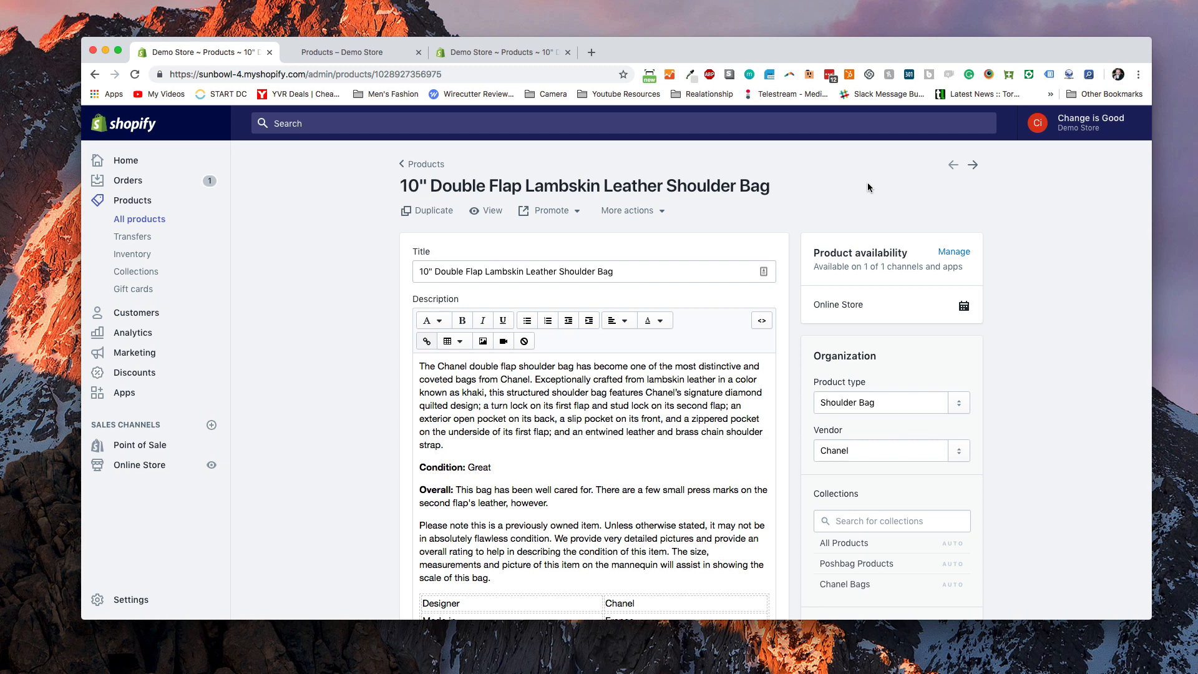
pyautogui.click(1028, 76)
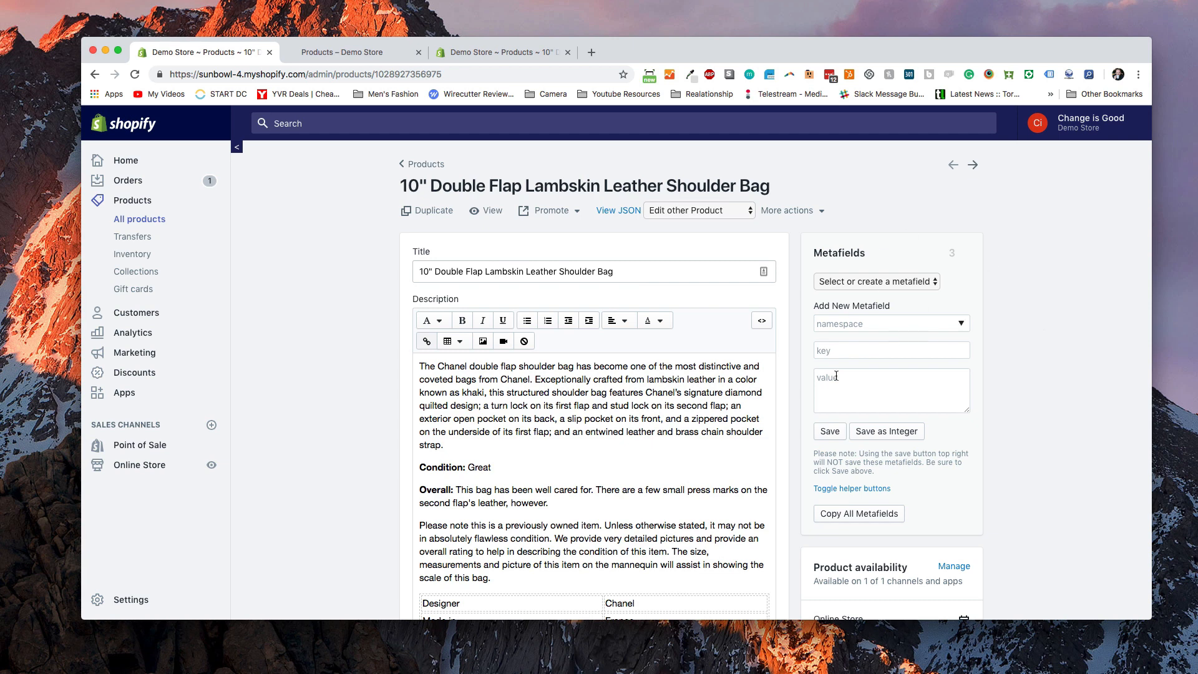
pyautogui.click(942, 321)
pyautogui.click(1017, 292)
# Step: Set the new metafield's namespace to global and its key to keyword_tag
pyautogui.click(901, 323)
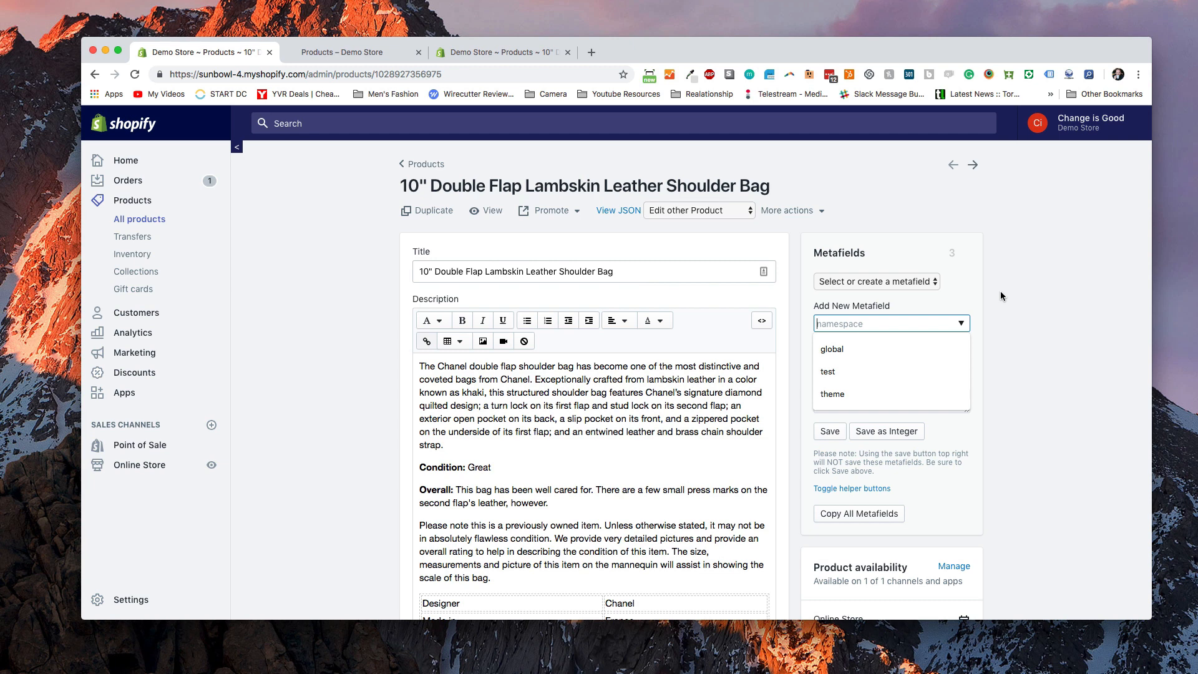
pyautogui.click(863, 347)
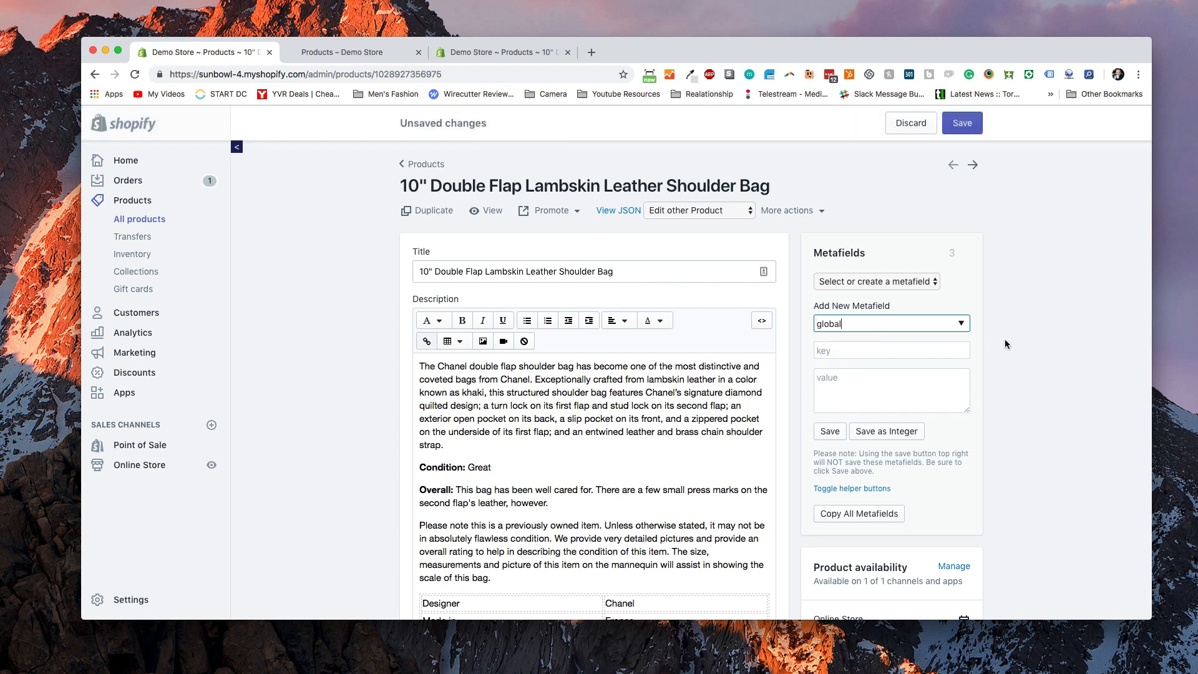
pyautogui.click(948, 347)
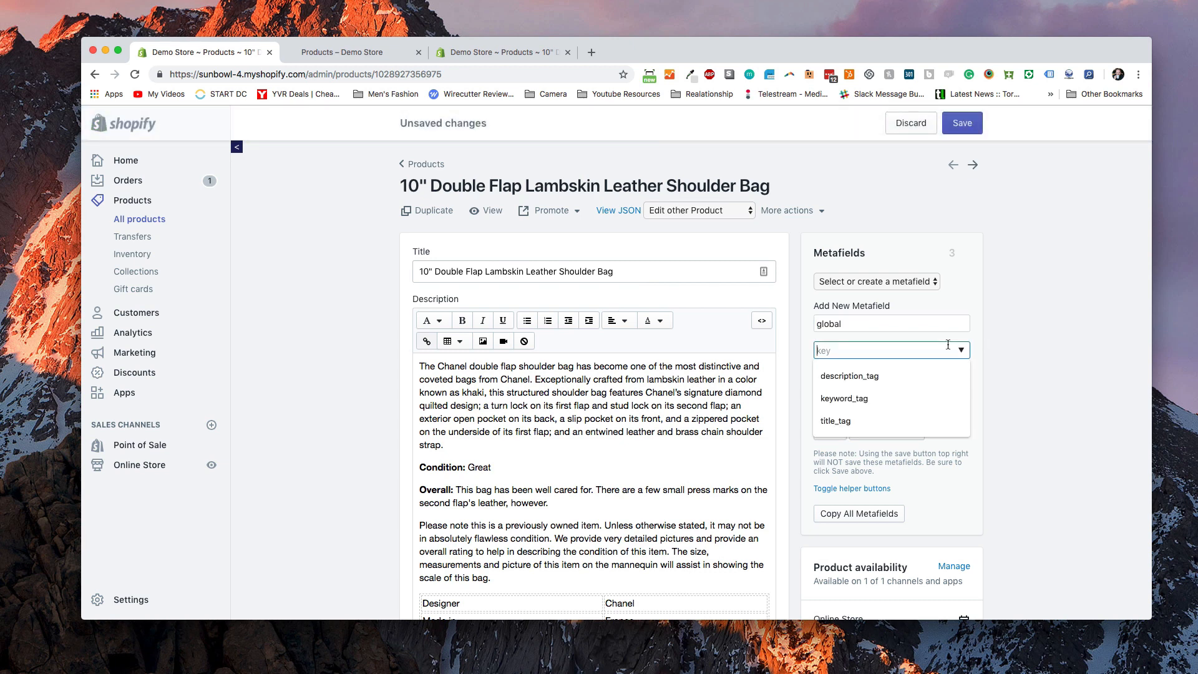
pyautogui.click(892, 399)
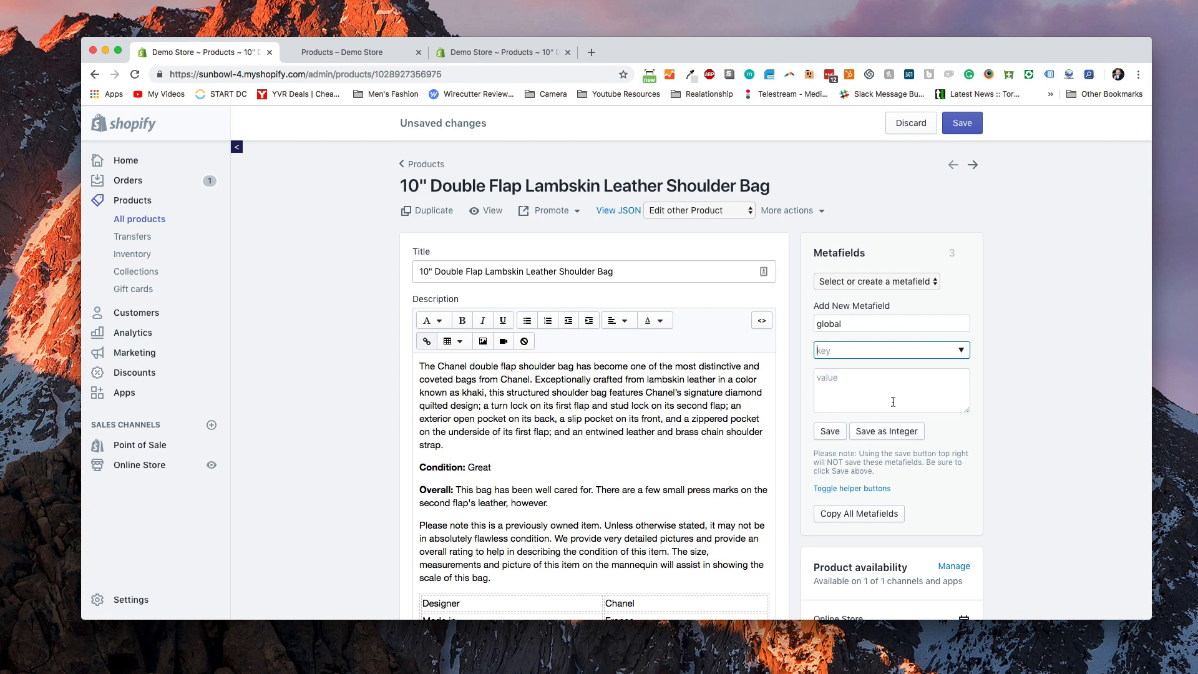
pyautogui.click(962, 349)
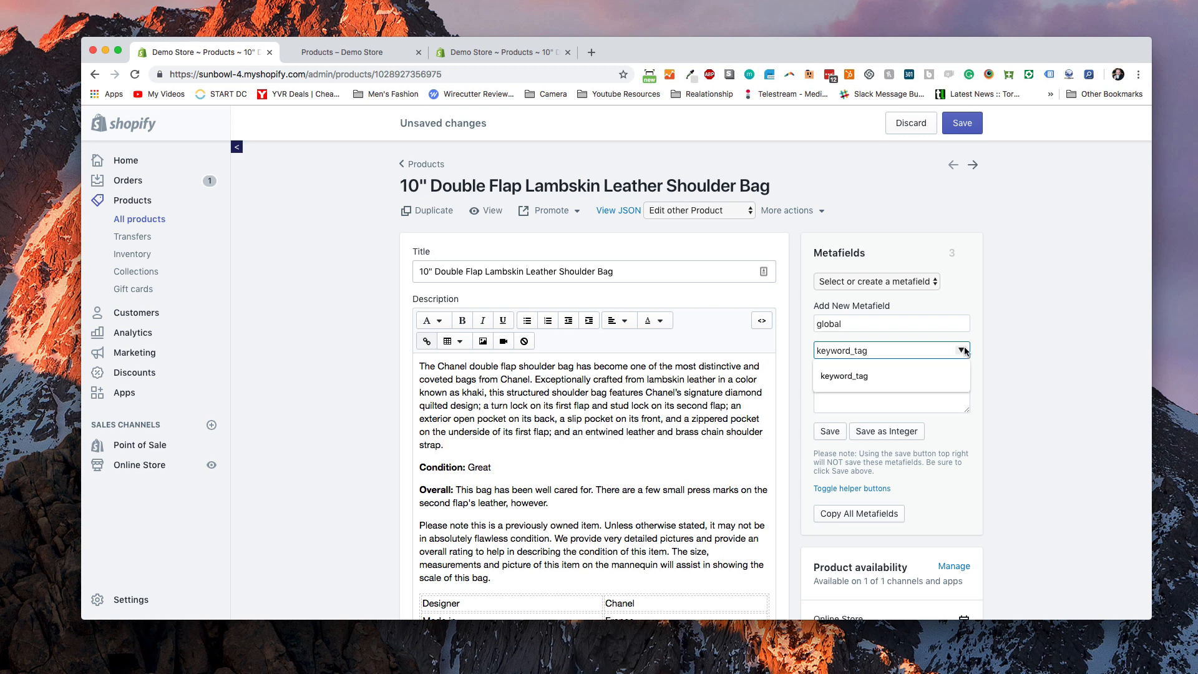
# Step: Clear the new metafield's key and enter keyword_tag again, leaving the value field ready for entry
pyautogui.doubleClick(907, 350)
pyautogui.press('BackSpace')
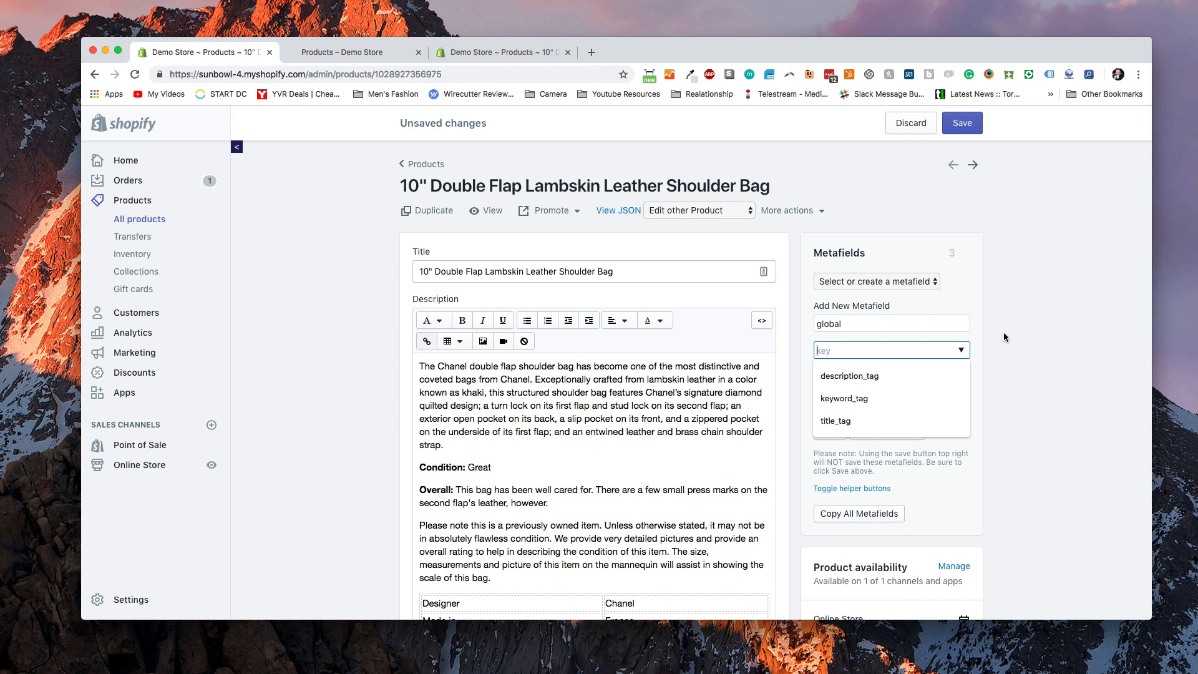
pyautogui.write('kew')
pyautogui.press('BackSpace')
pyautogui.press('BackSpace')
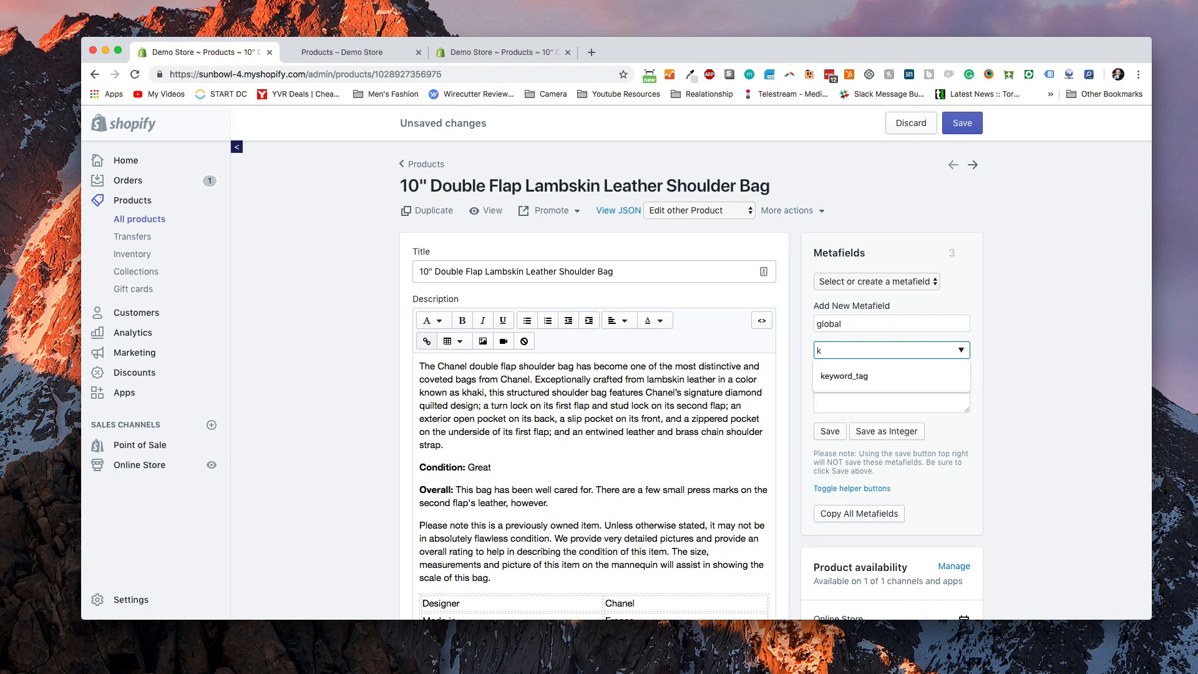
pyautogui.write('eyword_tag')
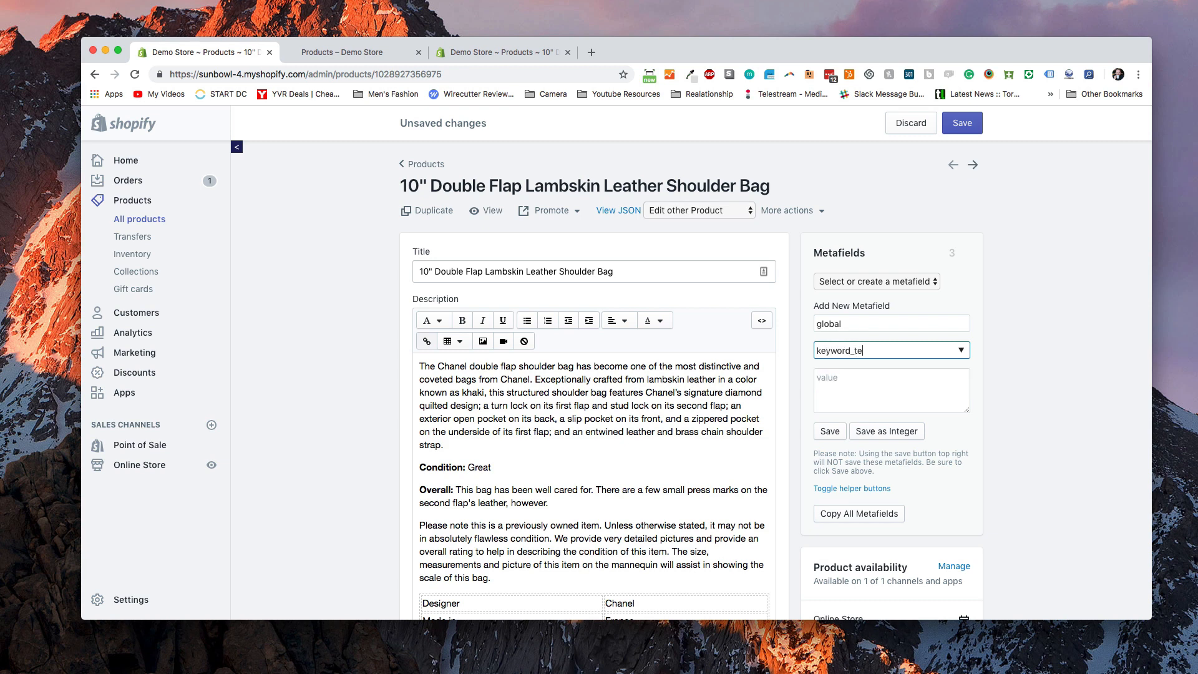
pyautogui.click(918, 379)
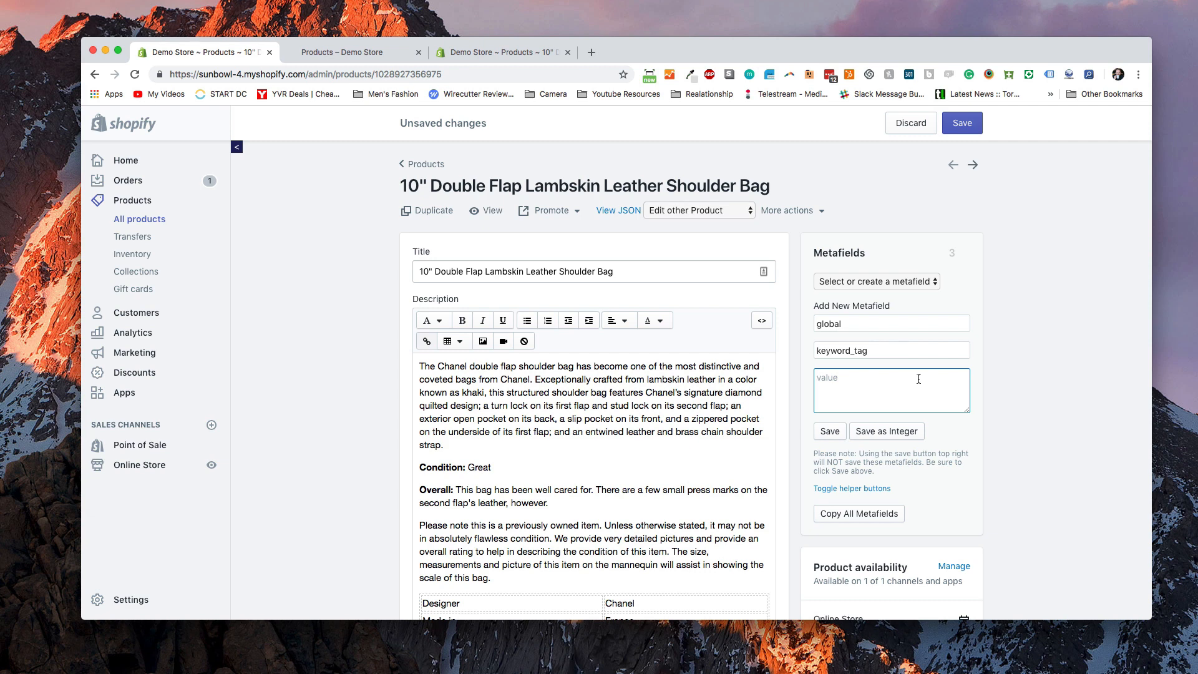
# Step: Load the product's existing global.keyword_tag metafield for editing and save the product
pyautogui.click(934, 282)
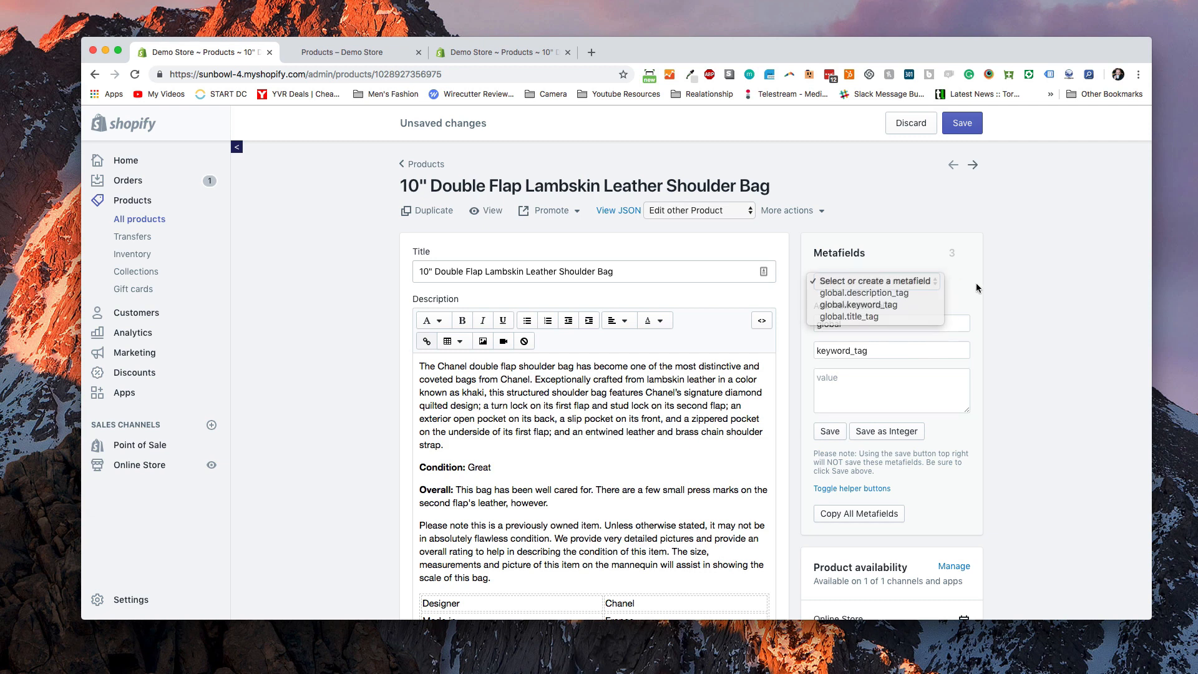
pyautogui.click(911, 305)
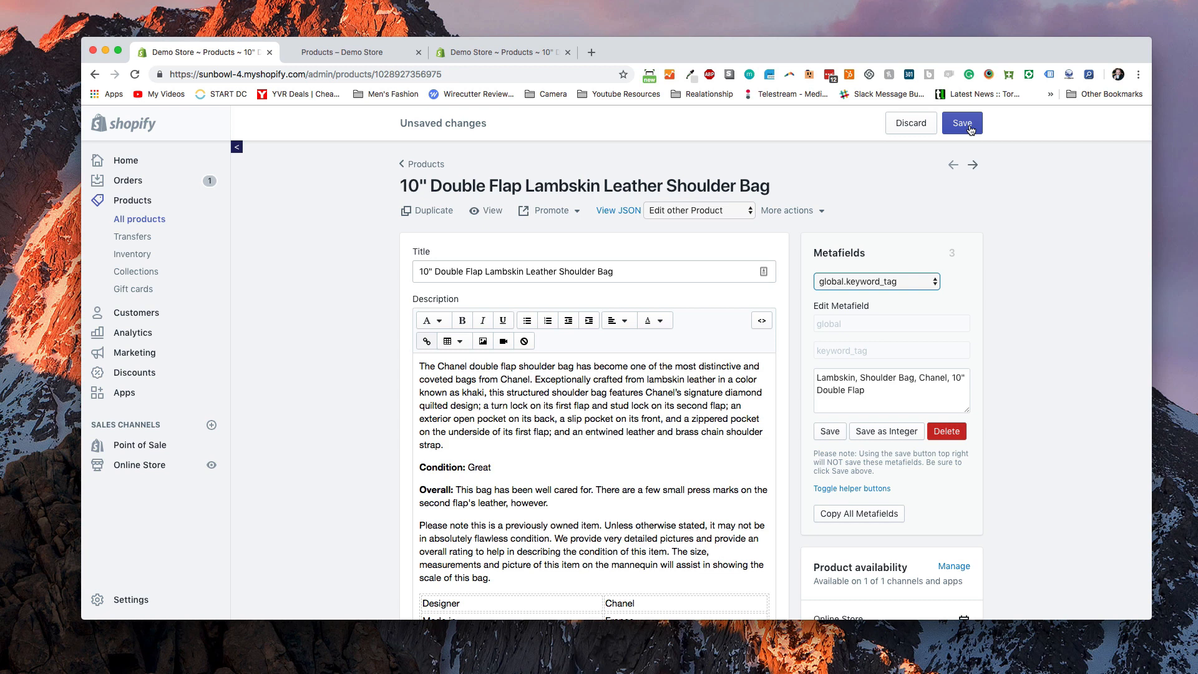
pyautogui.click(148, 465)
pyautogui.click(763, 281)
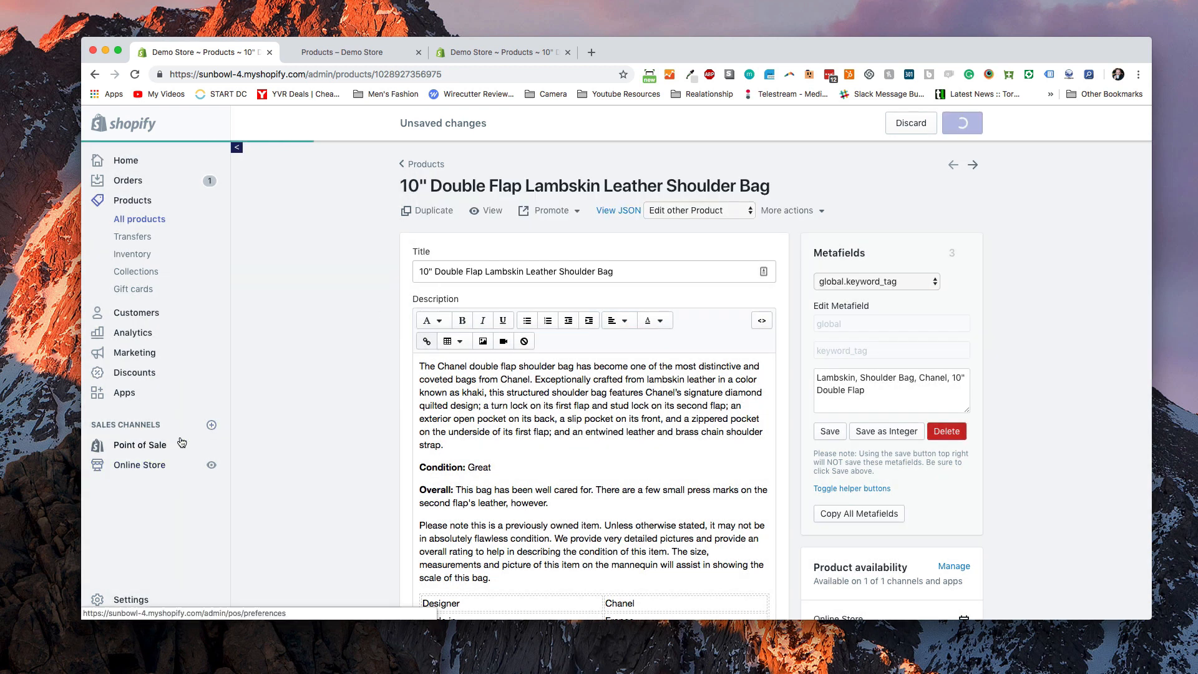
# Step: Open the code of the active Pipeline 3.0 theme from the online store's themes
pyautogui.click(153, 466)
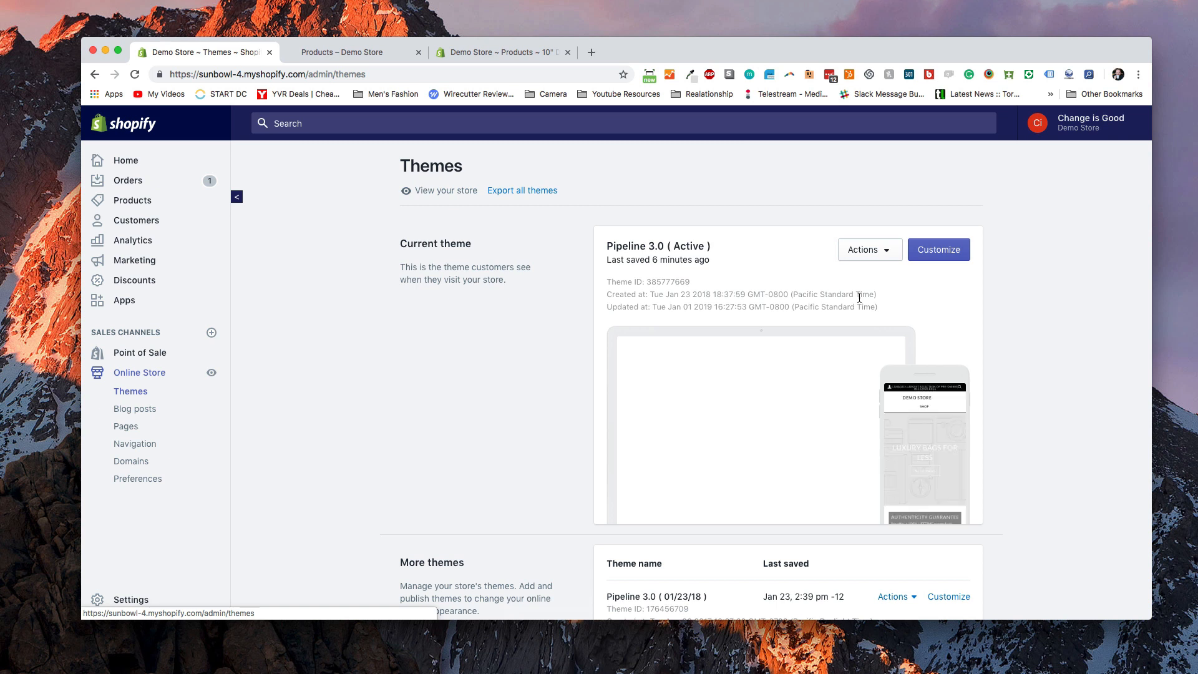
pyautogui.click(879, 256)
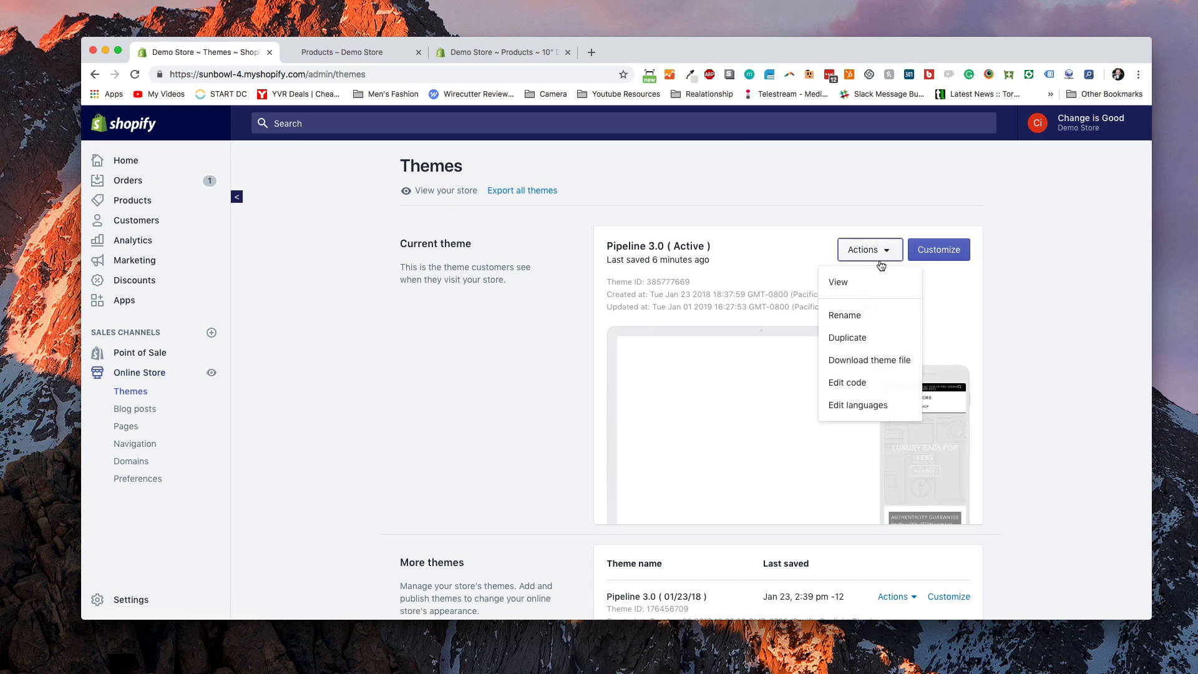
pyautogui.click(864, 385)
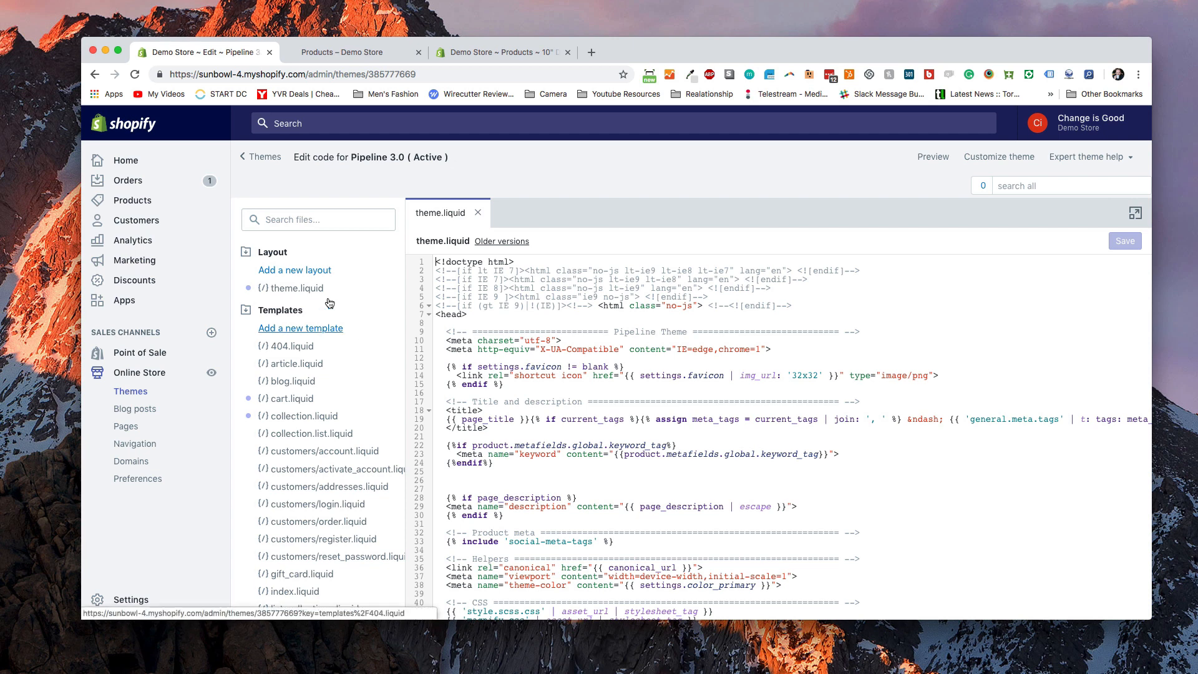
# Step: Examine the head section of theme.liquid around the title and description code
pyautogui.click(547, 364)
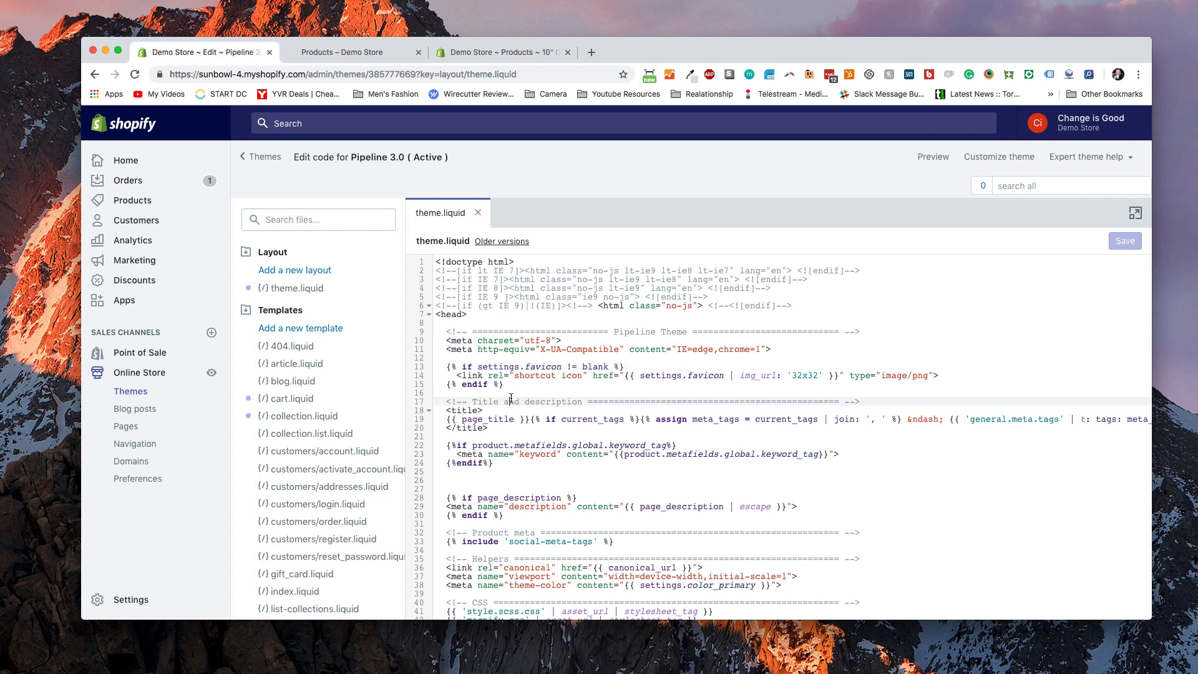
pyautogui.scroll(-4, 517, 396)
pyautogui.scroll(2, 541, 362)
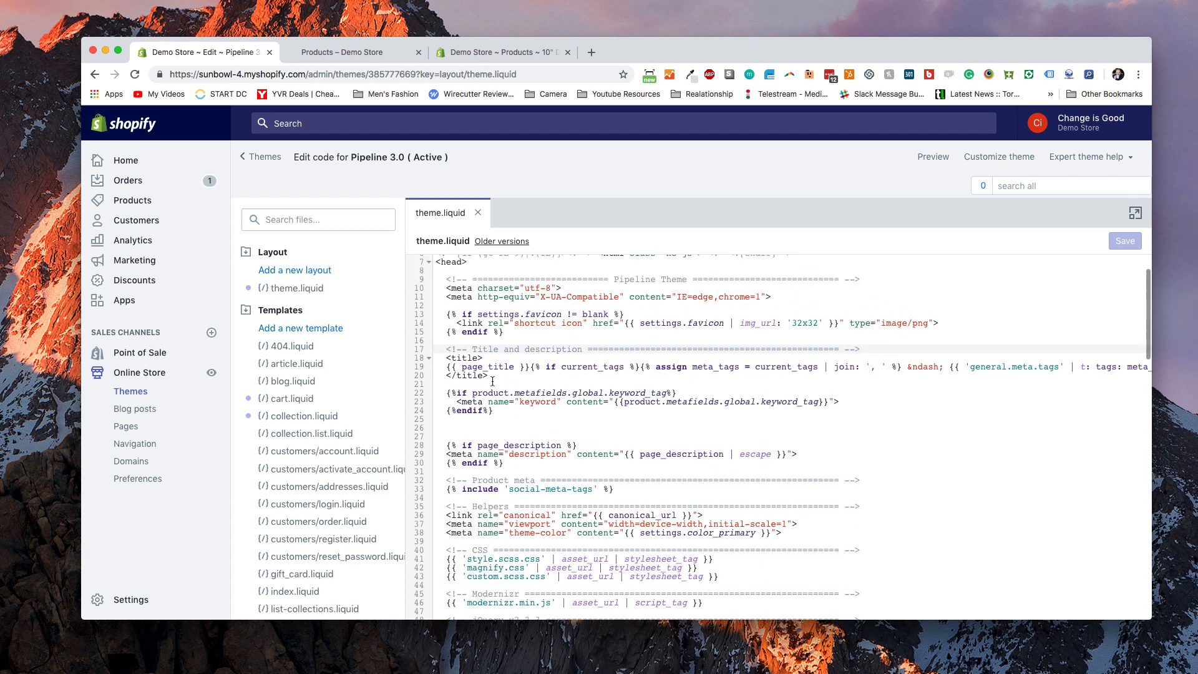
pyautogui.scroll(1, 479, 367)
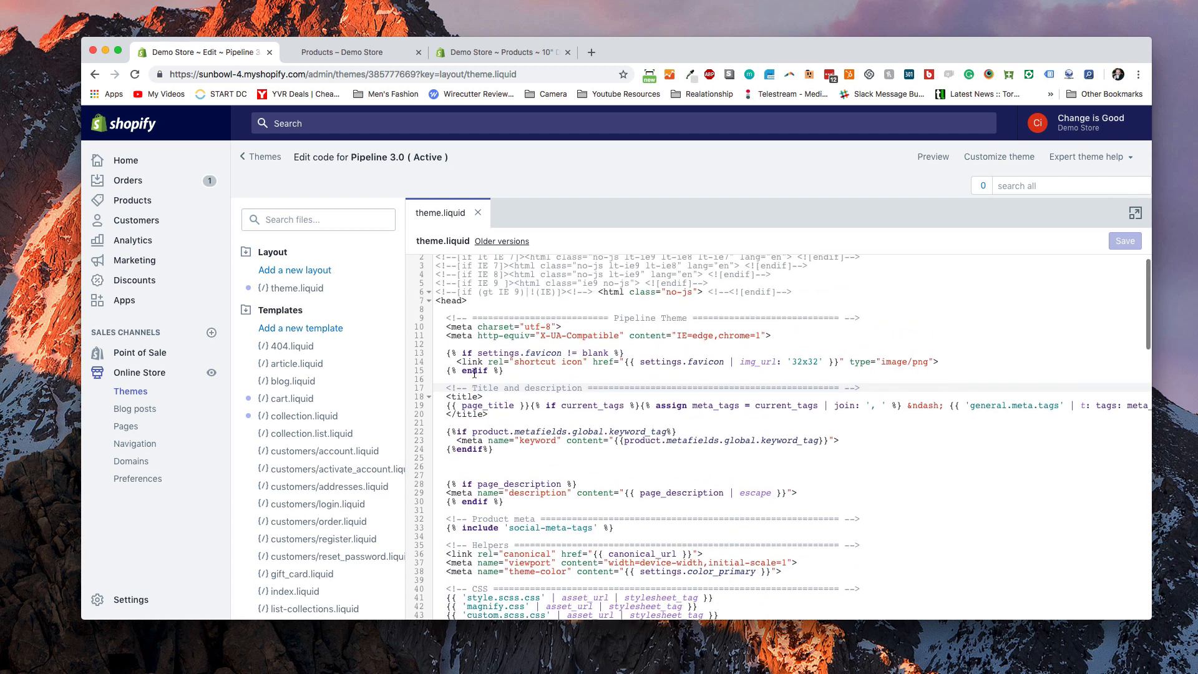
pyautogui.doubleClick(451, 301)
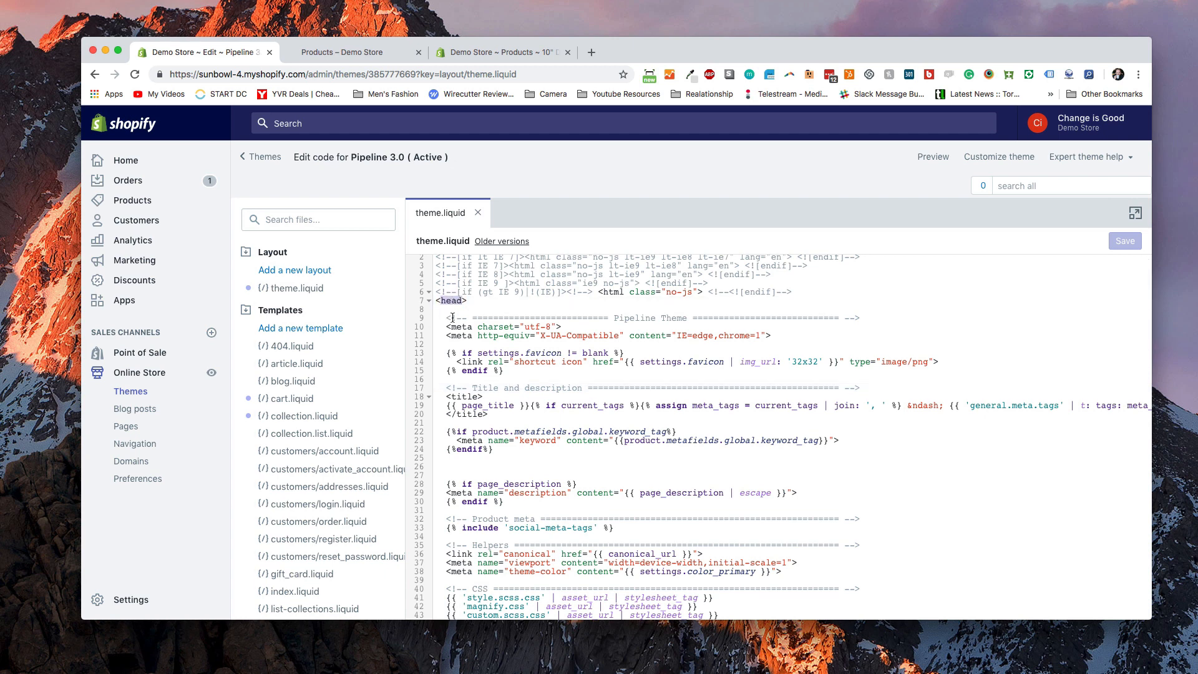
pyautogui.scroll(-2, 471, 387)
pyautogui.click(466, 412)
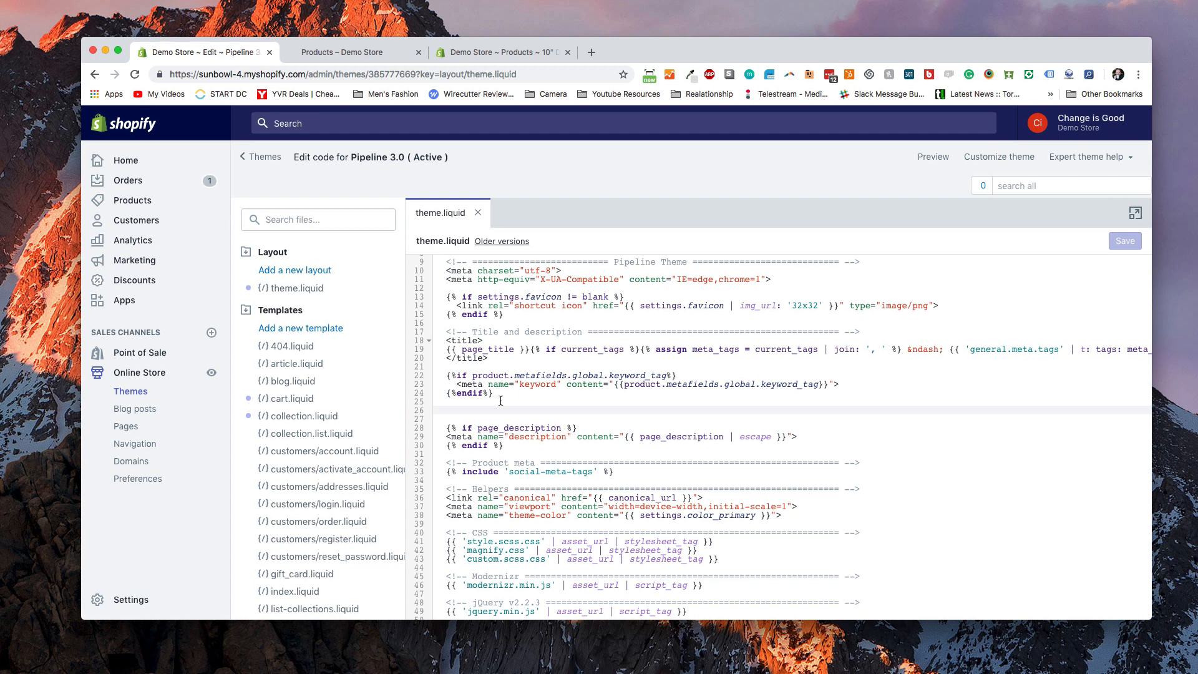
# Step: Examine the product.metafields.global.keyword_tag condition in theme.liquid and the name and content of its keyword meta tag
pyautogui.click(460, 375)
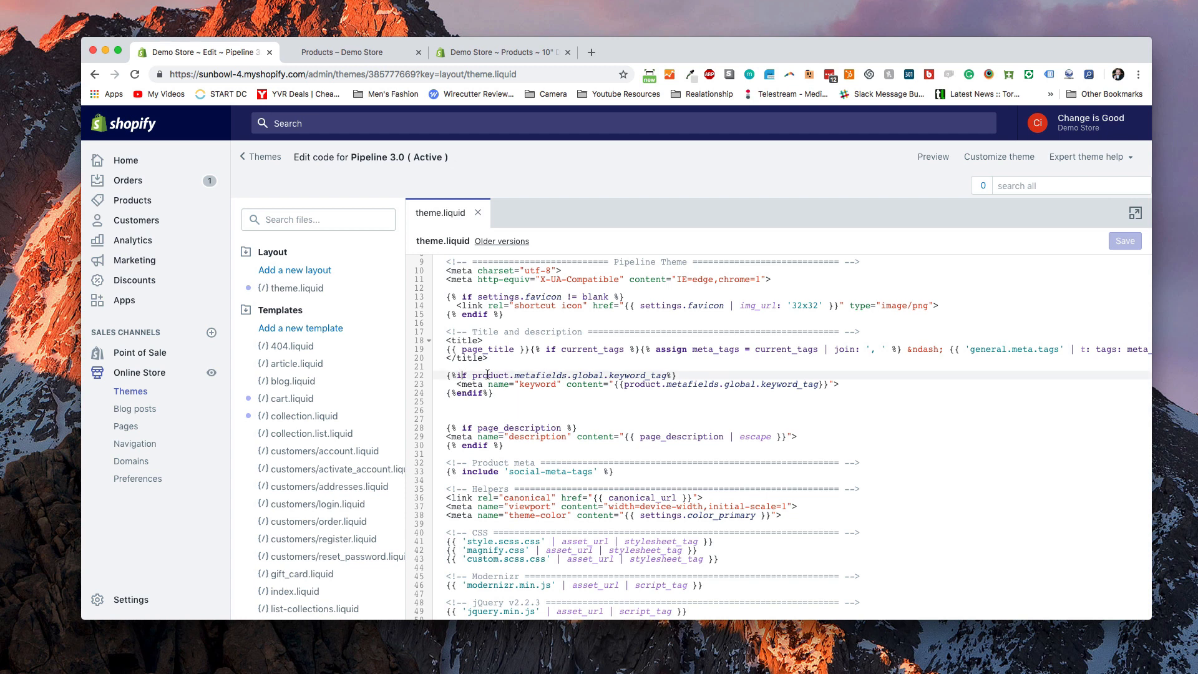
pyautogui.click(530, 375)
pyautogui.moveTo(457, 384); pyautogui.dragTo(537, 385)
pyautogui.doubleClick(537, 385)
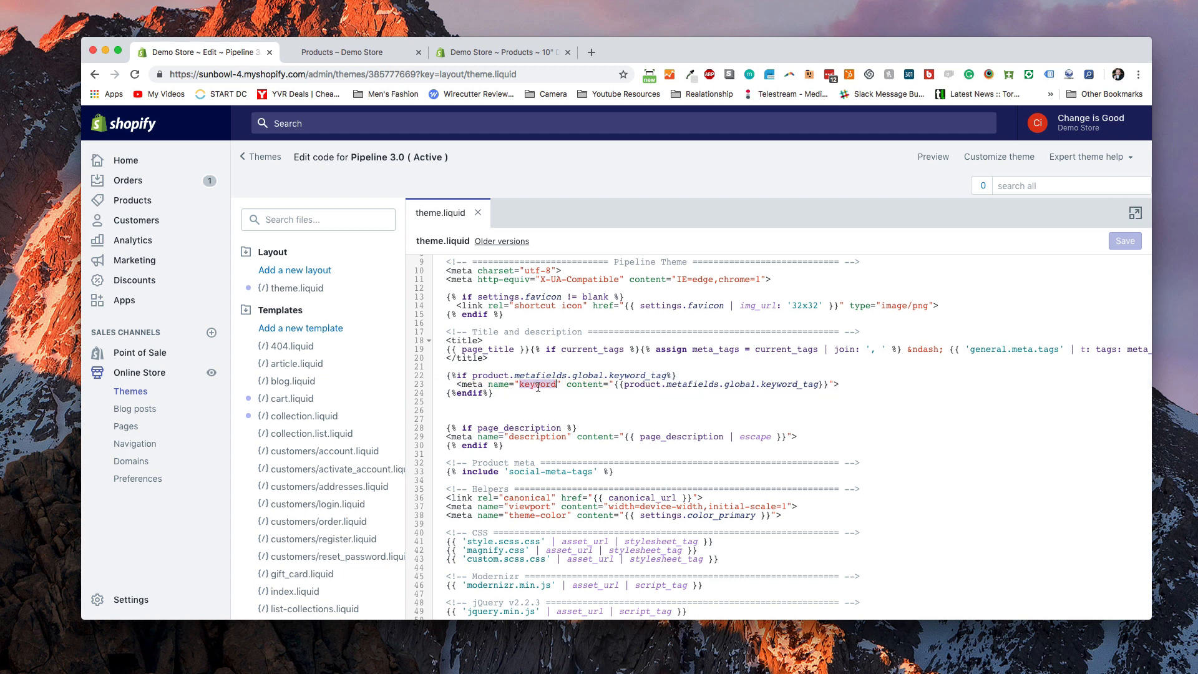
pyautogui.doubleClick(600, 383)
pyautogui.moveTo(627, 385); pyautogui.dragTo(804, 384)
pyautogui.click(805, 402)
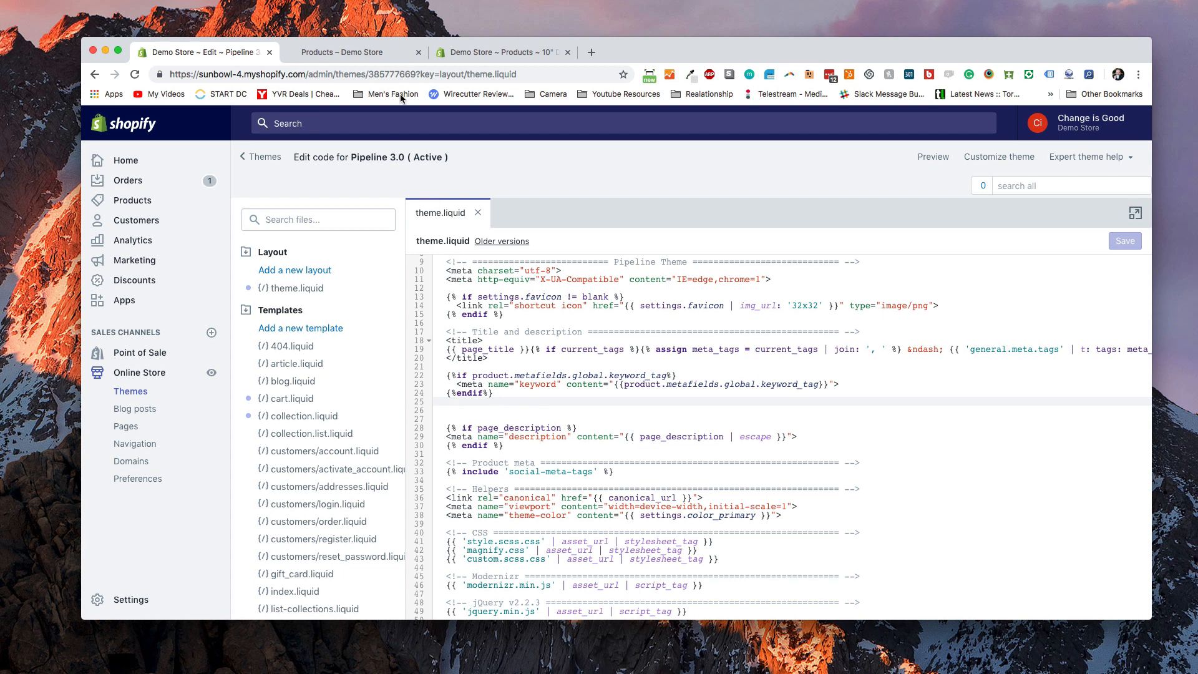
# Step: View the shoulder bag product on the storefront from its admin page and inspect the page's code in the developer tools
pyautogui.click(374, 52)
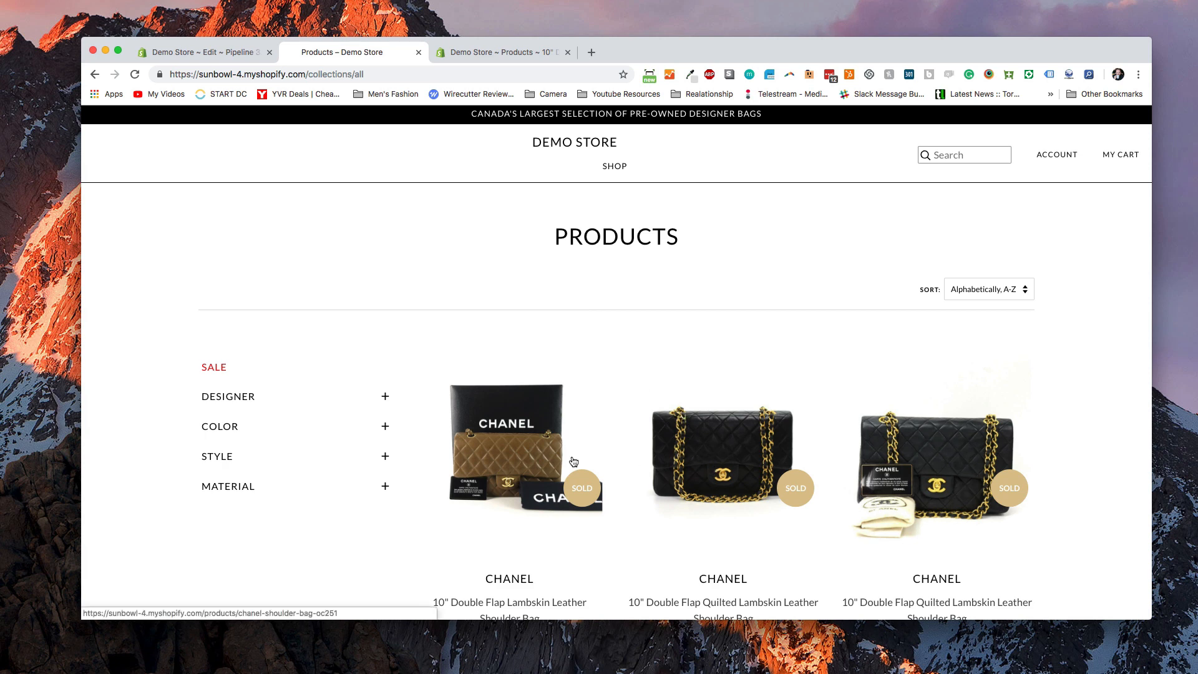
pyautogui.click(499, 52)
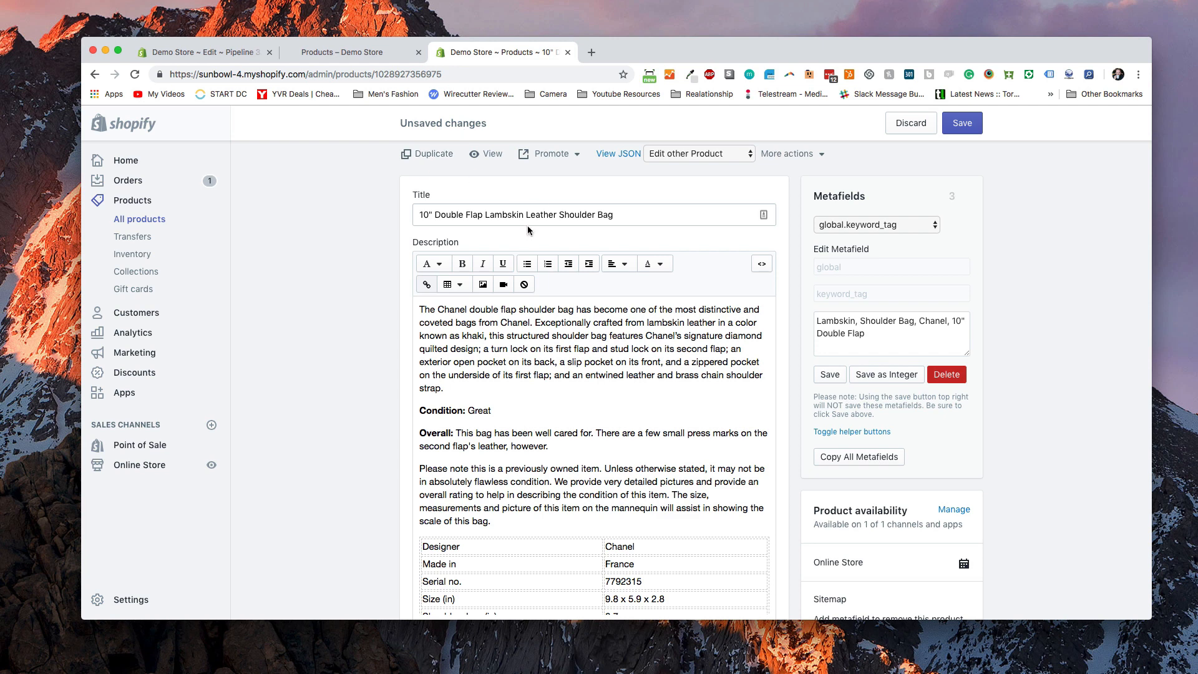
pyautogui.scroll(2, 528, 229)
pyautogui.click(488, 212)
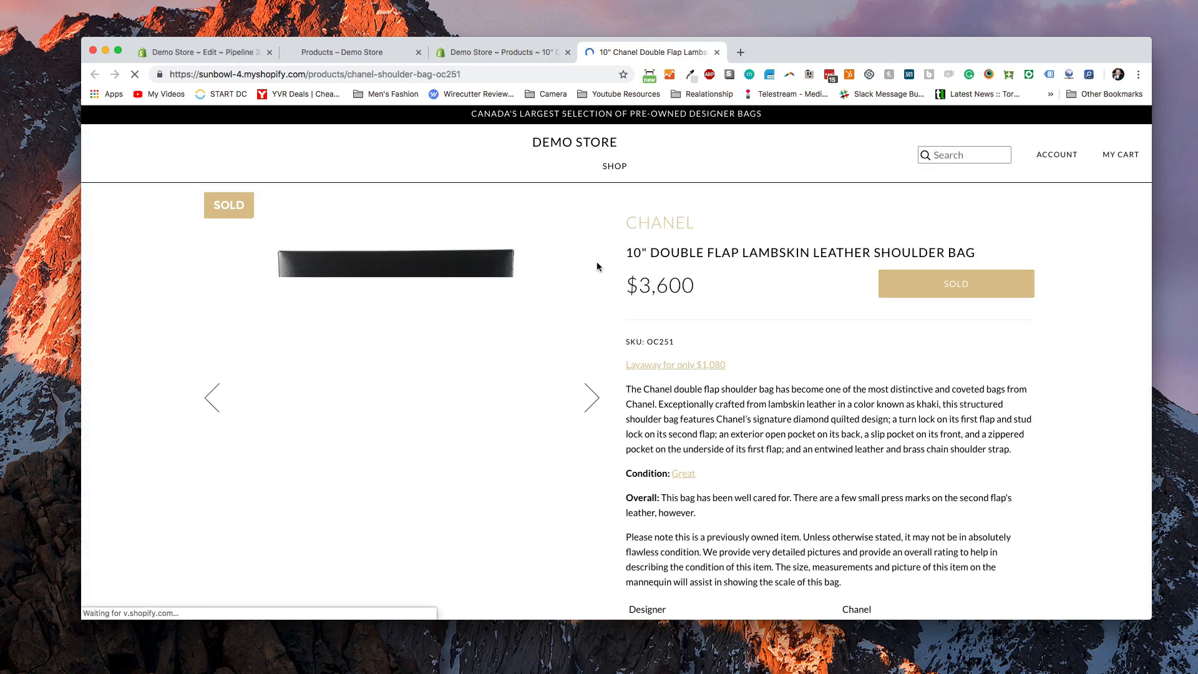
pyautogui.rightClick(599, 236)
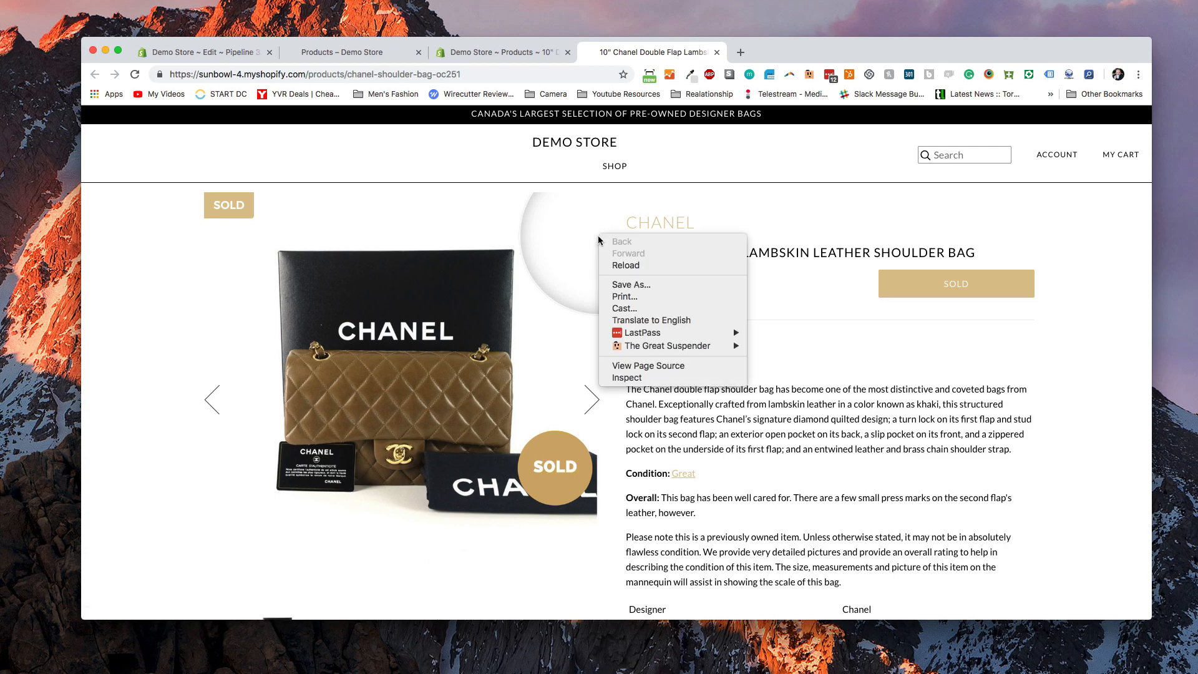
pyautogui.click(637, 377)
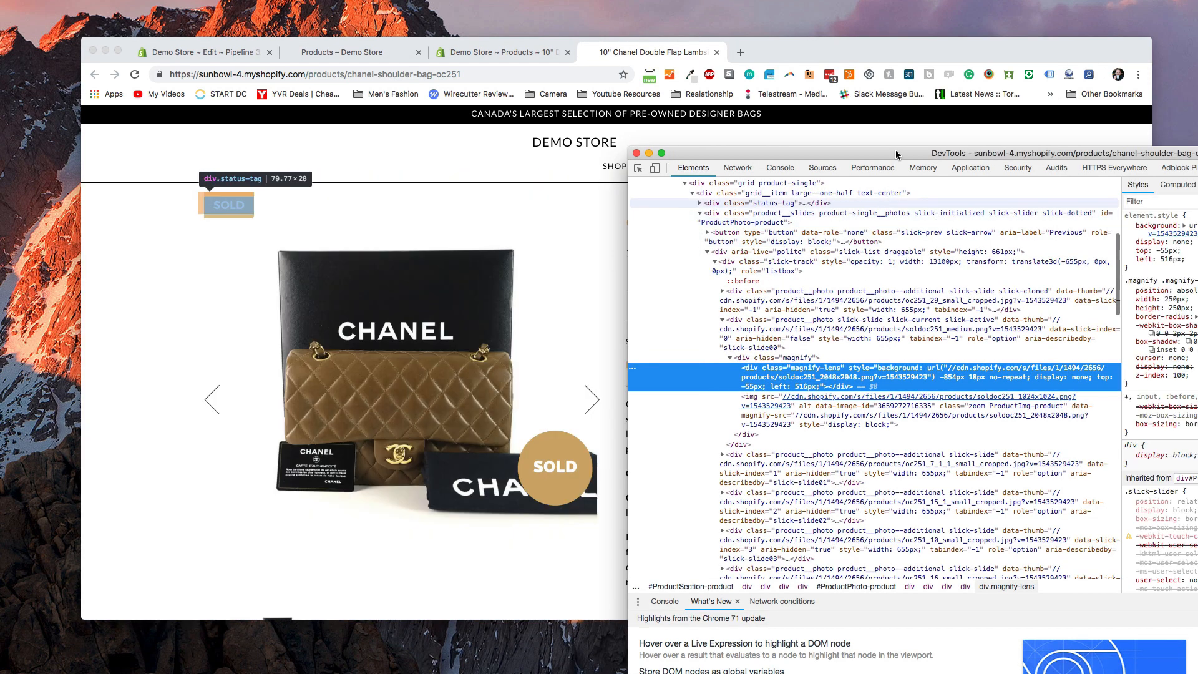
# Step: Search the shoulder bag page's code for "meta" and examine the keyword meta tag in its head section
pyautogui.moveTo(873, 153); pyautogui.dragTo(474, 91)
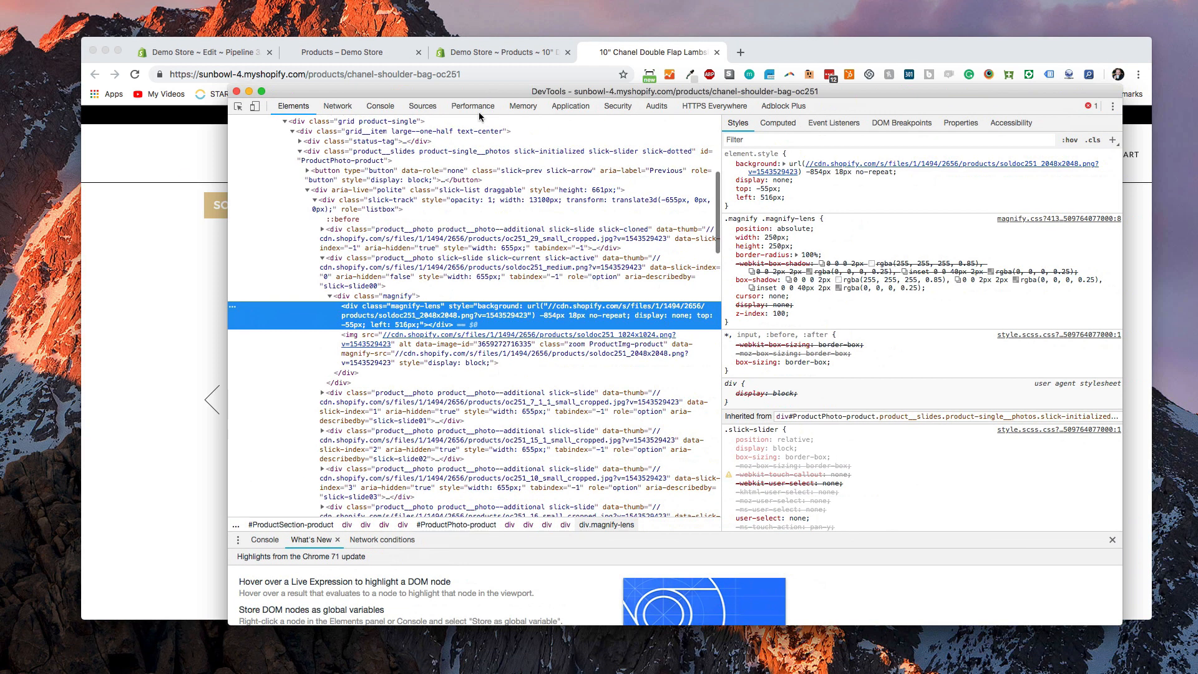
pyautogui.press('super+f')
pyautogui.write('meta')
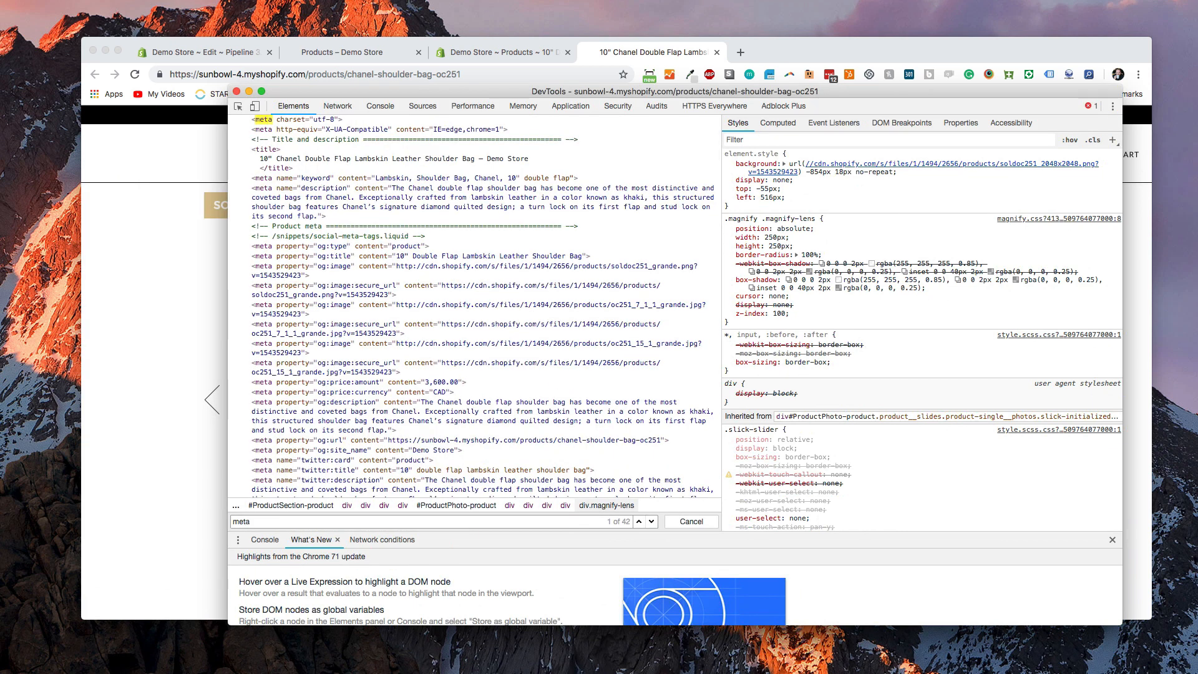
pyautogui.scroll(2, 264, 176)
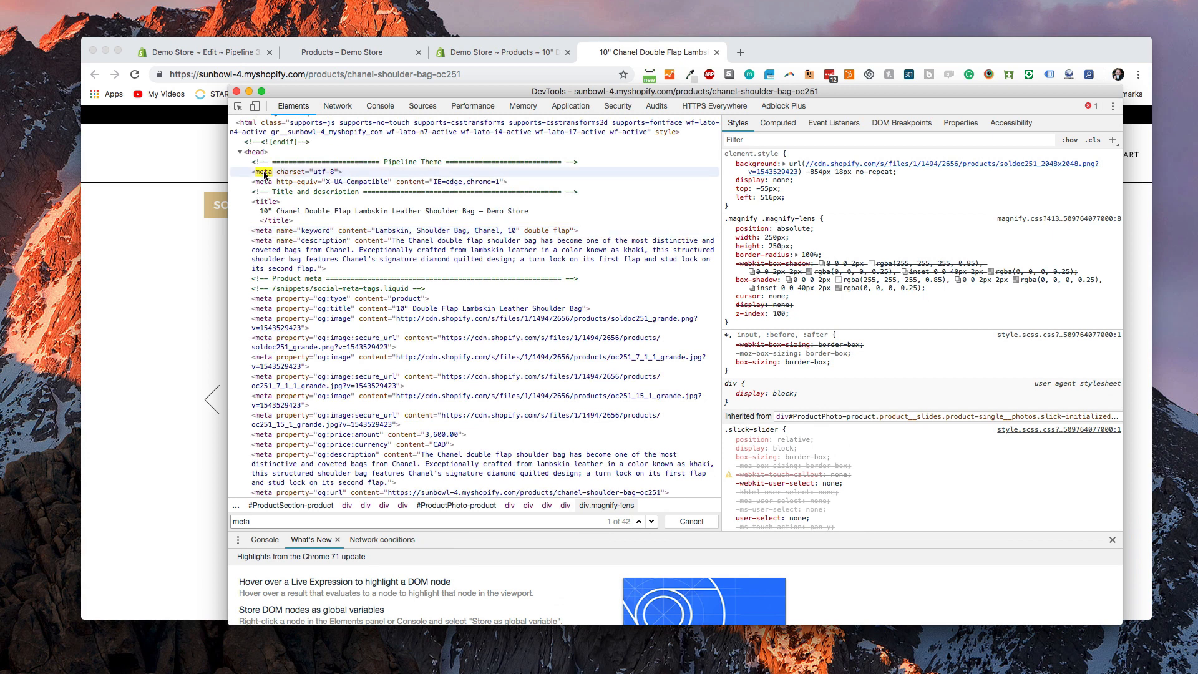
pyautogui.click(306, 231)
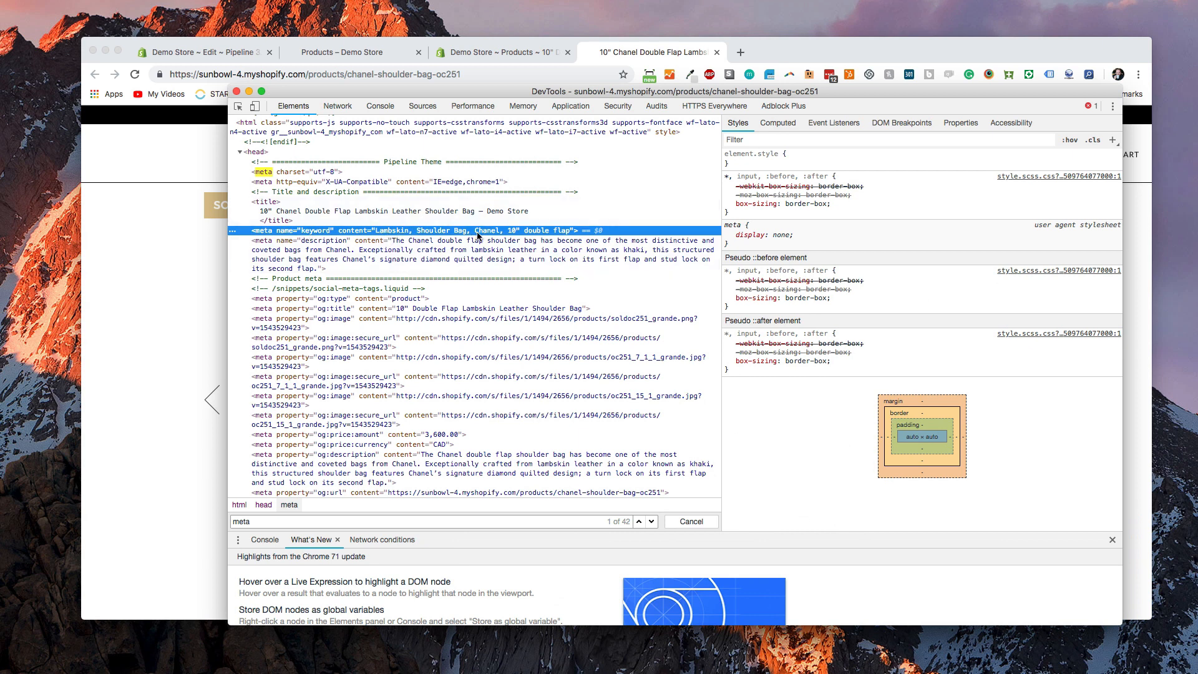
# Step: Open a 10" Double Flap Quilted Lambskin Leather Shoulder Bag from the storefront's shop page and inspect the page's code in the developer tools
pyautogui.click(115, 250)
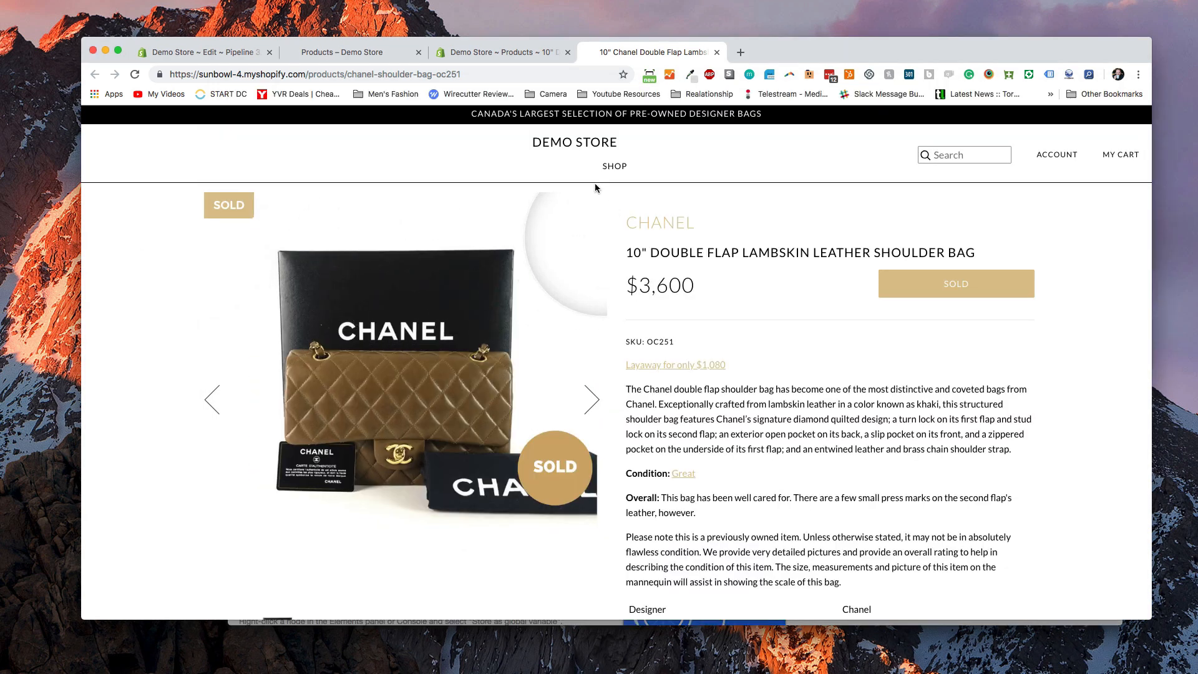
pyautogui.click(616, 166)
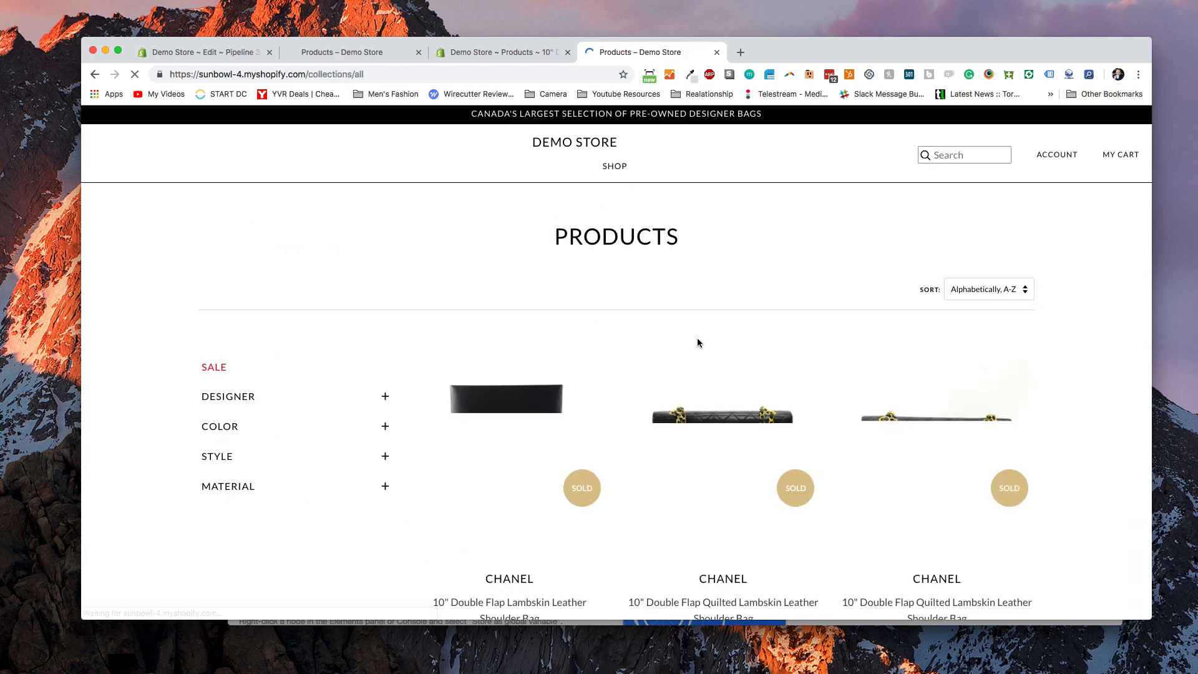
pyautogui.scroll(-1, 697, 343)
pyautogui.click(741, 408)
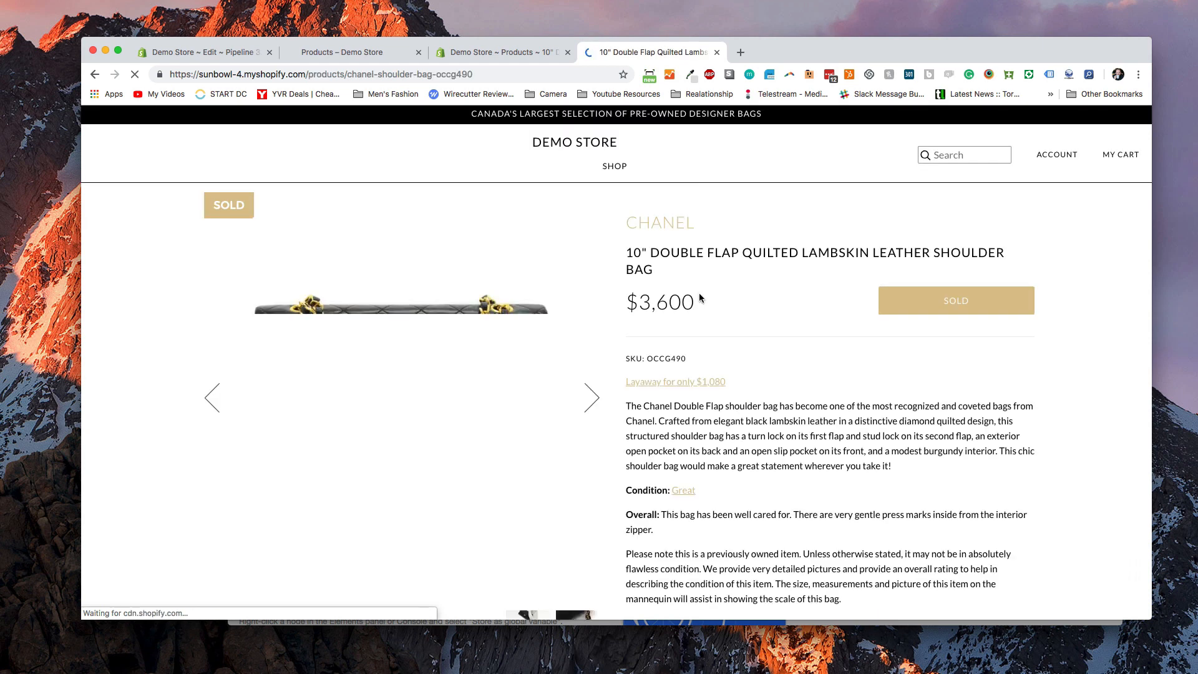
pyautogui.rightClick(700, 298)
pyautogui.click(743, 435)
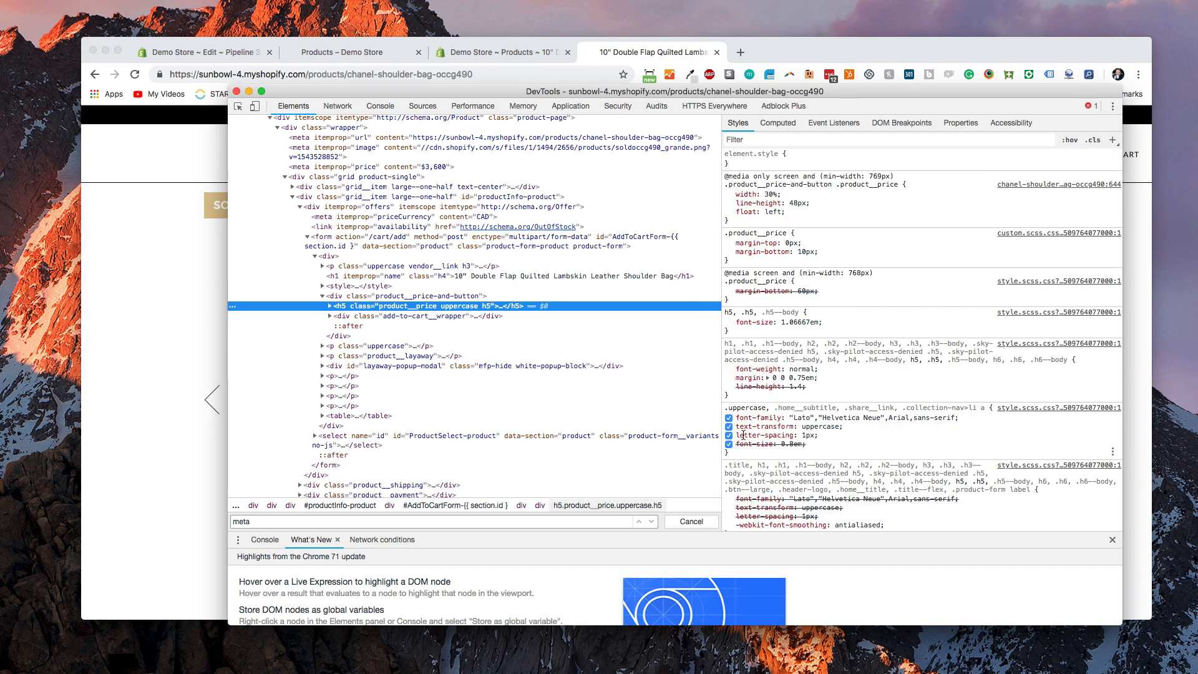
# Step: Search the quilted bag page's code for "meta" and examine its title and description tags for a keyword tag
pyautogui.press('Return')
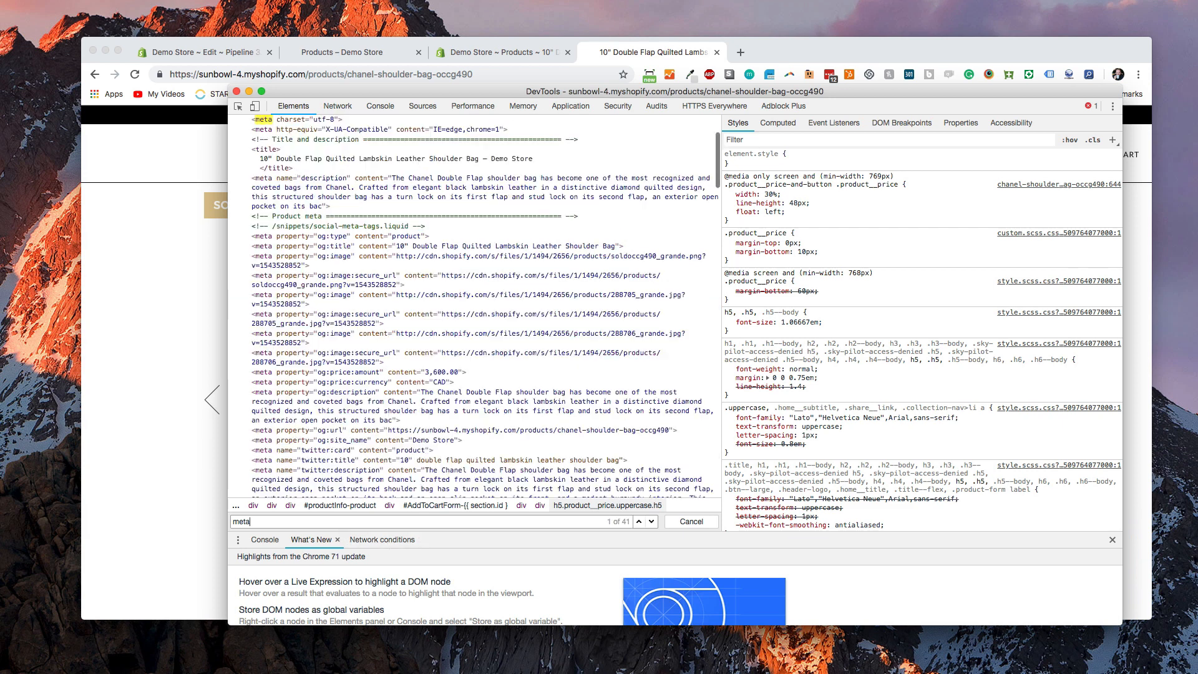
pyautogui.scroll(4, 300, 324)
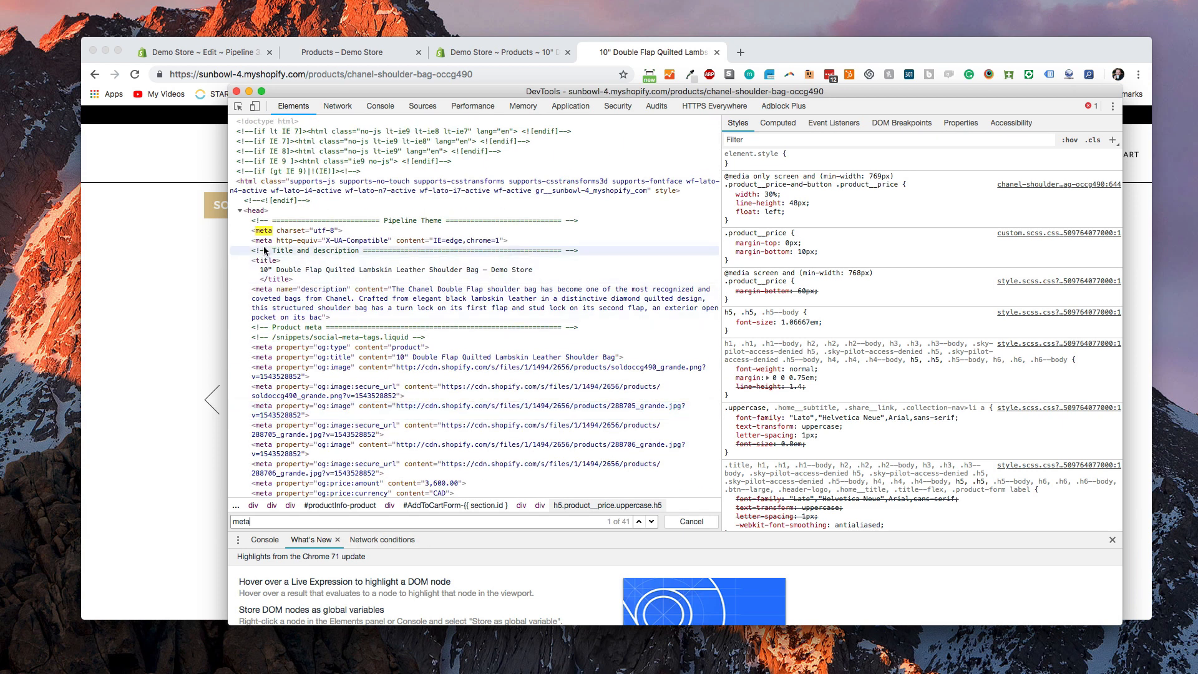
pyautogui.click(279, 292)
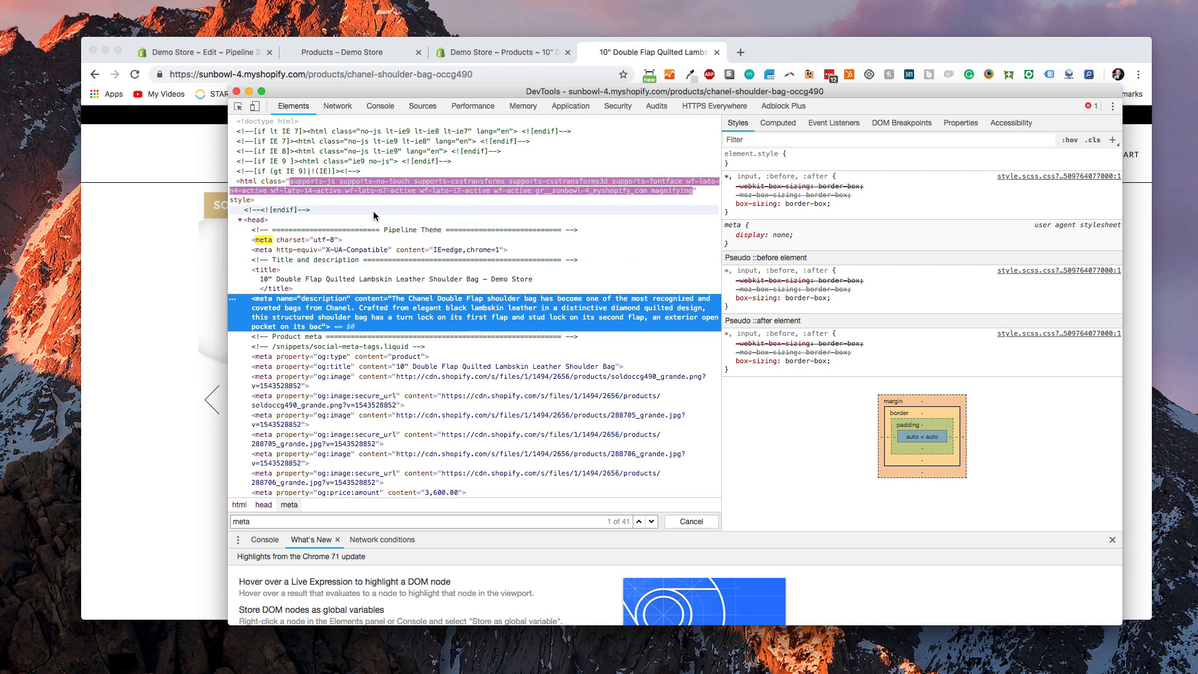
pyautogui.moveTo(408, 99); pyautogui.dragTo(530, 125)
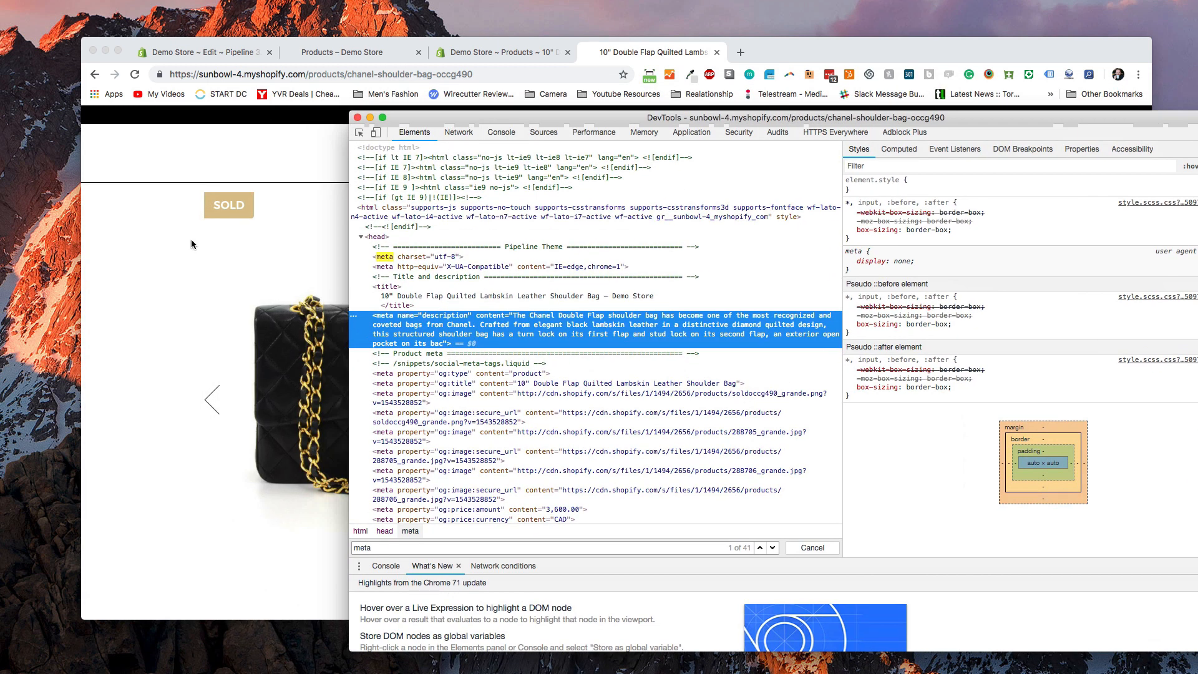
# Step: Copy the handle chanel-shoulder-bag-occg490 from the storefront address and return to the admin's product list, leaving the unsaved product page
pyautogui.click(172, 242)
pyautogui.moveTo(348, 75); pyautogui.dragTo(537, 71)
pyautogui.hotkey('ctrl', 'c')
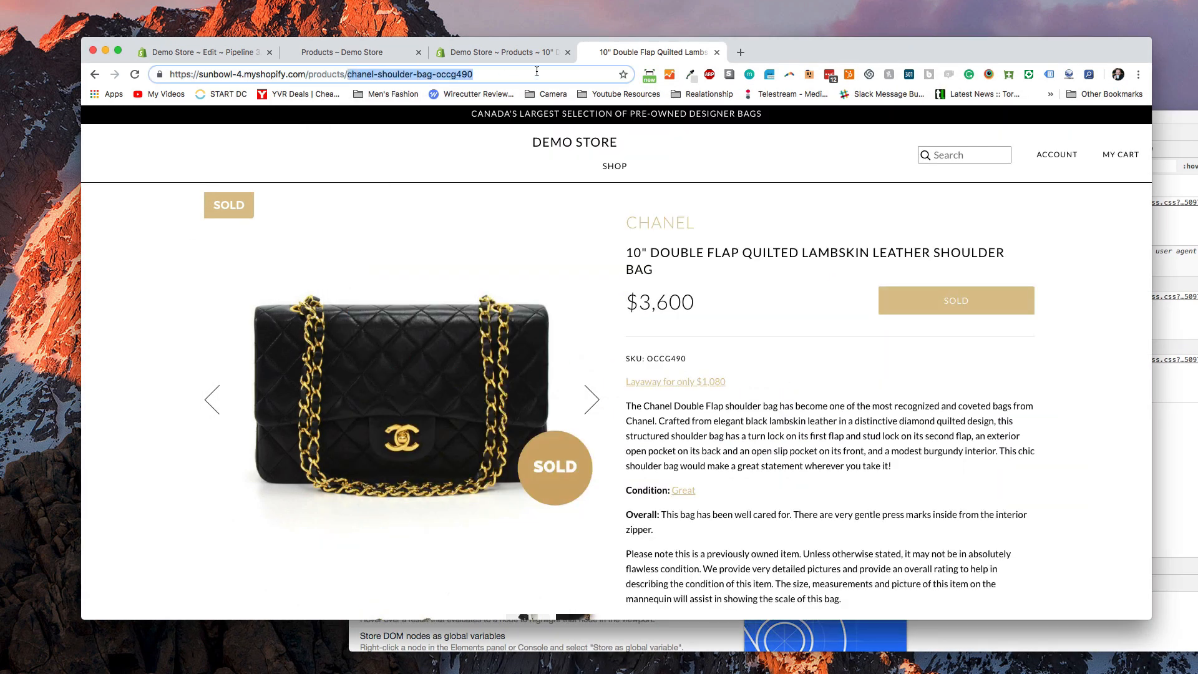
pyautogui.click(499, 52)
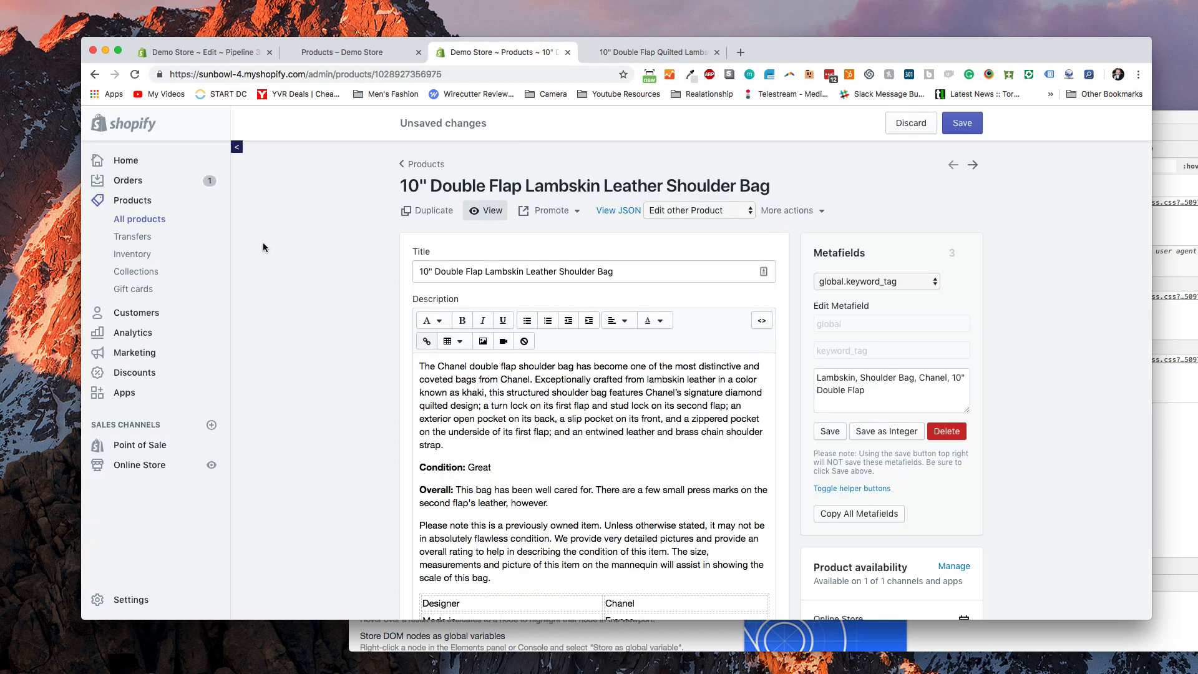
pyautogui.click(151, 199)
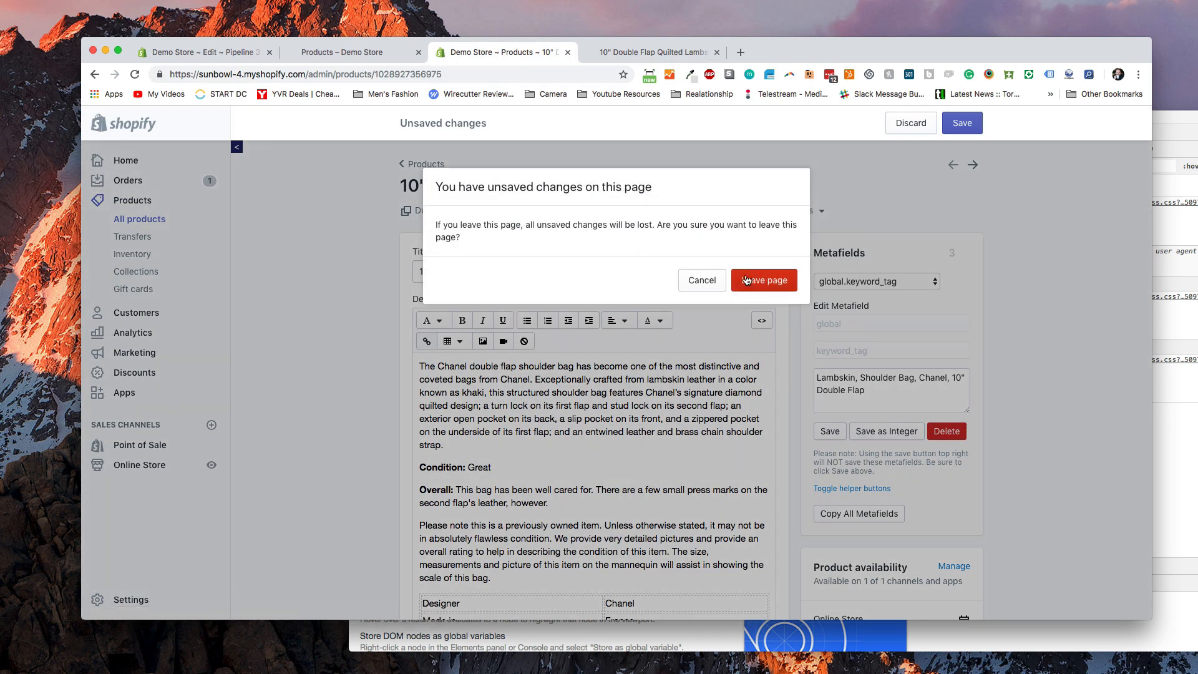
pyautogui.click(738, 281)
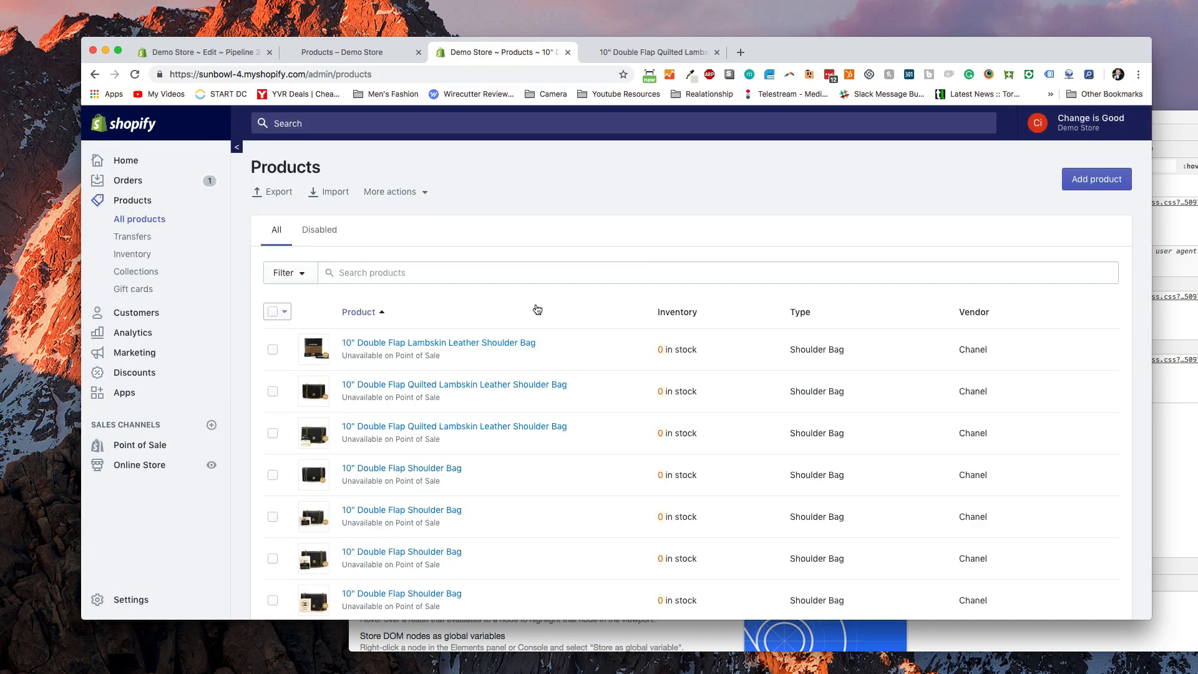
# Step: Search the admin's products for chanel-shoulder-bag-occg490 and open the quilted lambskin shoulder bag
pyautogui.click(423, 268)
pyautogui.hotkey('ctrl', 'v')
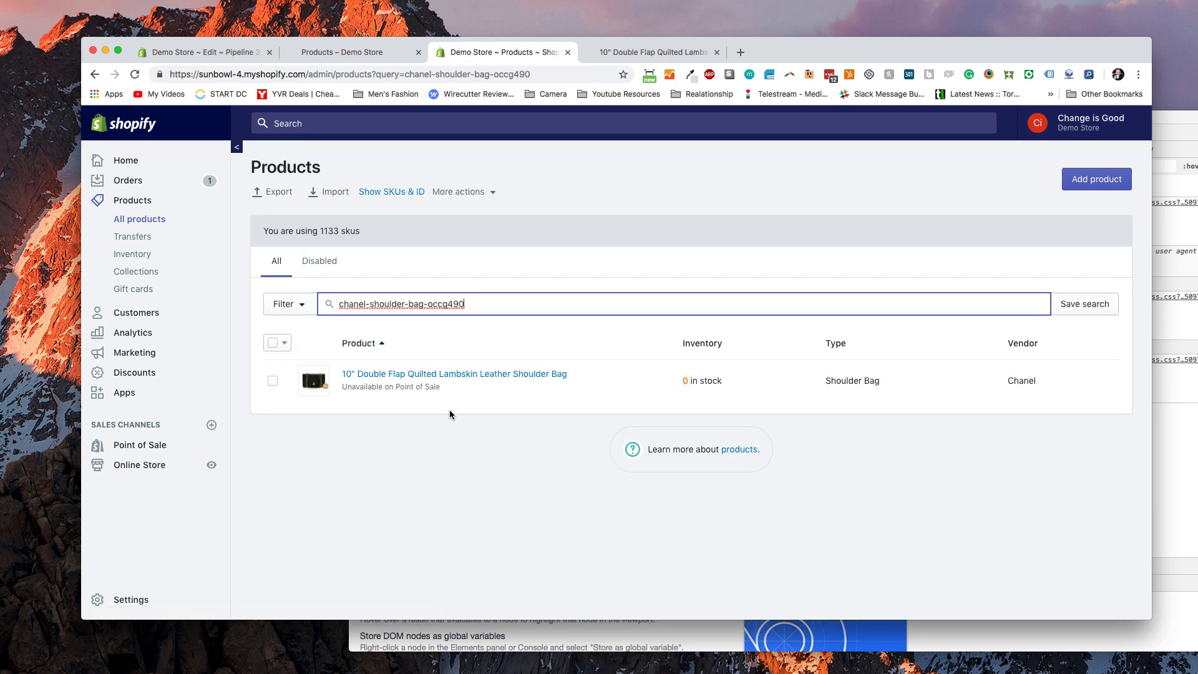
pyautogui.click(451, 375)
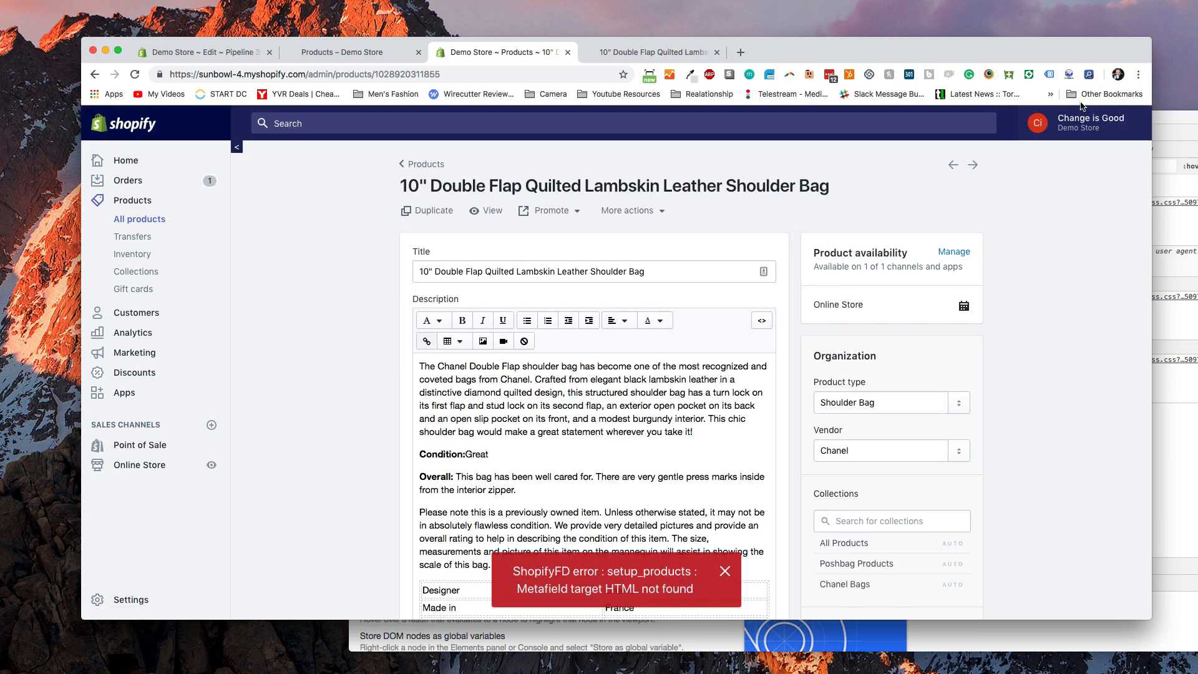
# Step: Reload the product page with ShopifyFD and give a new metafield the namespace global and the key keyword_tag
pyautogui.click(1028, 75)
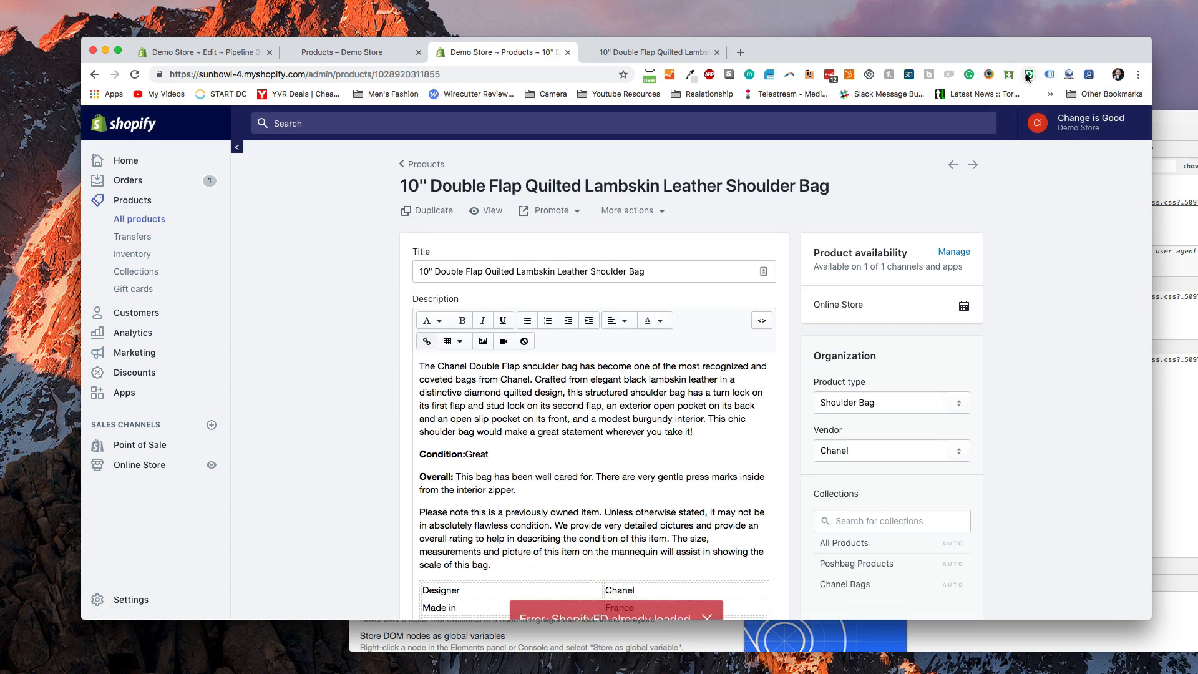
pyautogui.press('super+r')
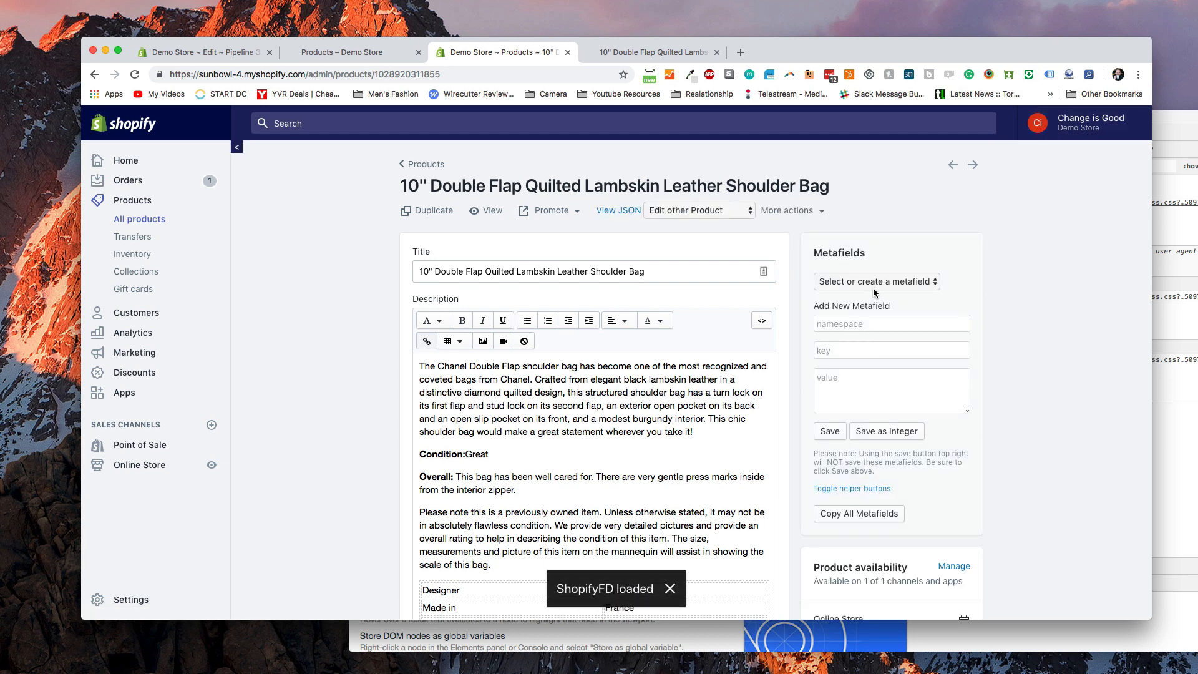
pyautogui.click(875, 283)
pyautogui.click(861, 324)
pyautogui.click(854, 324)
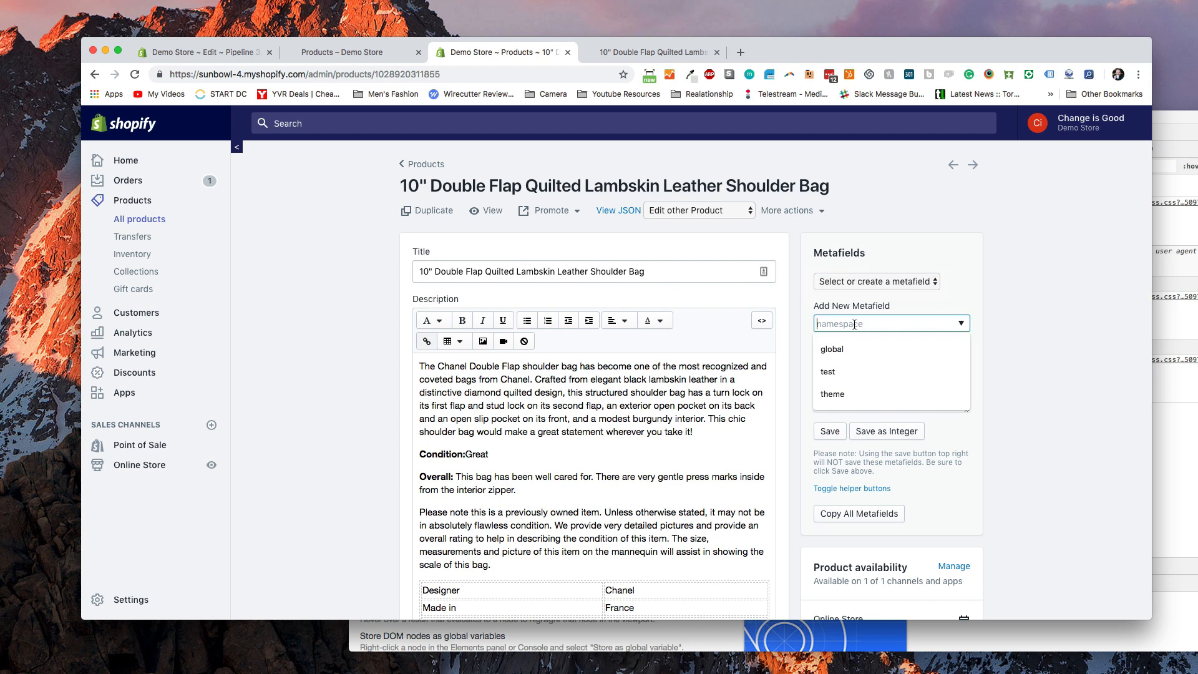
pyautogui.click(858, 349)
pyautogui.click(858, 348)
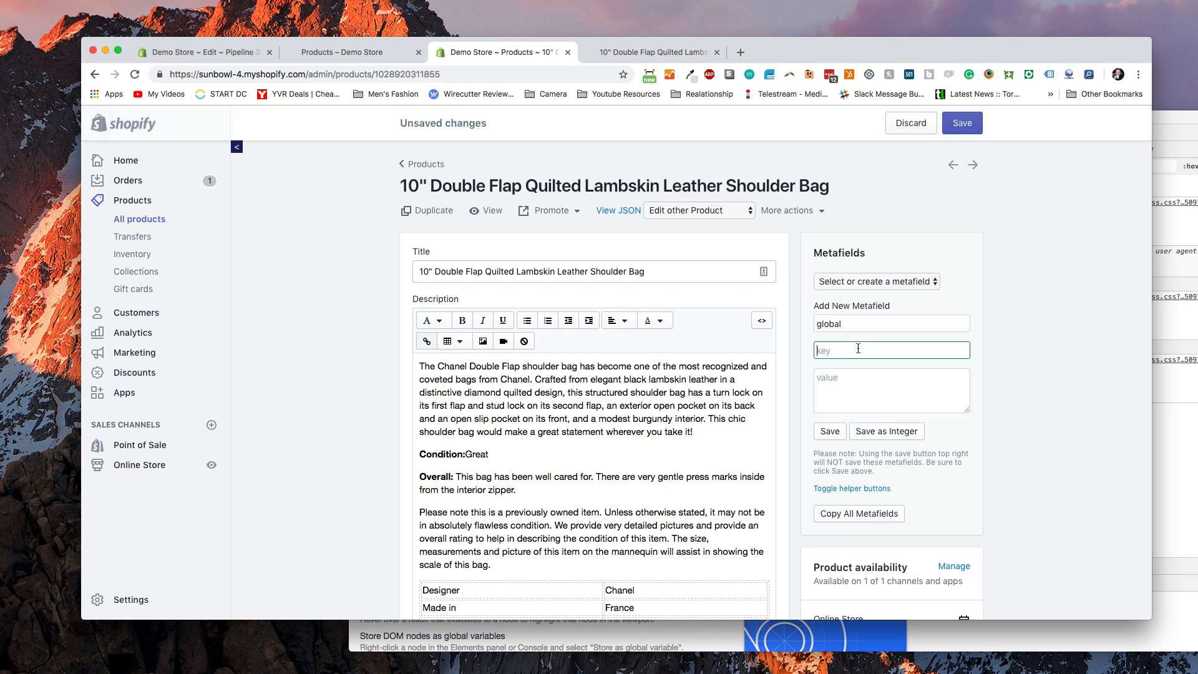
pyautogui.write('keyword_tag')
pyautogui.click(841, 406)
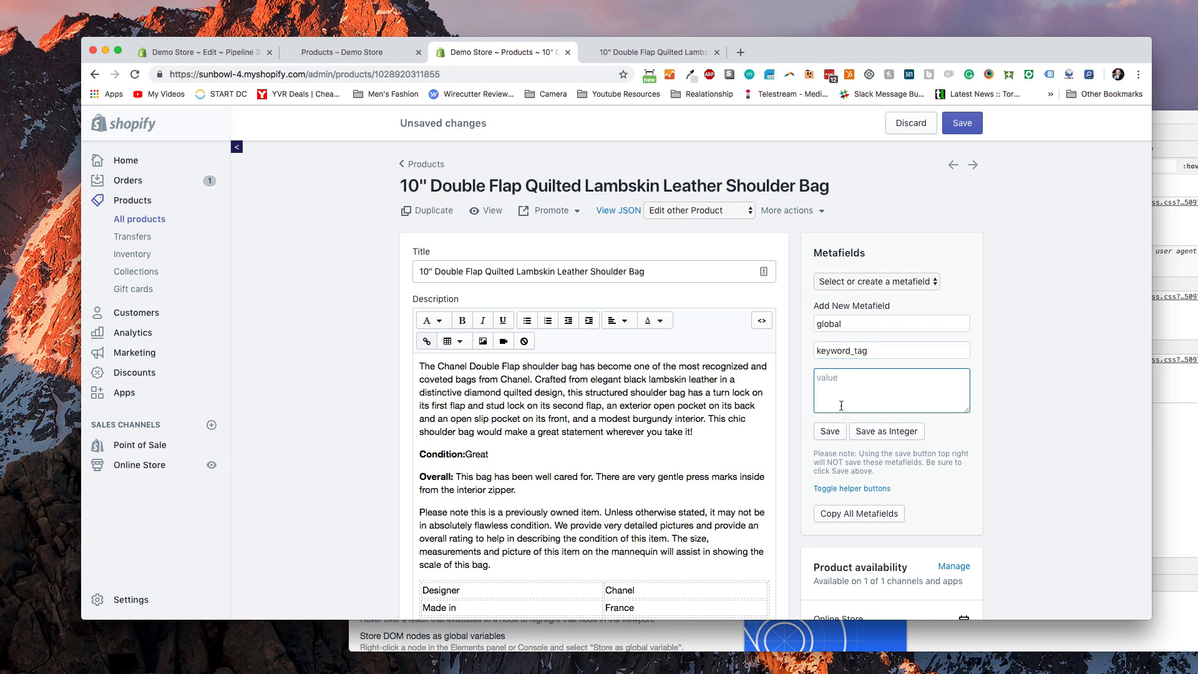
# Step: Set the metafield's value to "Leather Should Bag, Chanel, Double Flap Quilted" and save the metafield
pyautogui.write('Le')
pyautogui.write('ath')
pyautogui.press('BackSpace')
pyautogui.write('ther Should Bag, Chanel, Double Flap Quilted')
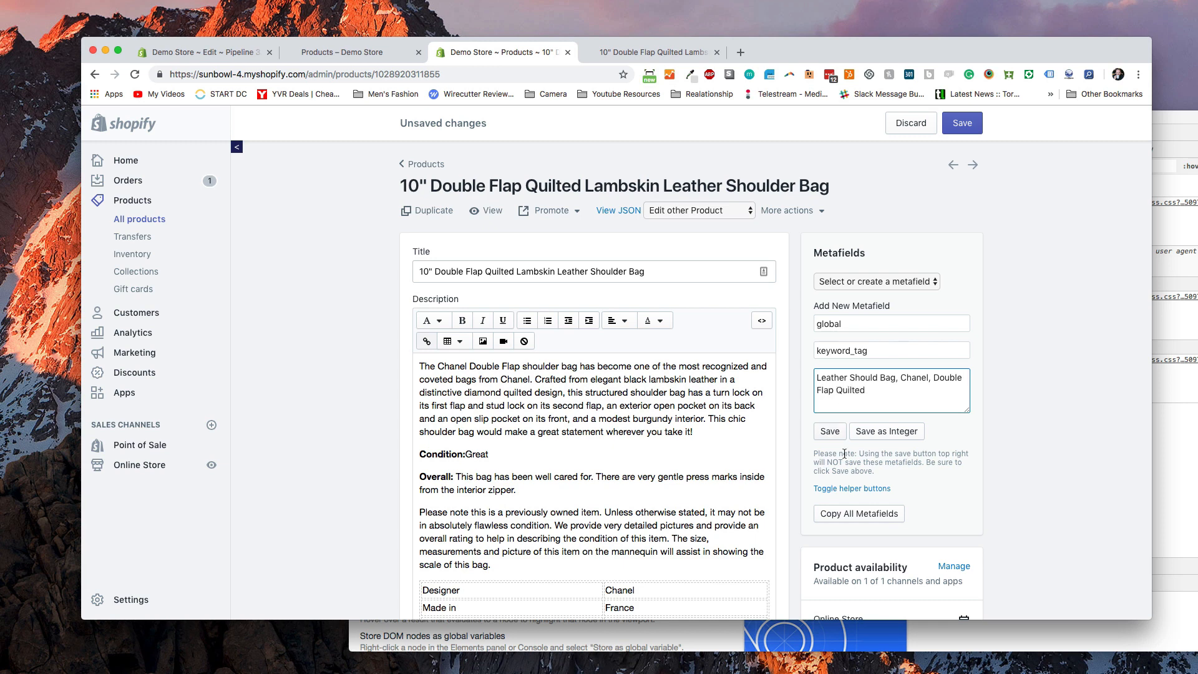
pyautogui.click(836, 432)
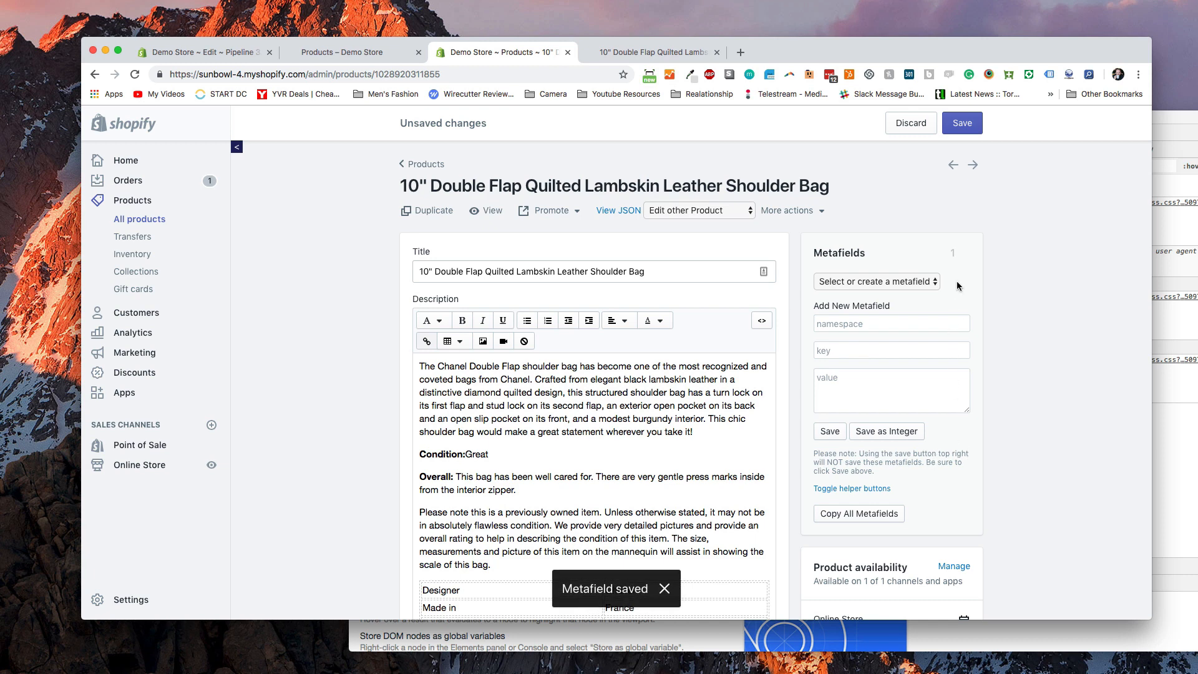
# Step: Check the saved global.keyword_tag metafield of the quilted bag and return to the empty metafield form
pyautogui.click(866, 280)
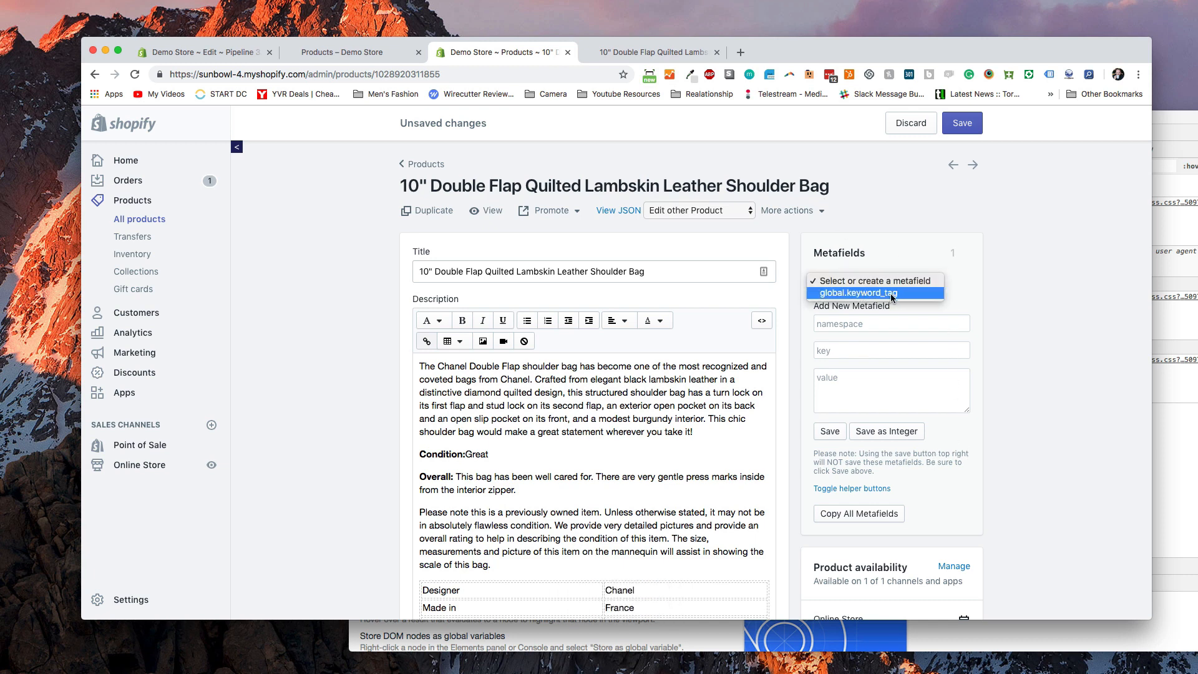
pyautogui.click(874, 291)
pyautogui.click(884, 280)
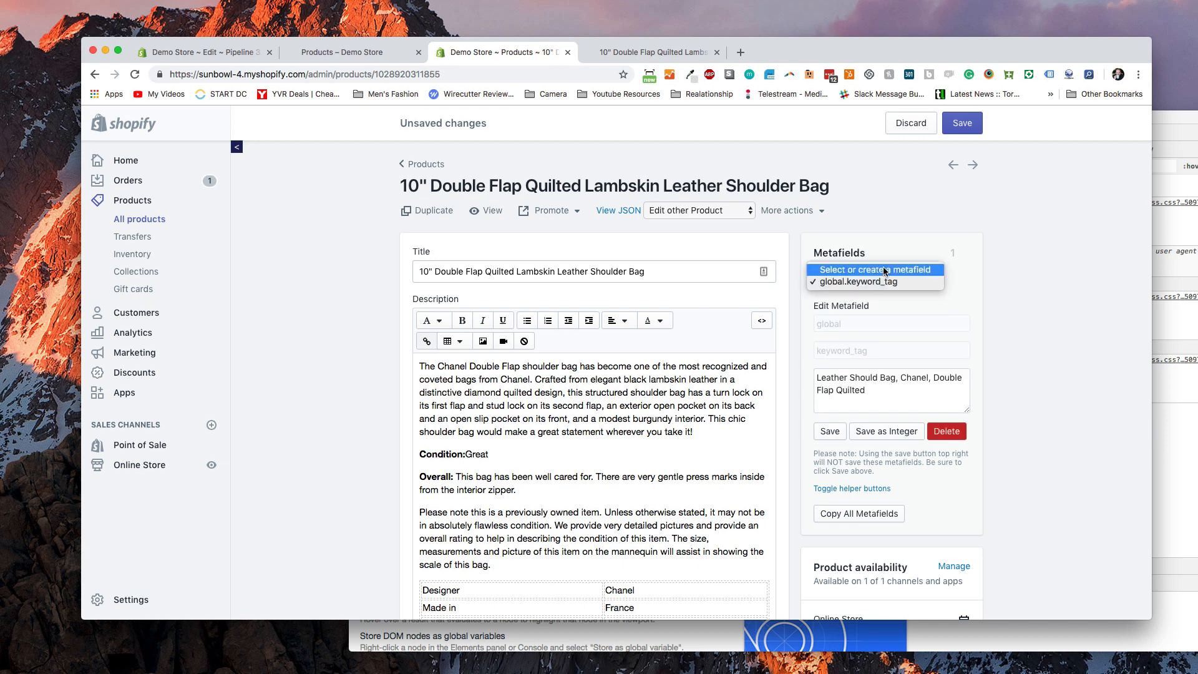
pyautogui.click(883, 270)
pyautogui.click(892, 281)
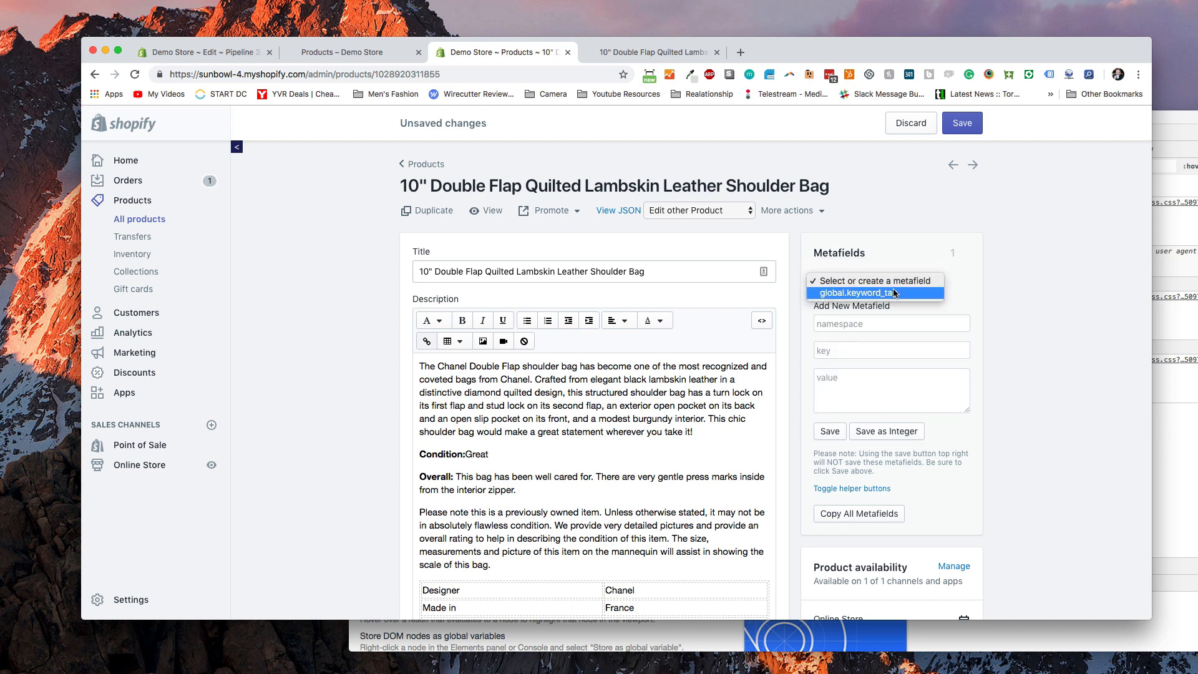
pyautogui.click(1029, 291)
# Step: Edit the product's website SEO and set the page title to 10" Chanel Double Flap Quilted Lambskin Leather Shoulder Bag
pyautogui.scroll(-5, 1034, 291)
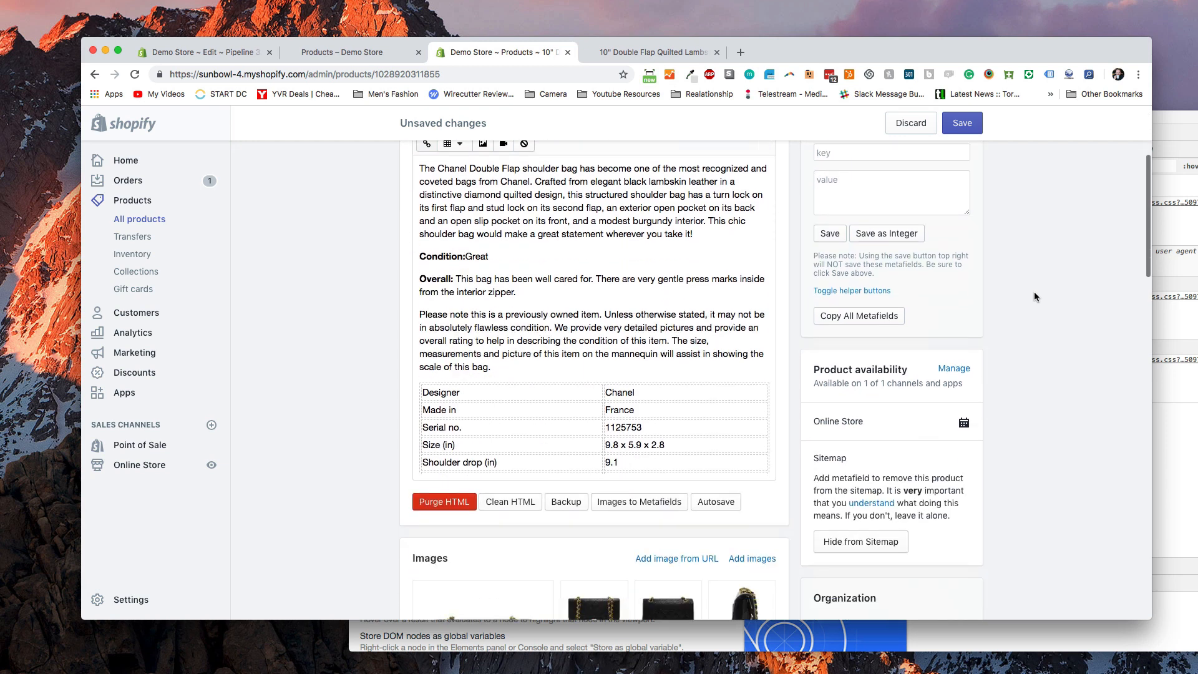
pyautogui.scroll(-20, 1034, 290)
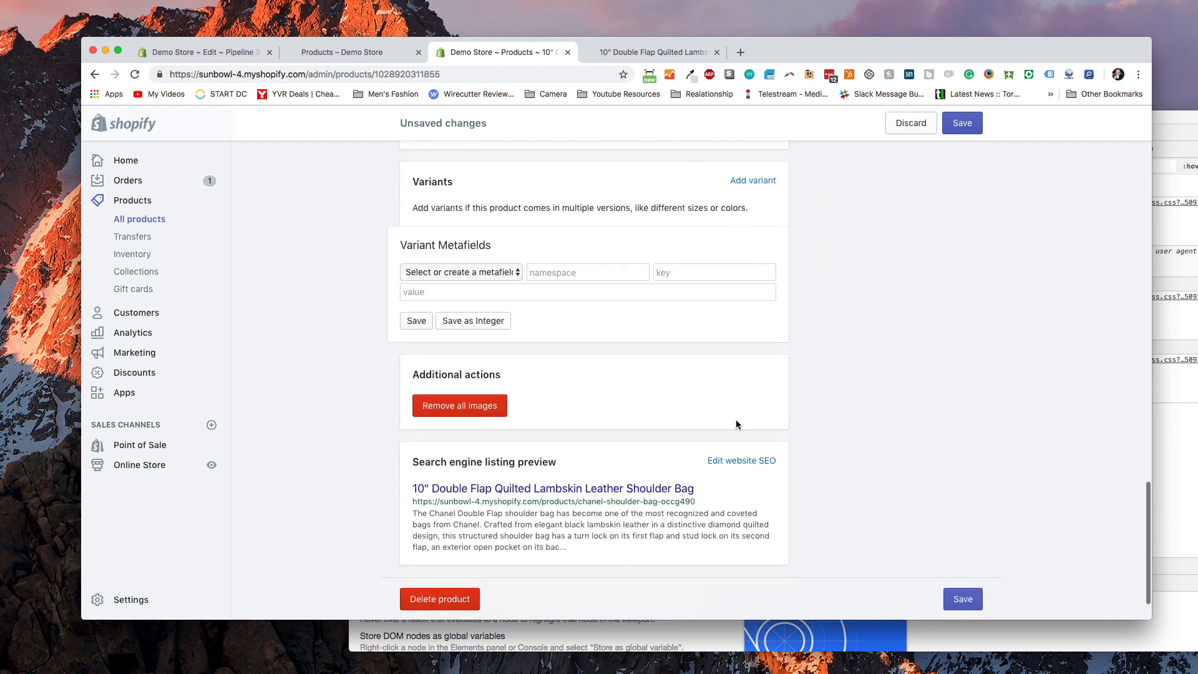
pyautogui.click(742, 459)
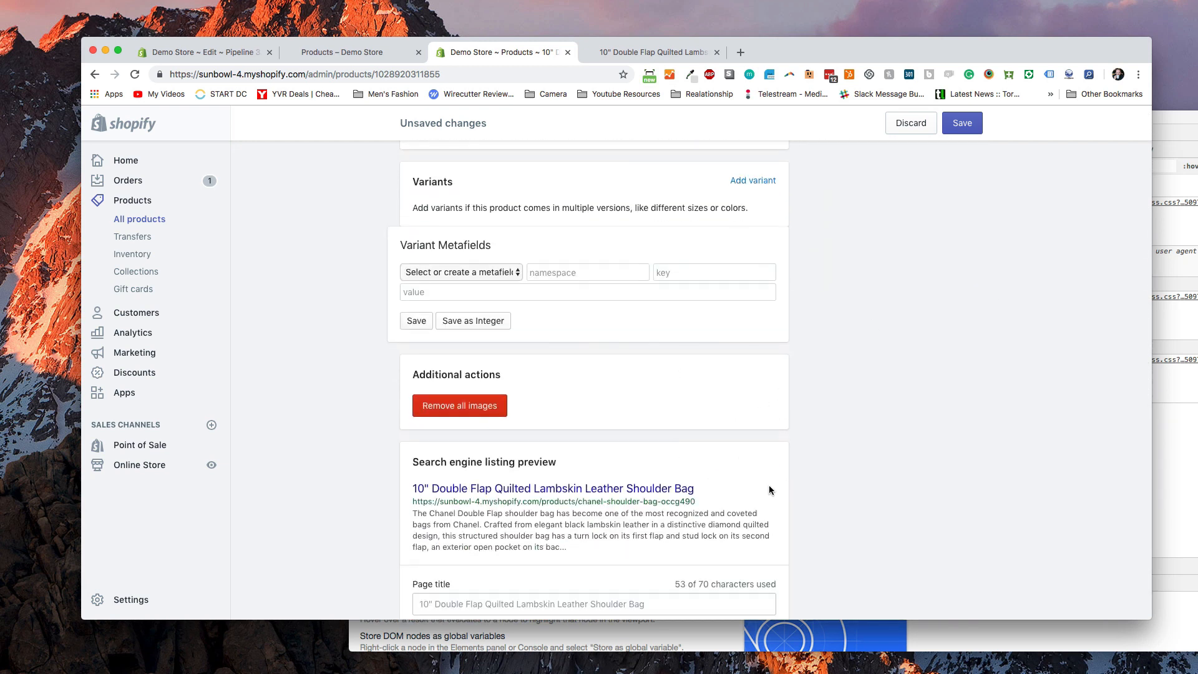
pyautogui.scroll(-4, 811, 454)
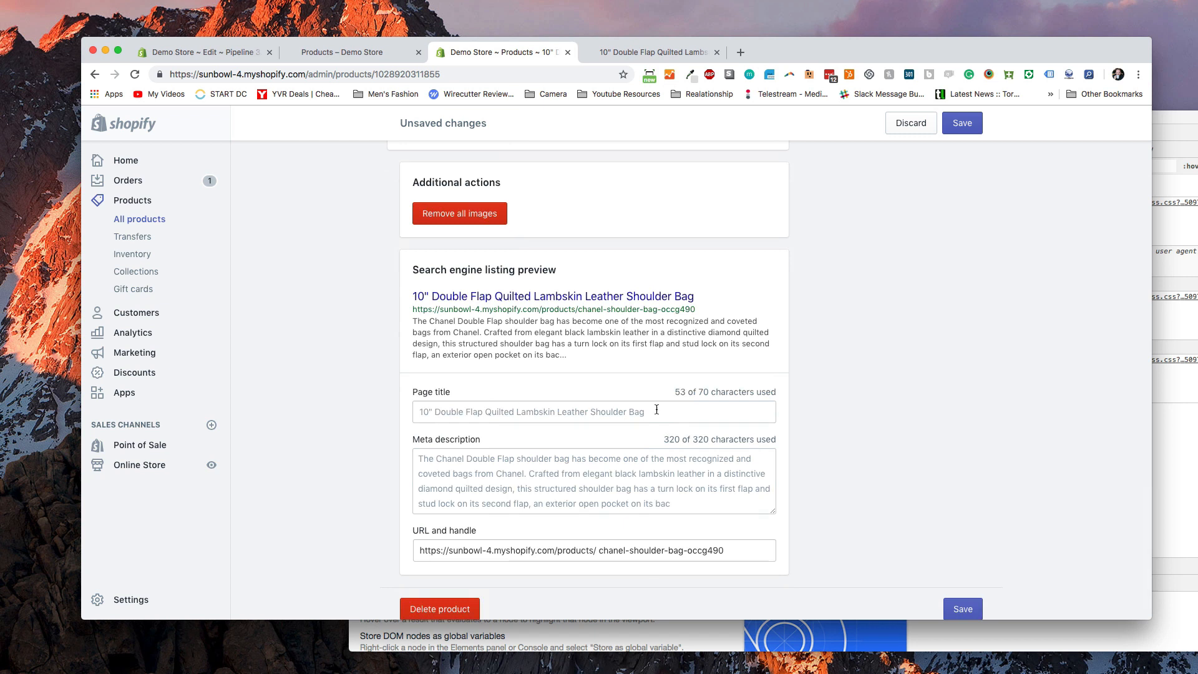
pyautogui.click(663, 408)
pyautogui.press('Tab')
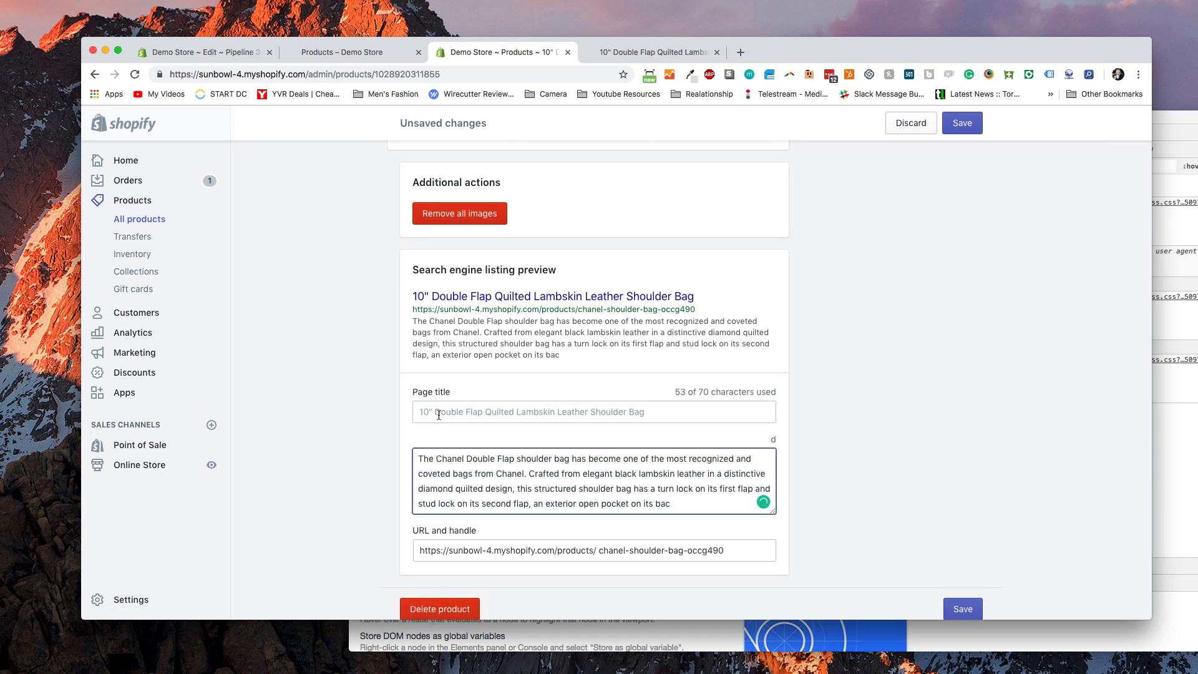
pyautogui.click(442, 412)
pyautogui.click(435, 411)
pyautogui.write('Channel Double Flap Quilted Lambskin Leather Shoulder Bag')
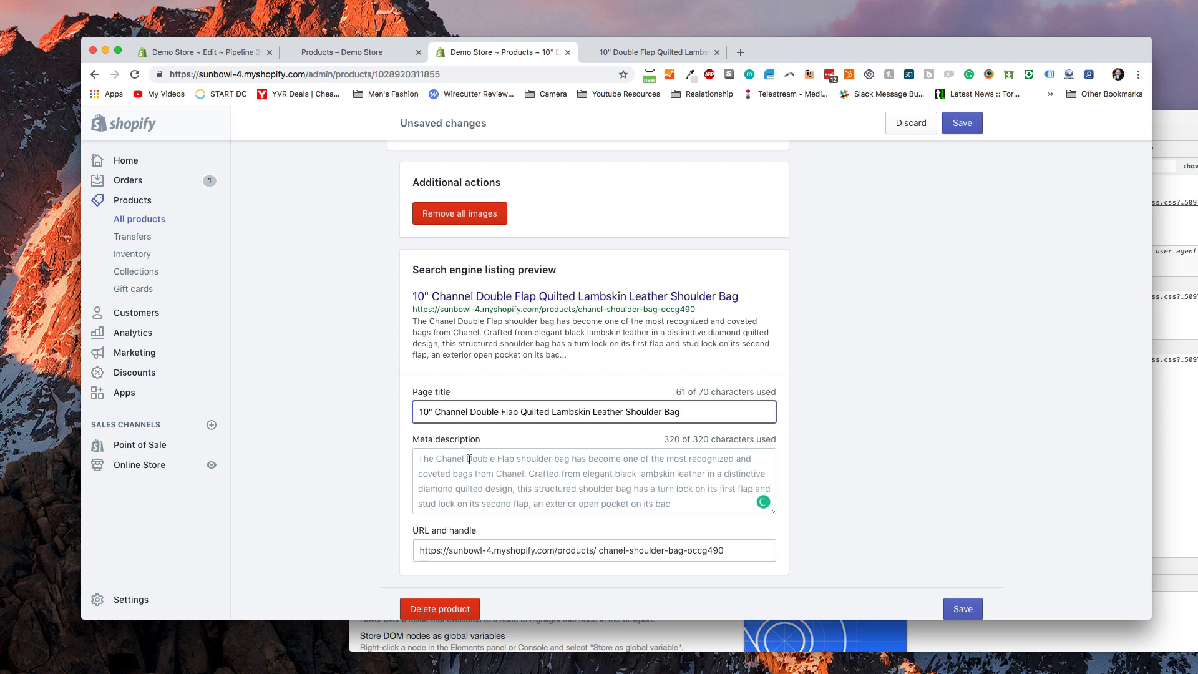
pyautogui.click(463, 413)
pyautogui.press('BackSpace')
# Step: Complete the last word of the meta description so it ends in "on its back", and save the product
pyautogui.click(517, 488)
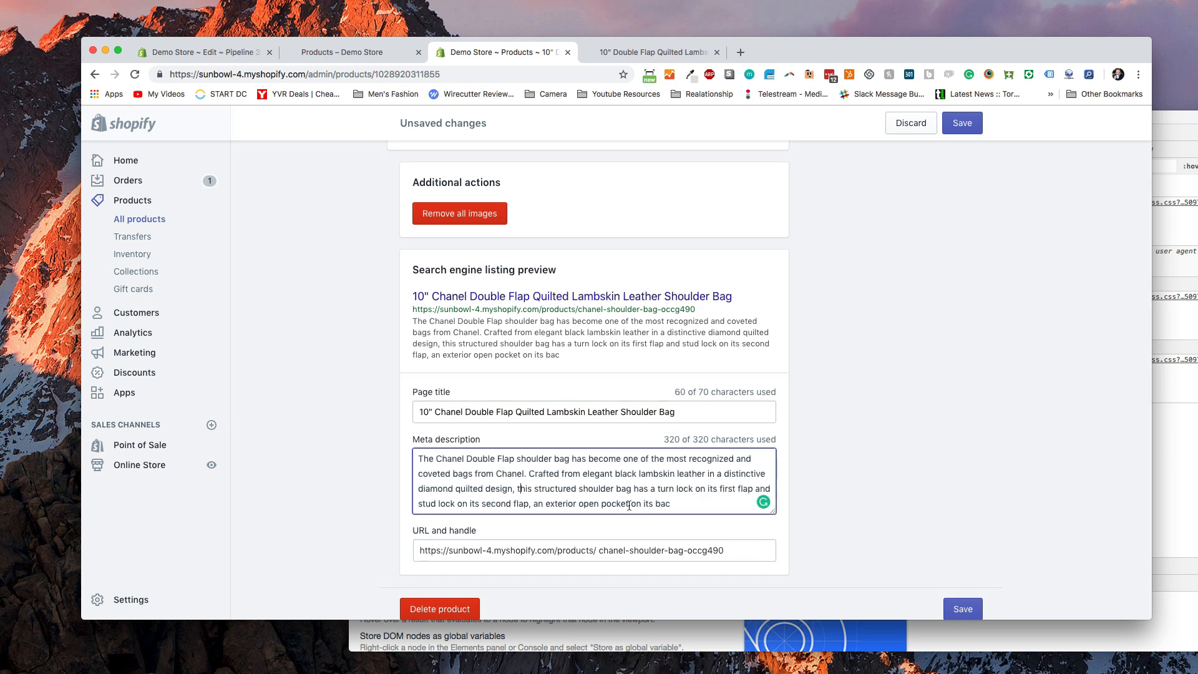
pyautogui.click(682, 505)
pyautogui.write('k')
pyautogui.click(926, 454)
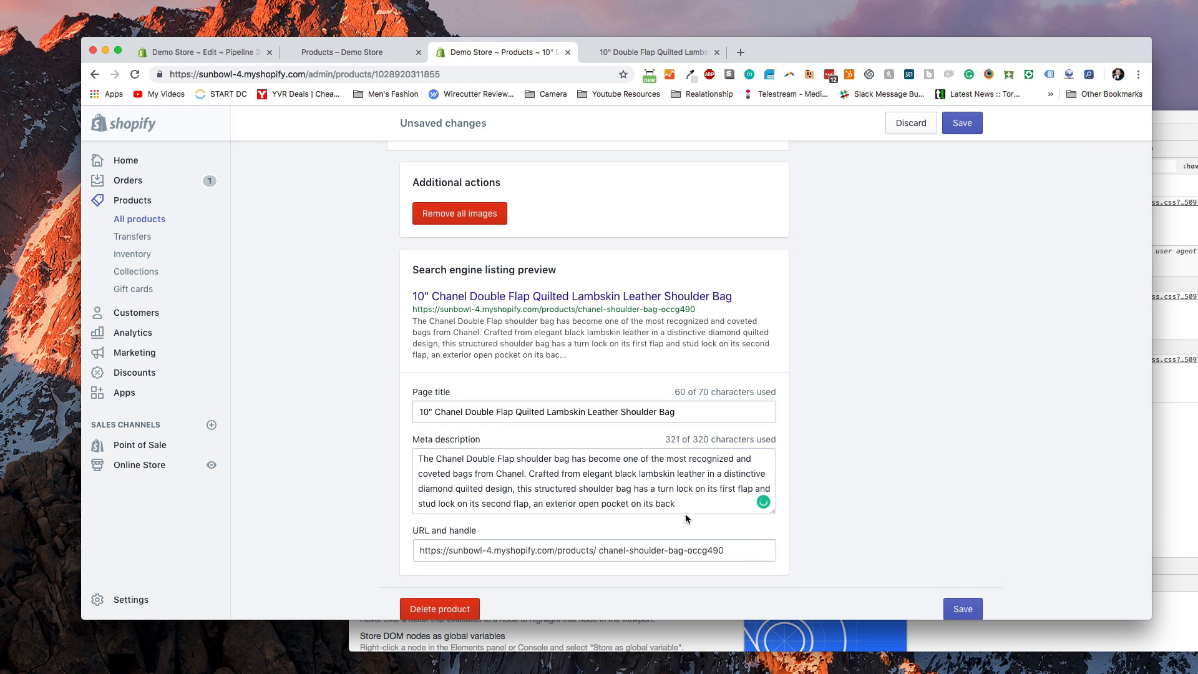
pyautogui.click(962, 608)
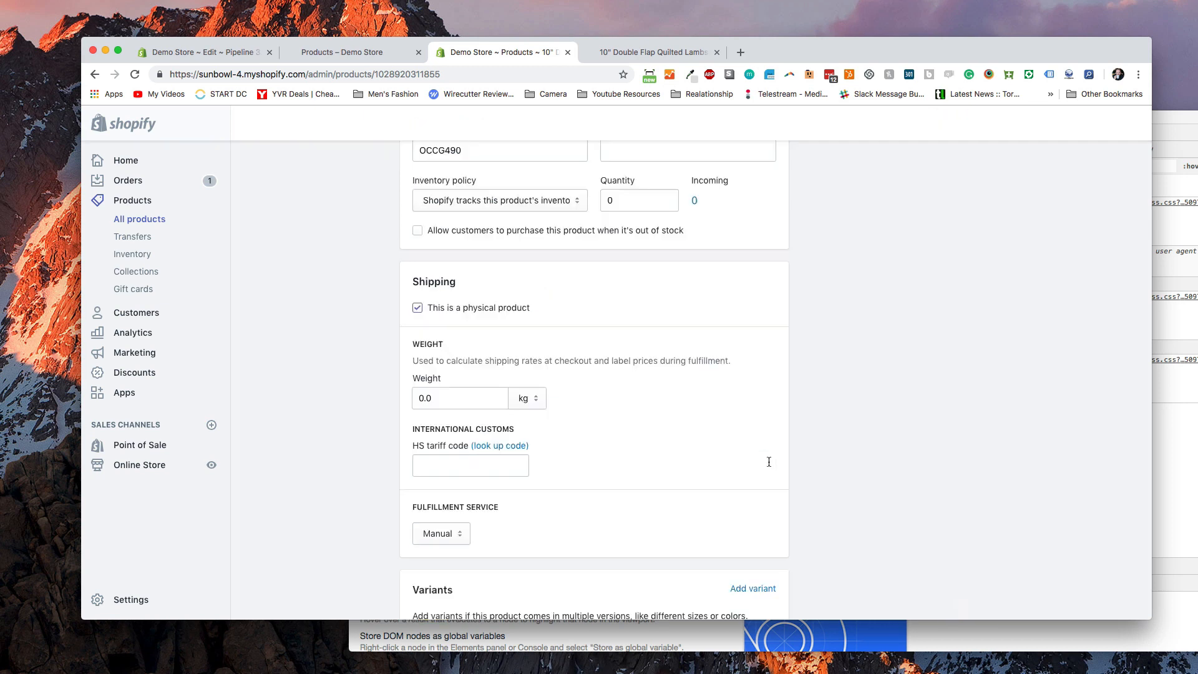
# Step: Review the product's saved search engine listing preview and its website SEO fields
pyautogui.scroll(-5, 769, 462)
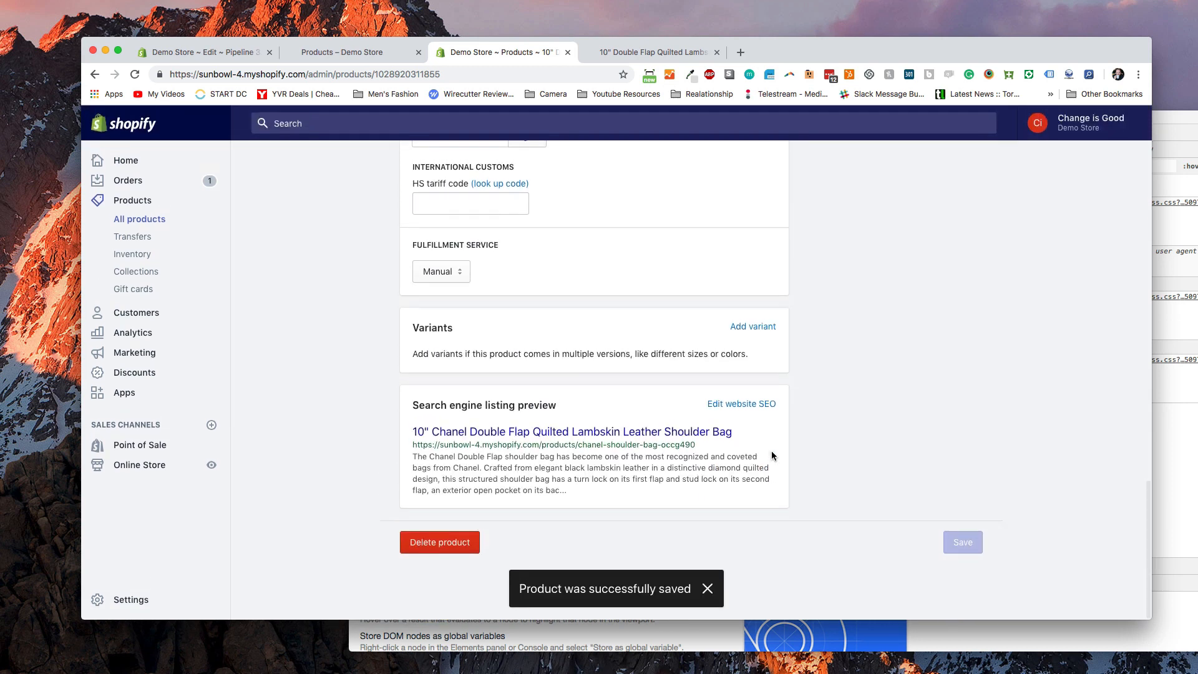
pyautogui.click(742, 403)
pyautogui.scroll(-4, 814, 442)
pyautogui.scroll(20, 814, 440)
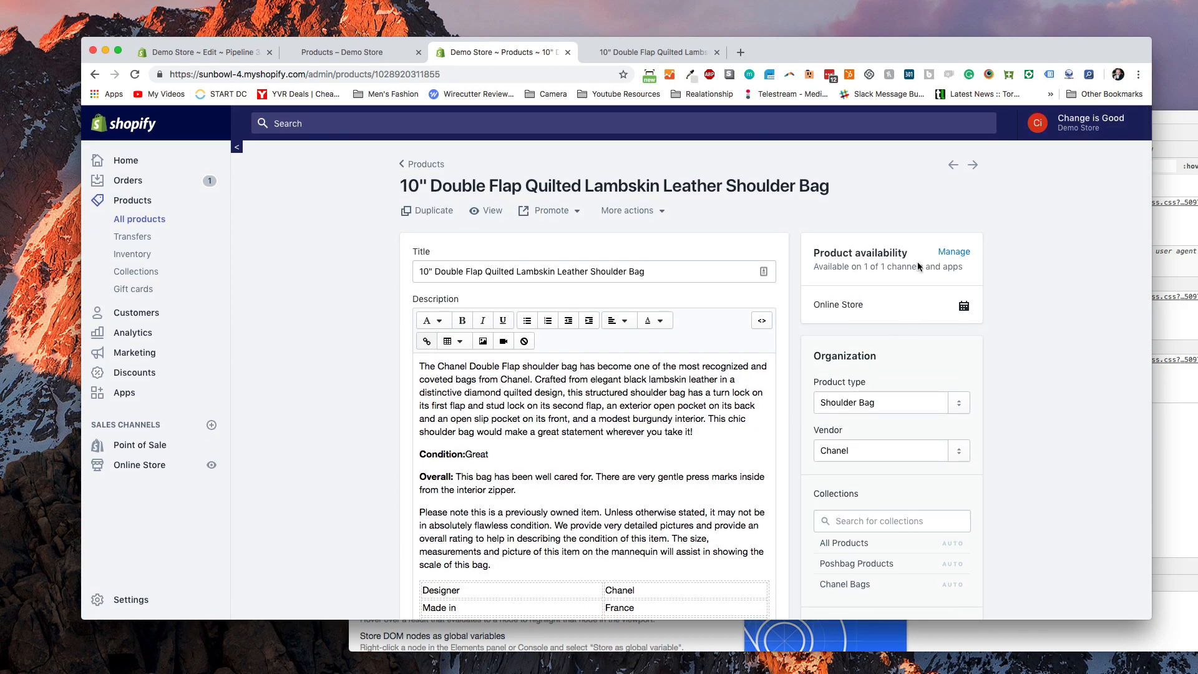
# Step: Reload the product page with ShopifyFD and examine the list of the product's existing metafields
pyautogui.click(1029, 75)
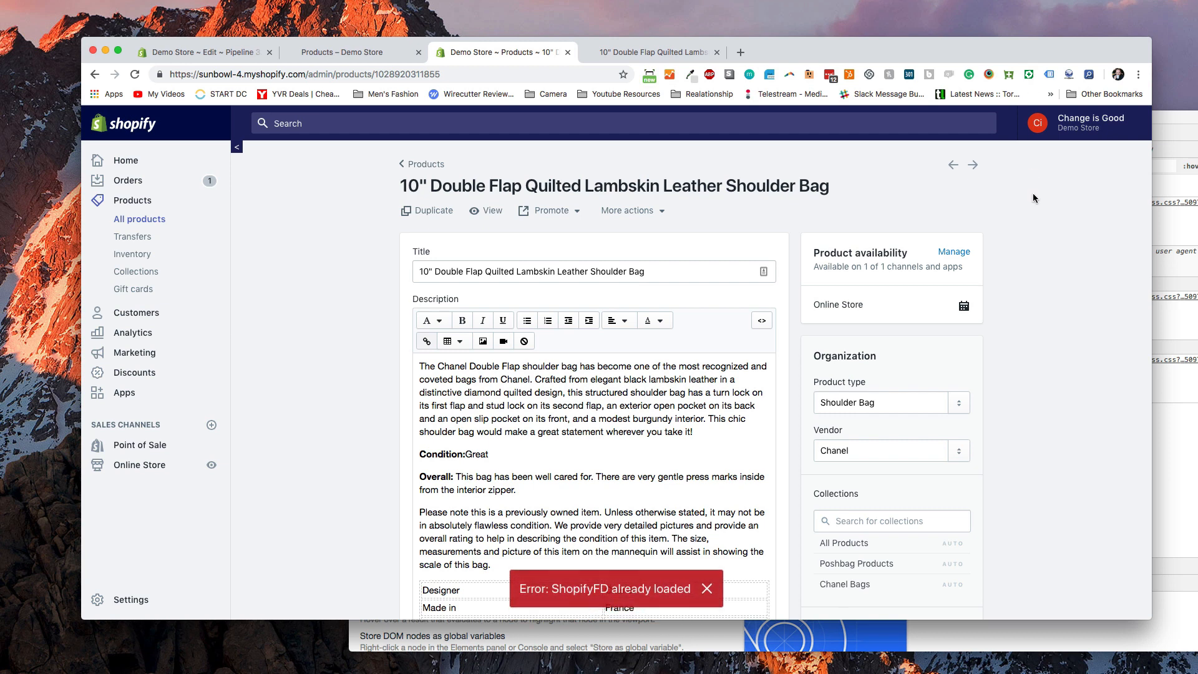
pyautogui.press('super+r')
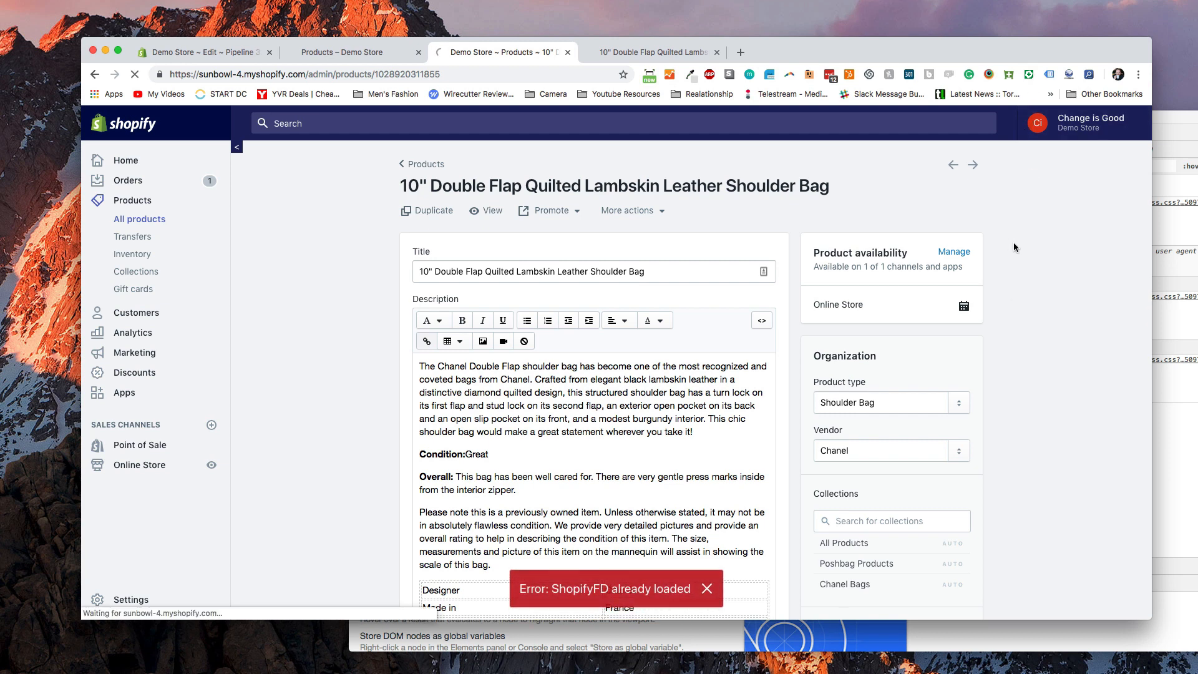
pyautogui.click(1029, 75)
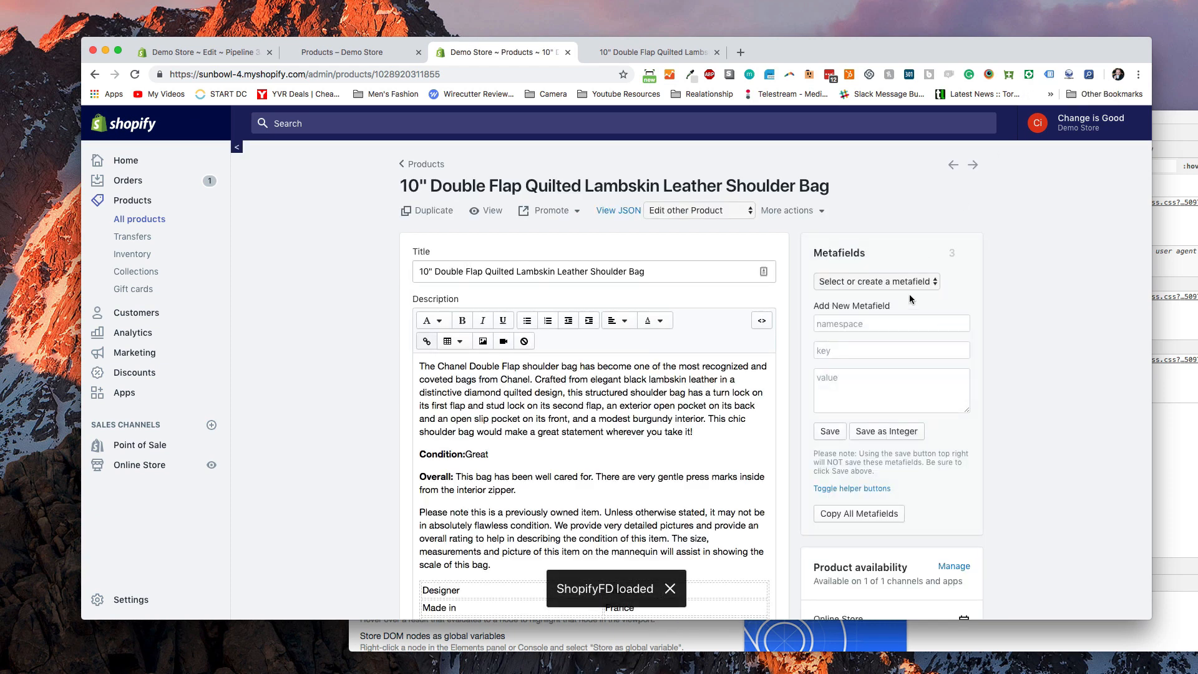
pyautogui.click(899, 285)
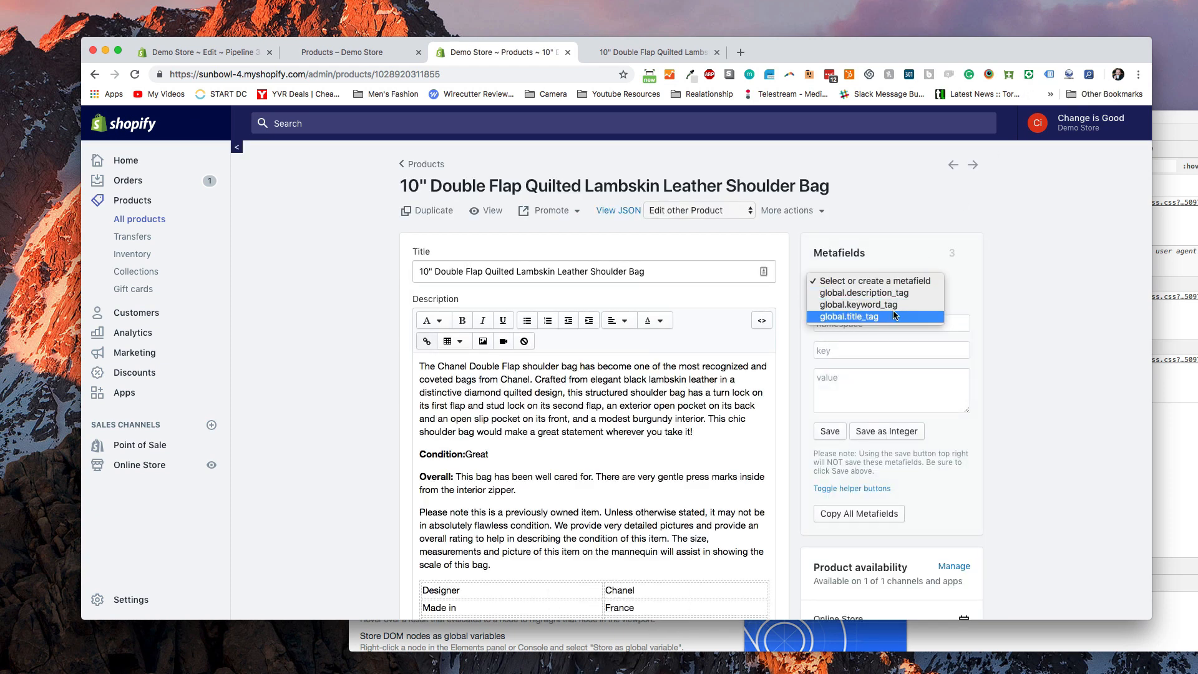
pyautogui.click(856, 190)
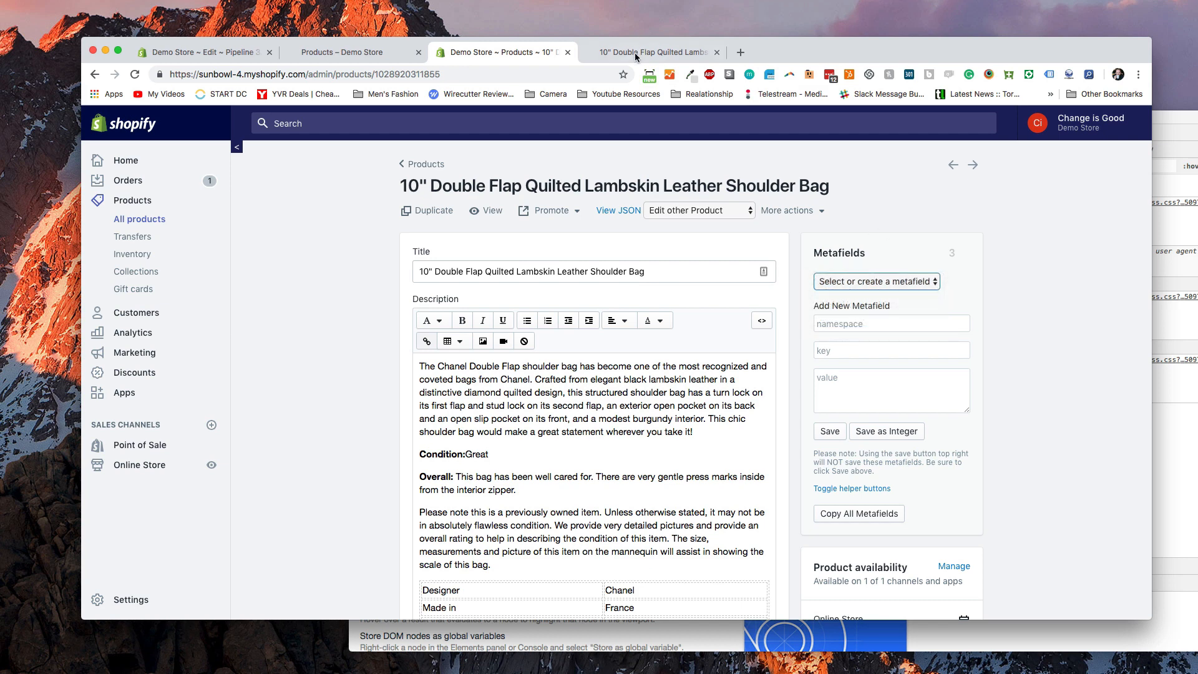
# Step: Reload the bag's storefront page, inspect its title, keyword and description meta tags in DevTools, and close DevTools
pyautogui.click(635, 55)
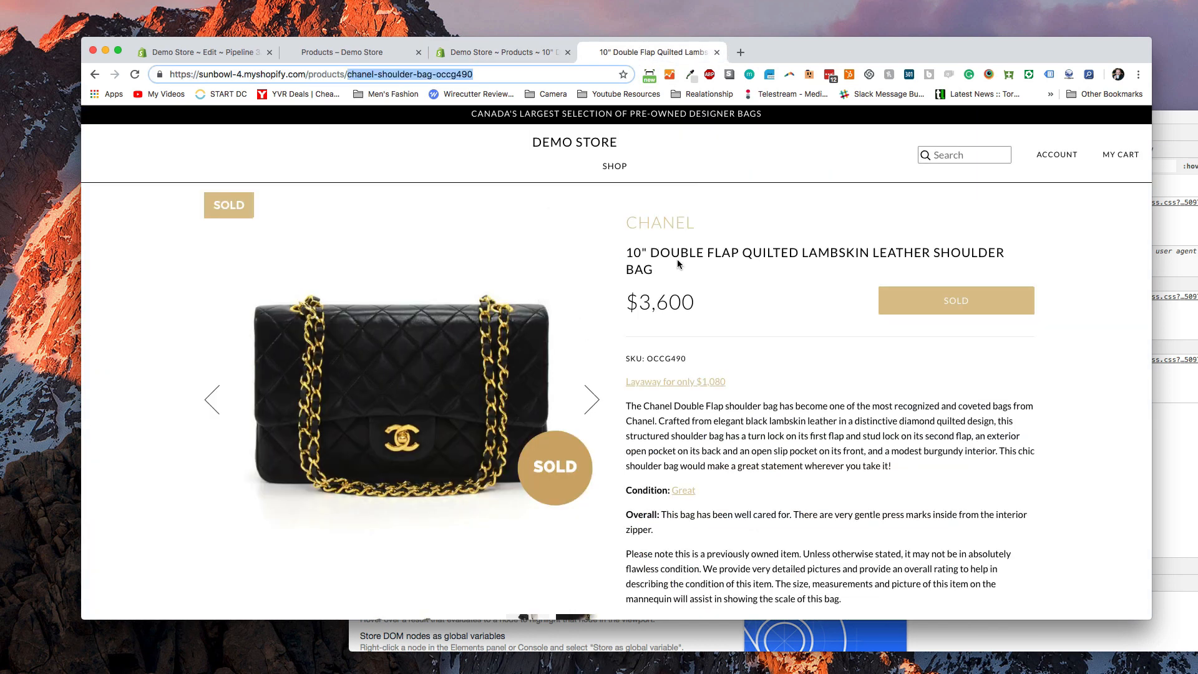
pyautogui.press('super+r')
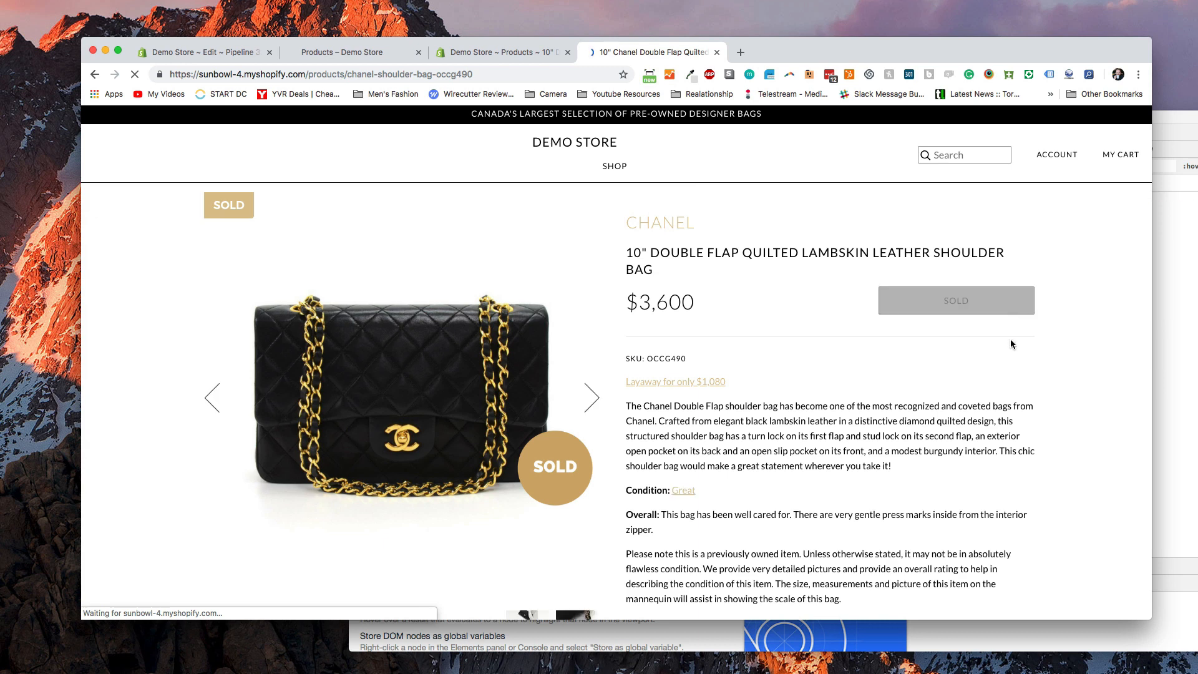
pyautogui.click(1185, 354)
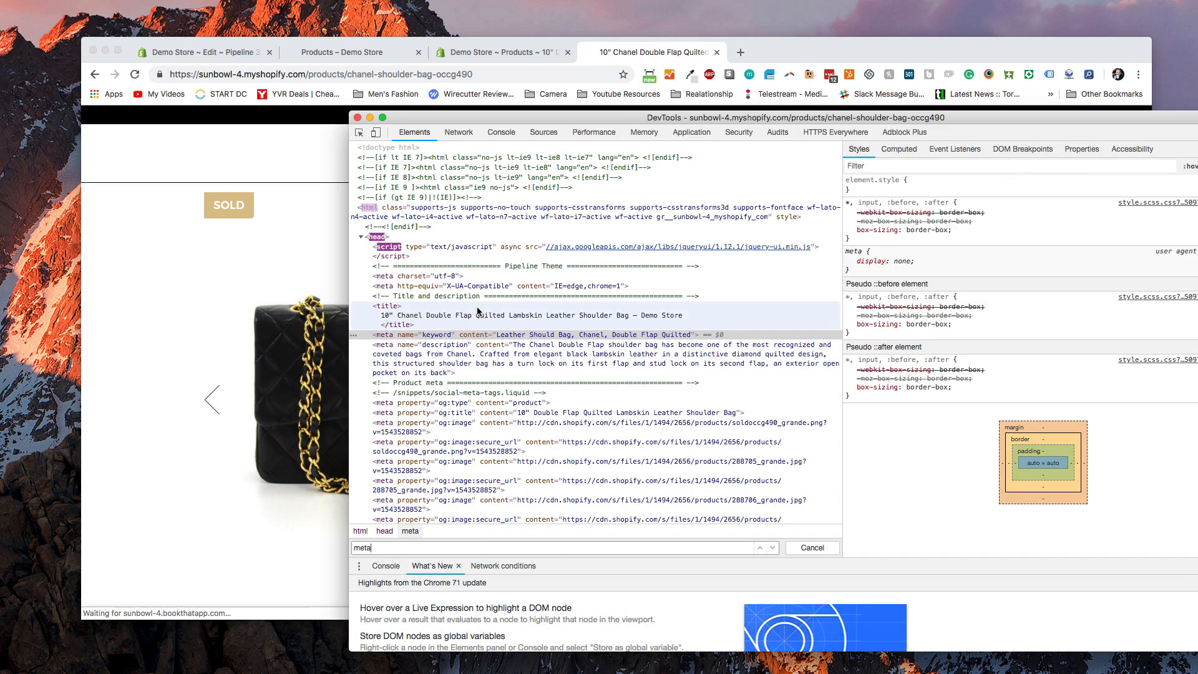
pyautogui.click(455, 316)
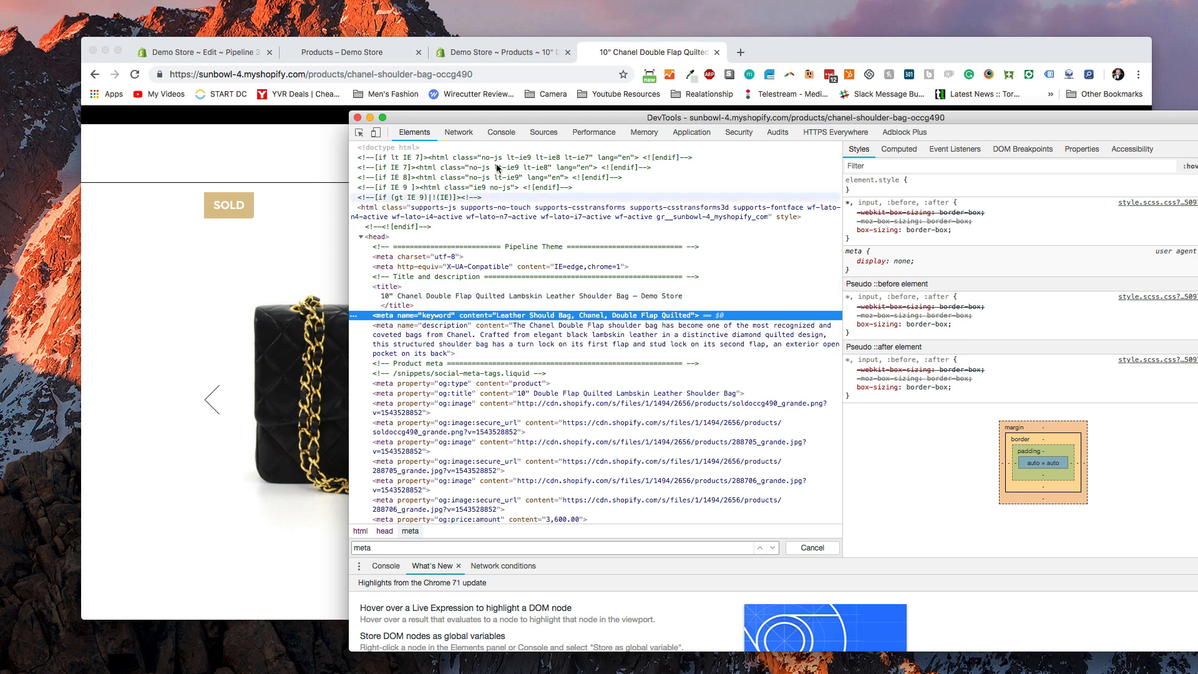
pyautogui.click(357, 117)
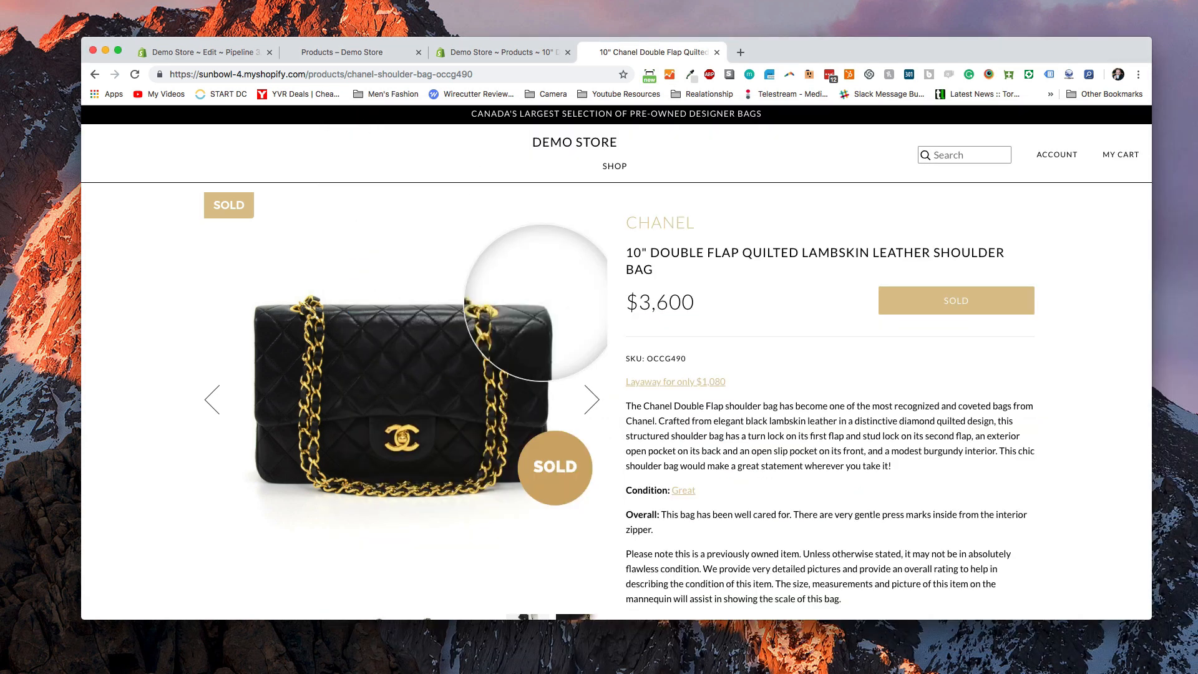
# Step: Return to the theme.liquid code and insert two new lines below the endif of the product keyword_tag block
pyautogui.click(239, 55)
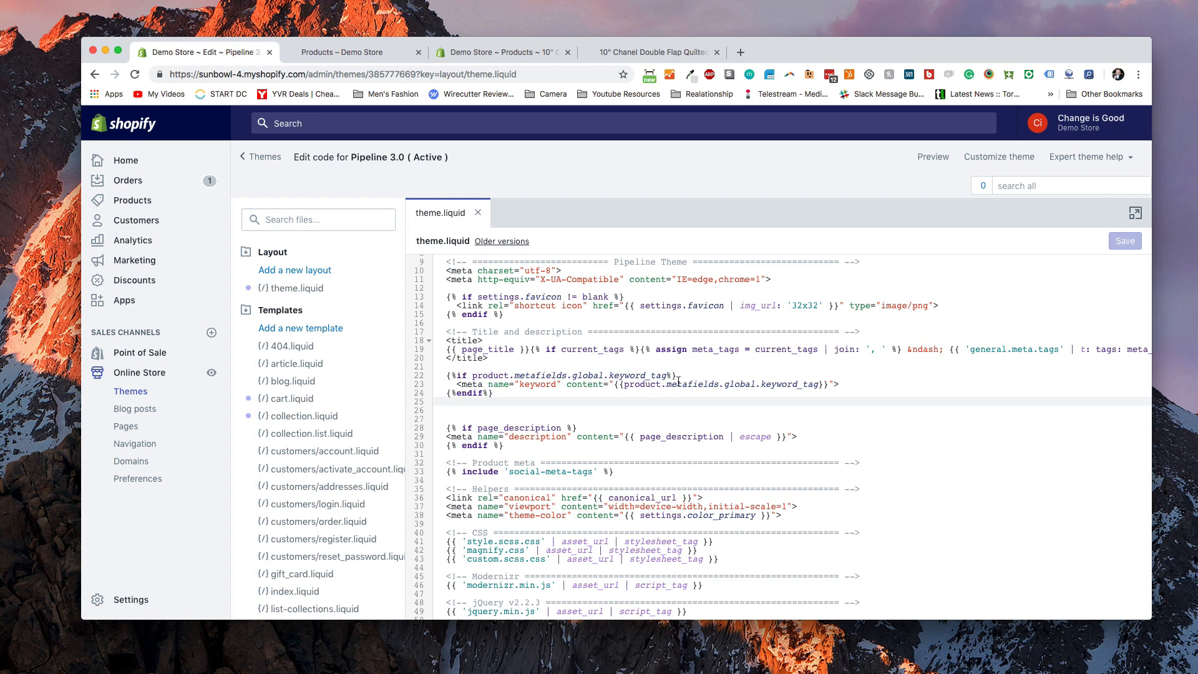
pyautogui.doubleClick(649, 387)
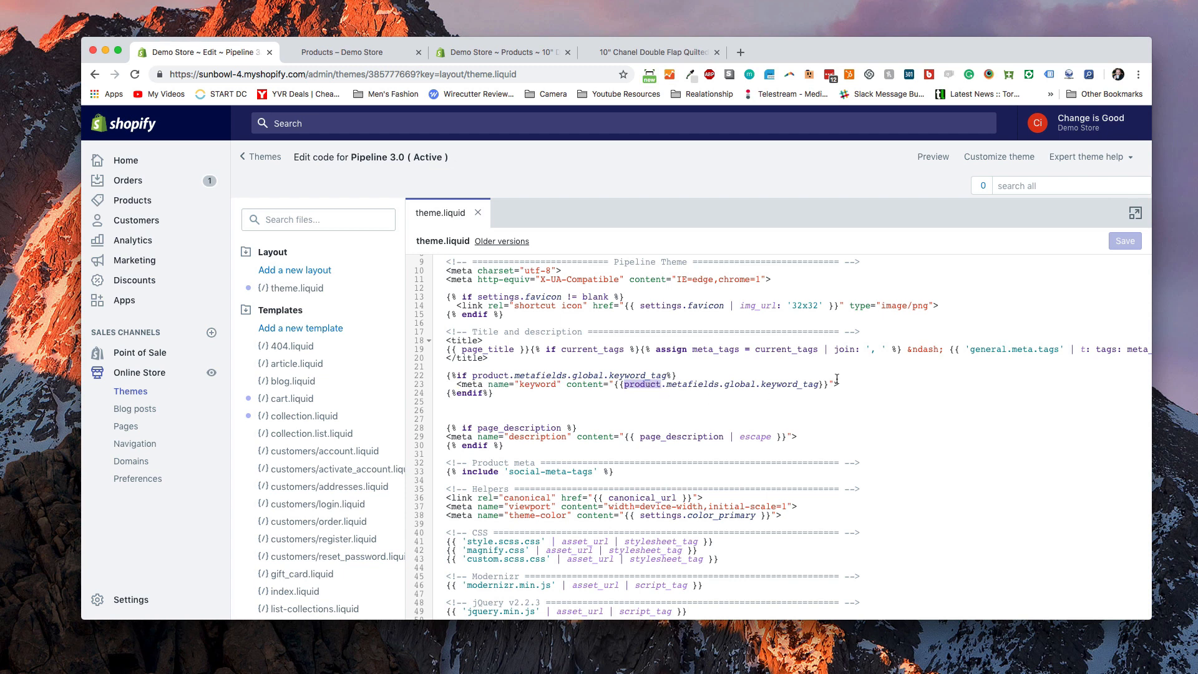
pyautogui.click(509, 390)
pyautogui.press('Return')
pyautogui.press('Return')
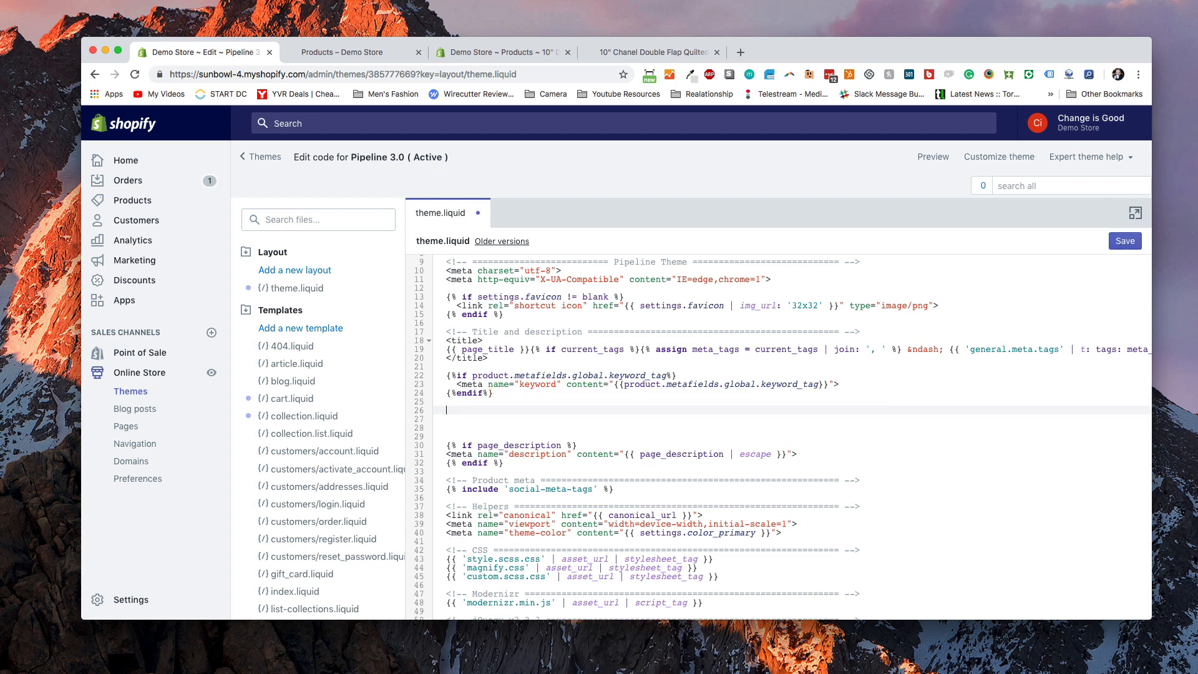